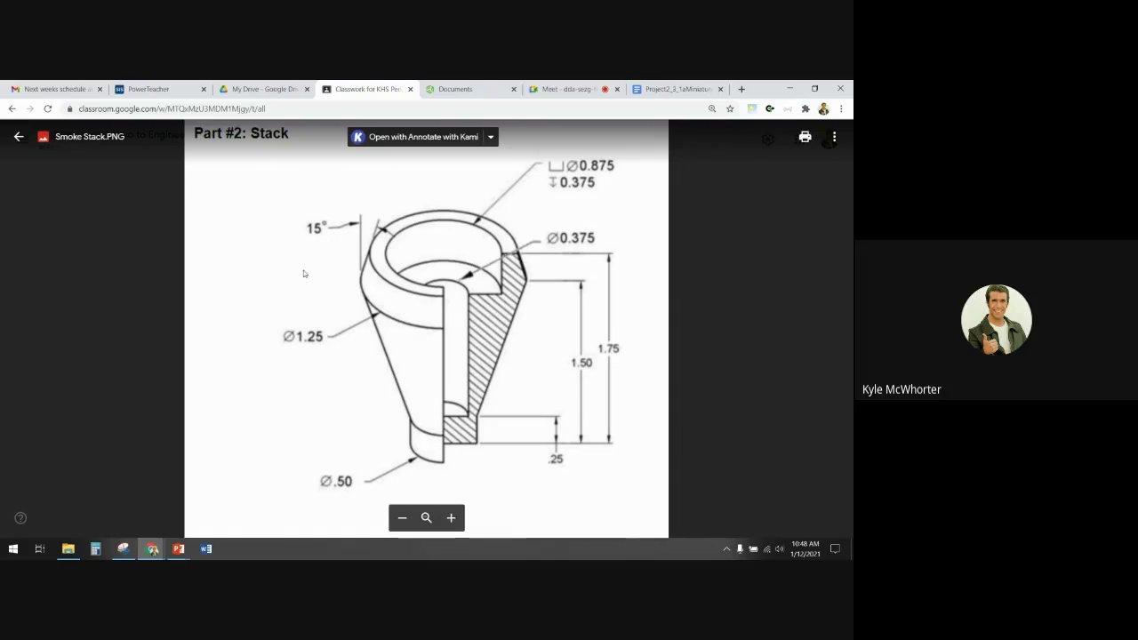
# Create a new Onshape document named 'Toy Train'
pyautogui.click(458, 88)
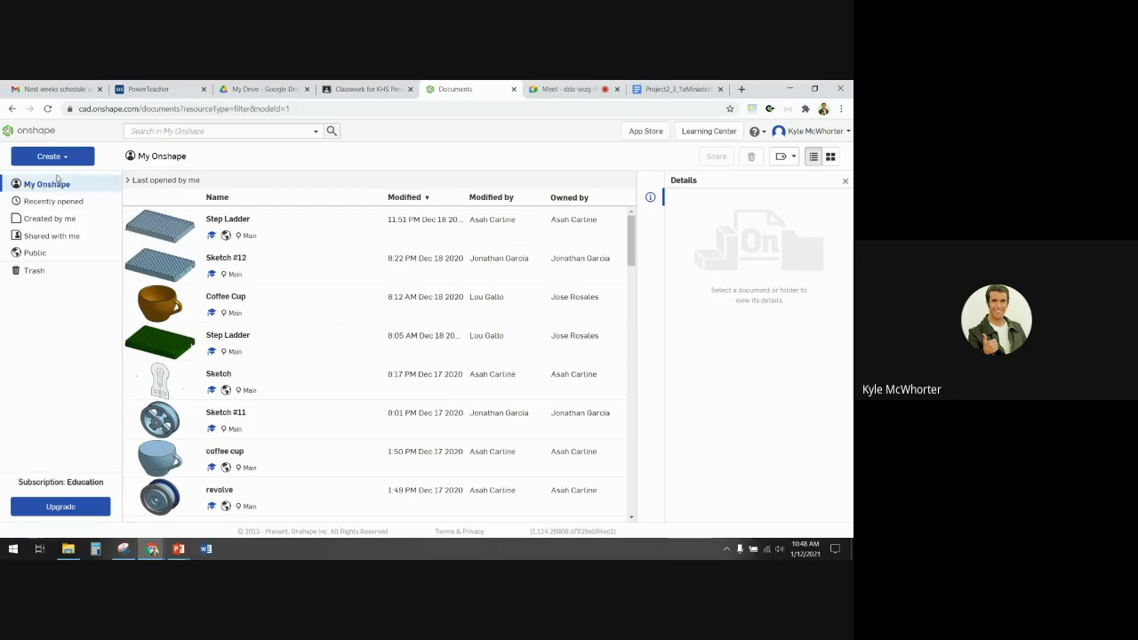
pyautogui.click(51, 156)
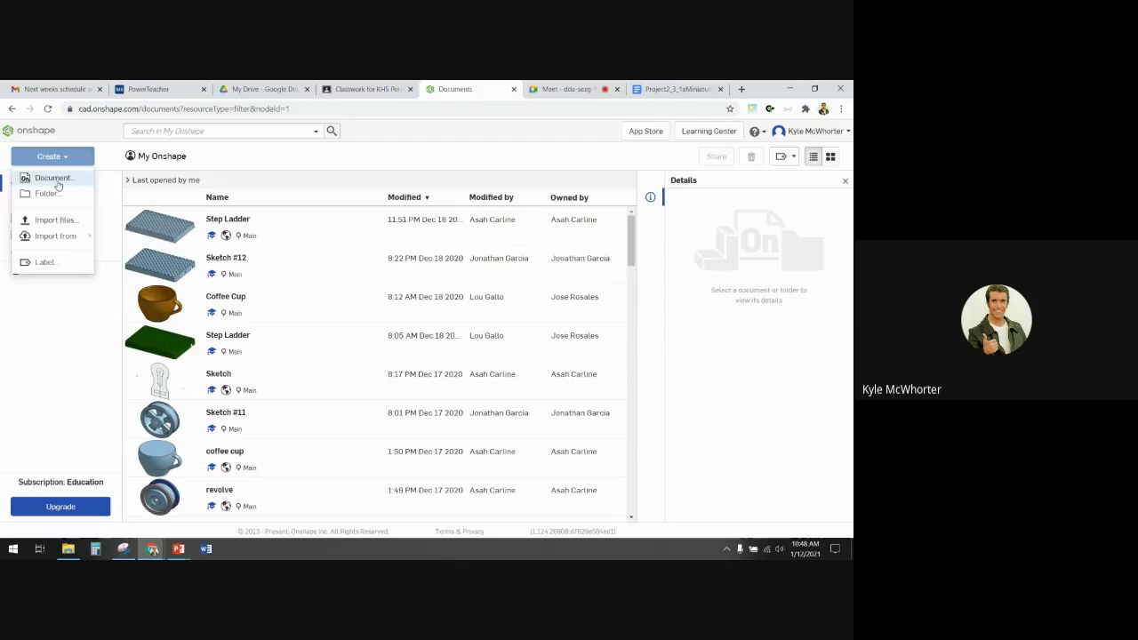
pyautogui.click(54, 178)
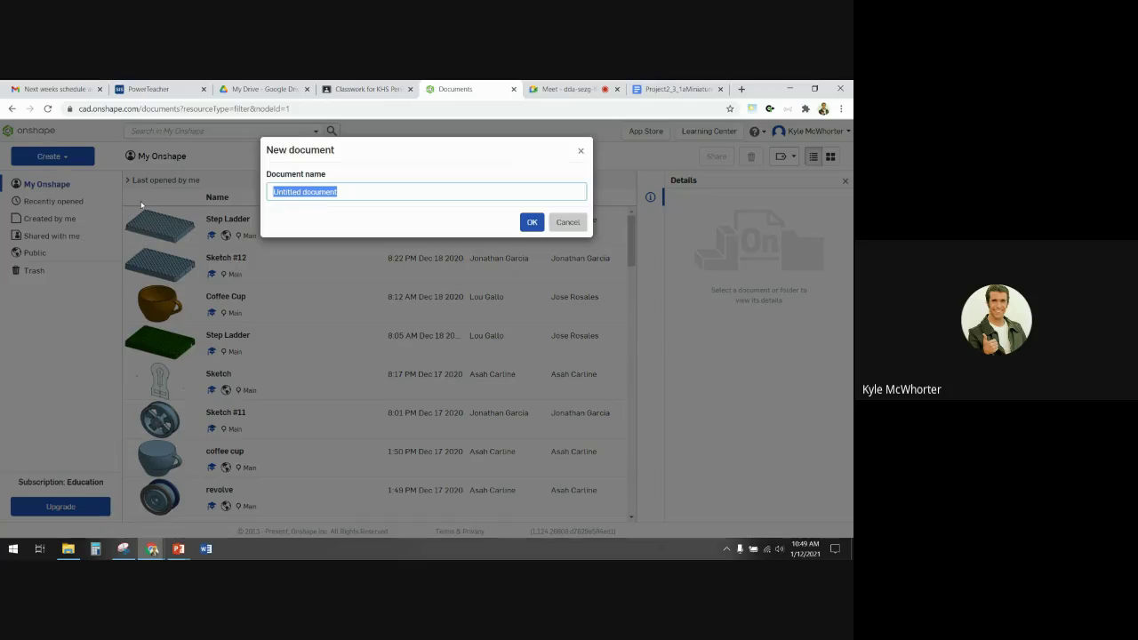
pyautogui.write('To')
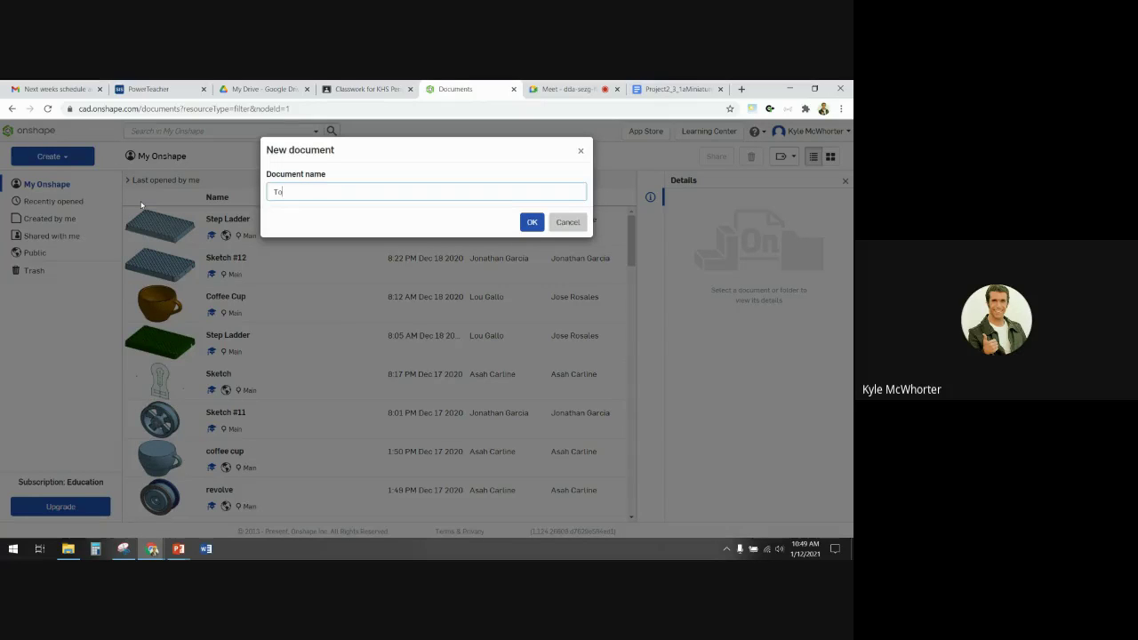
pyautogui.write('y Train')
pyautogui.click(528, 222)
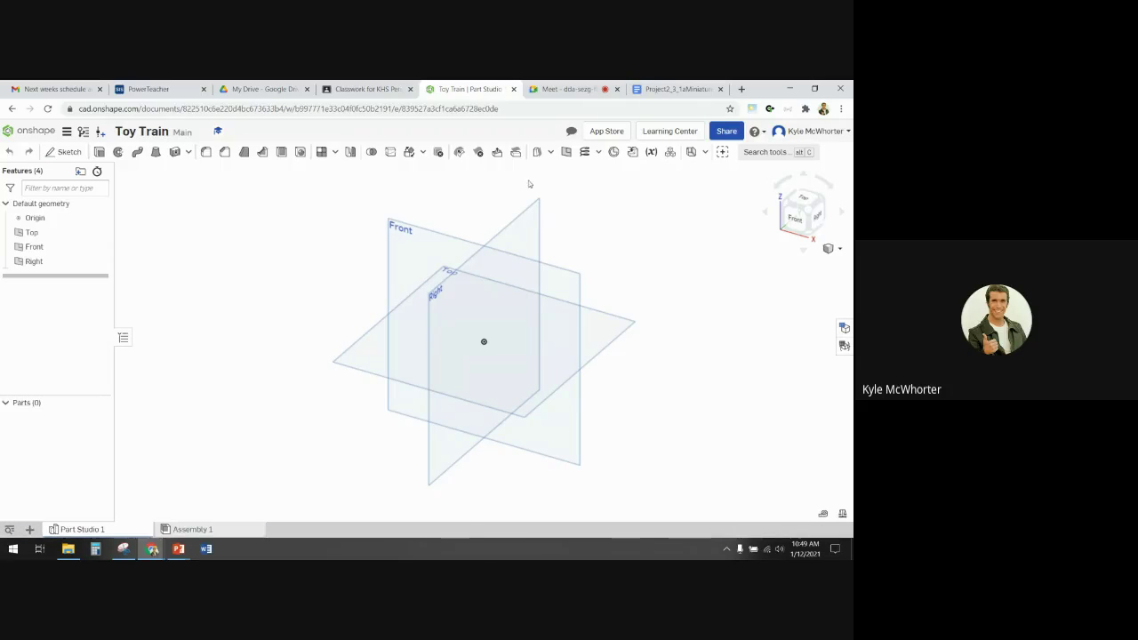
# Review the Part #2: Stack drawing in Google Classroom, then return to the Toy Train Part Studio
pyautogui.click(389, 92)
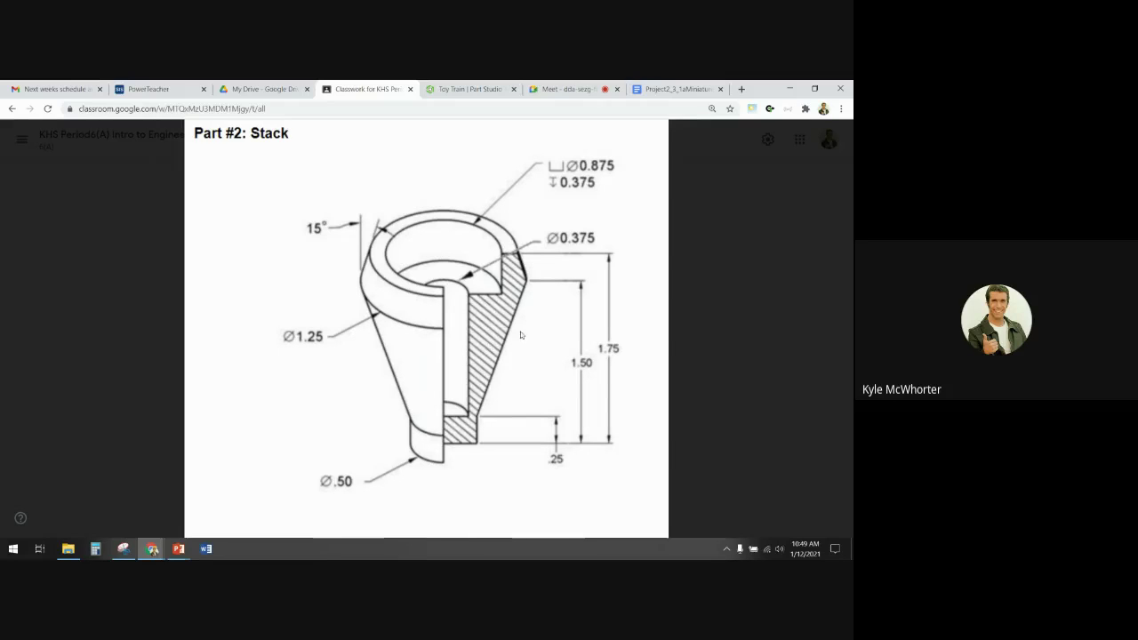
pyautogui.moveTo(483, 427)
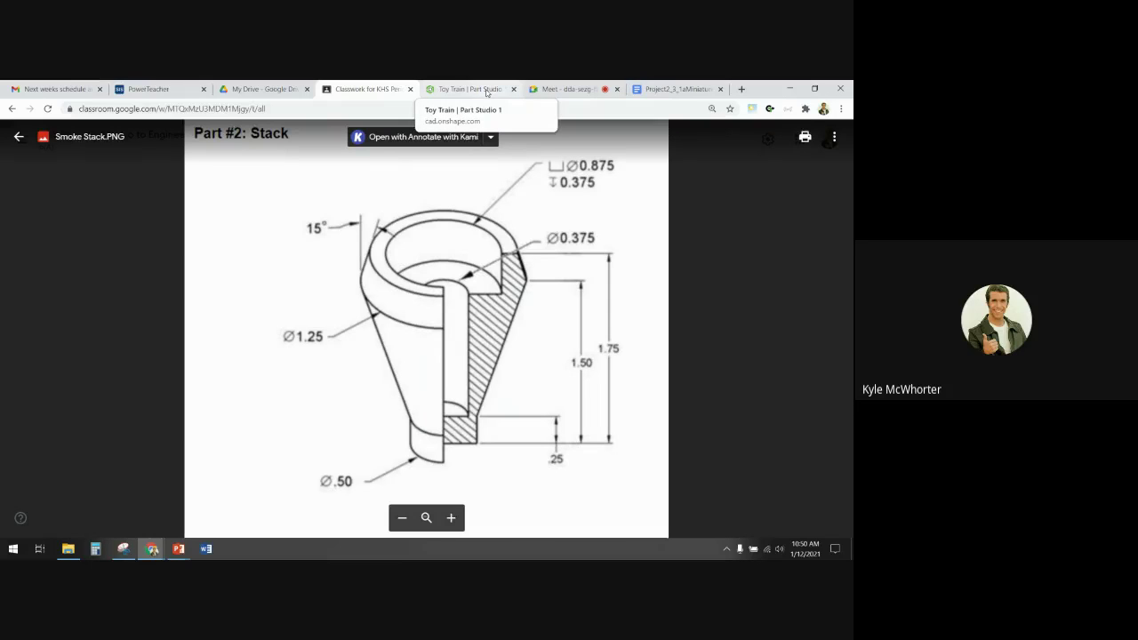
pyautogui.click(487, 92)
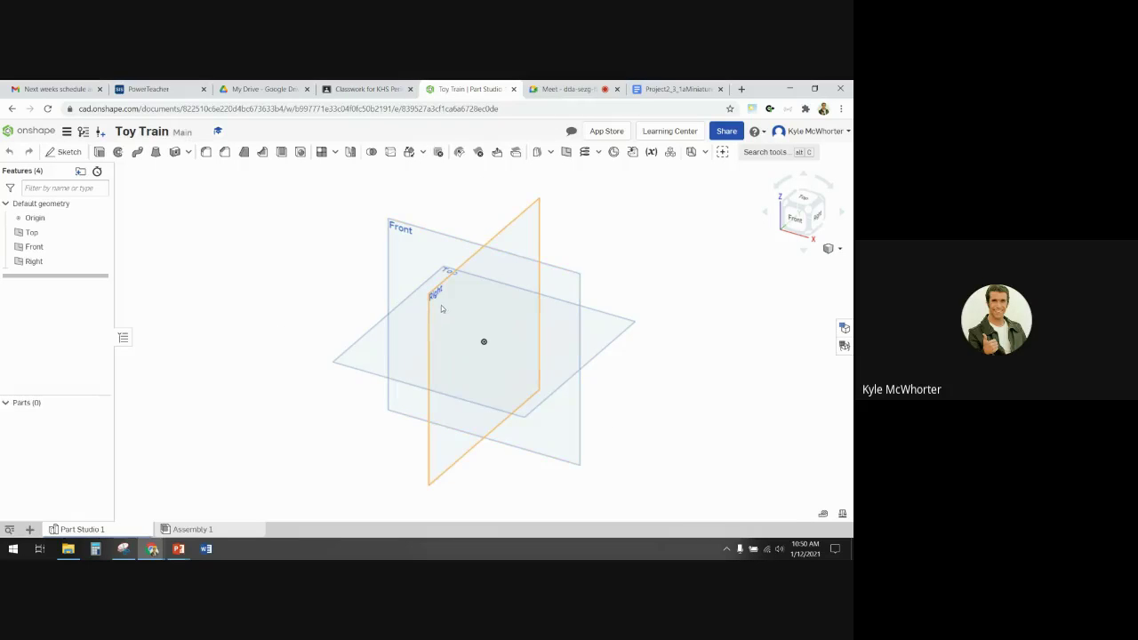
# Start Sketch 1 on the Front plane and hide the Top, Front and Right planes
pyautogui.click(409, 242)
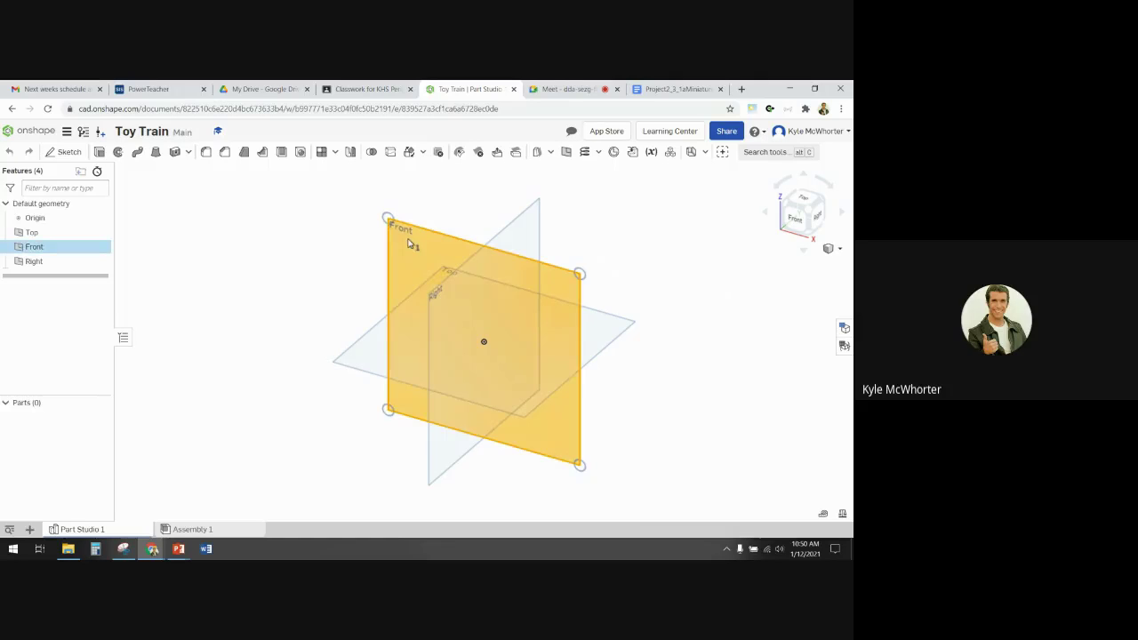
pyautogui.click(79, 153)
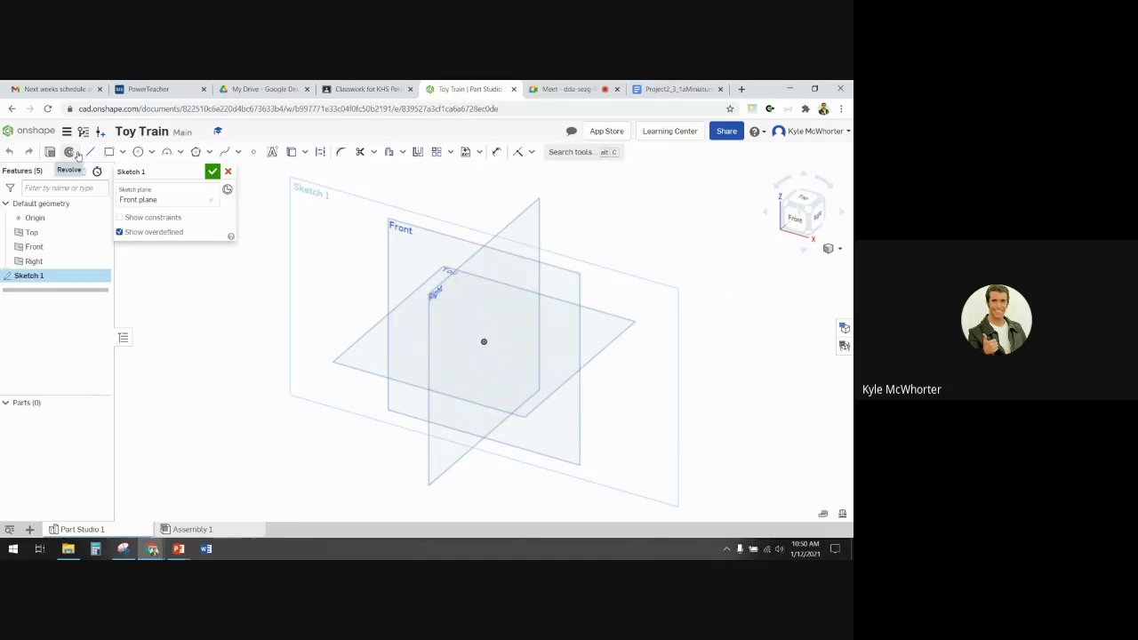
pyautogui.scroll(3, 472, 279)
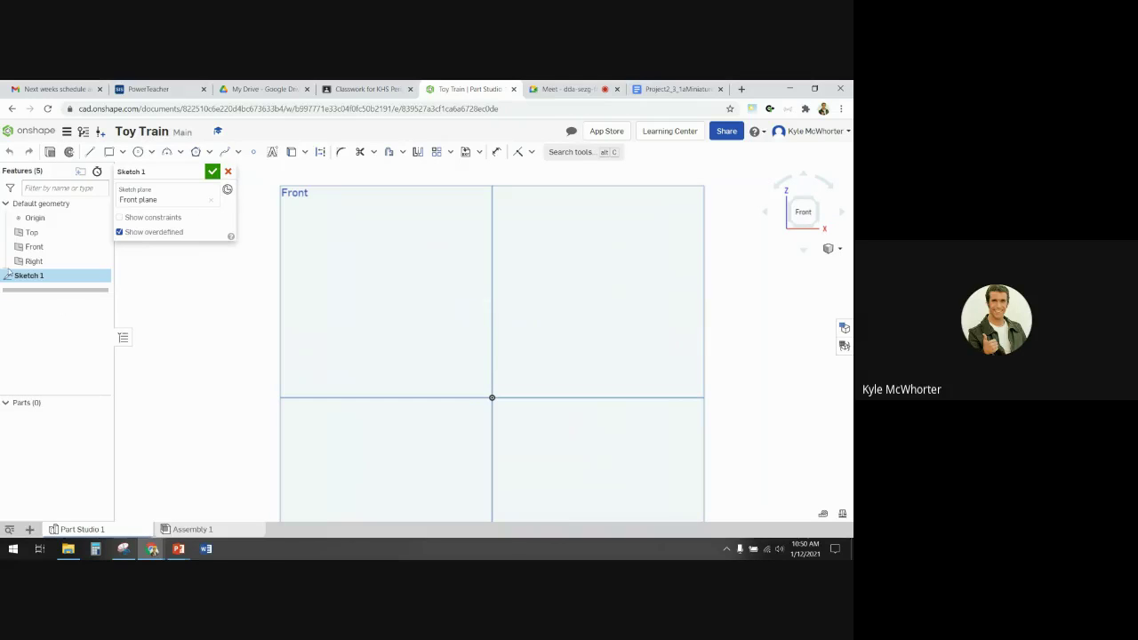
pyautogui.click(100, 232)
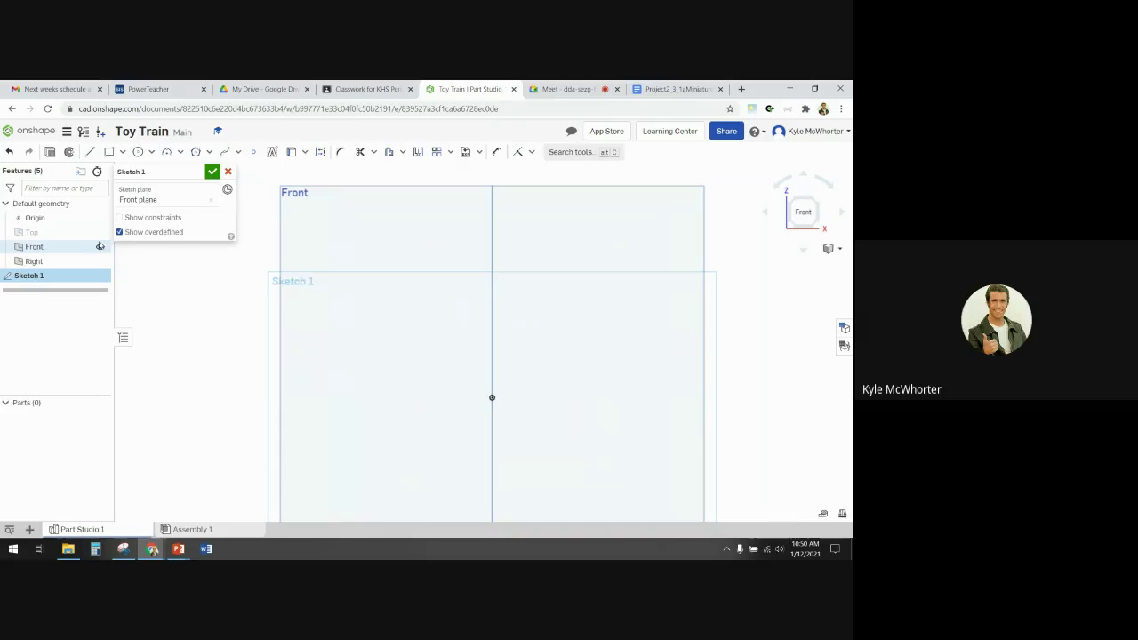
pyautogui.click(99, 246)
pyautogui.click(100, 261)
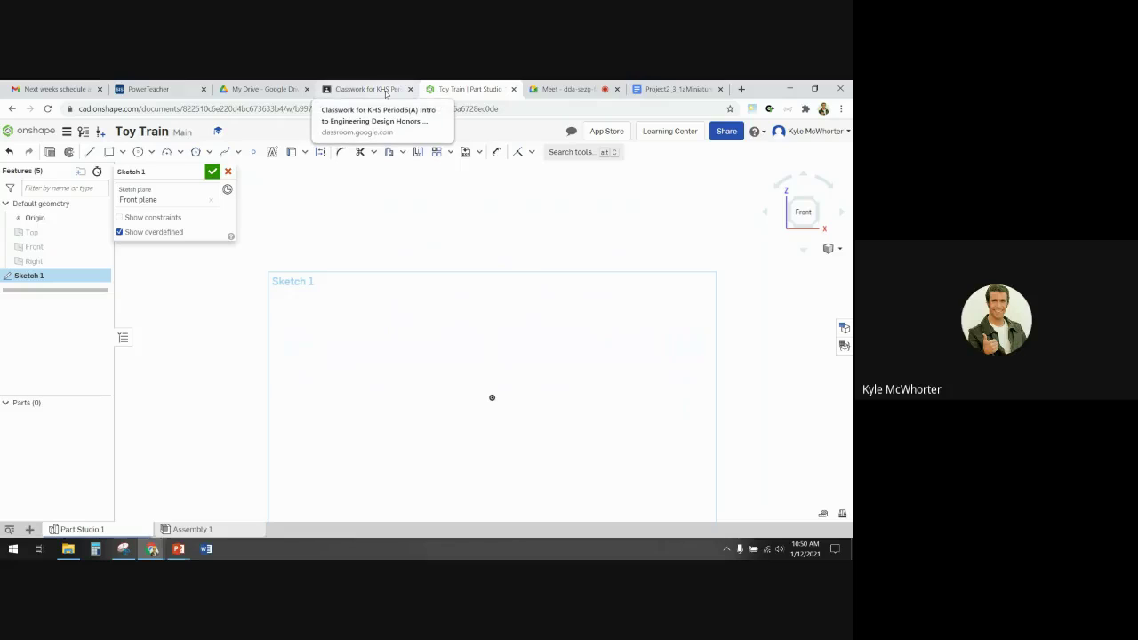
# Draw a vertical construction centreline up from the origin, then view the Smoke Stack drawing
pyautogui.click(89, 152)
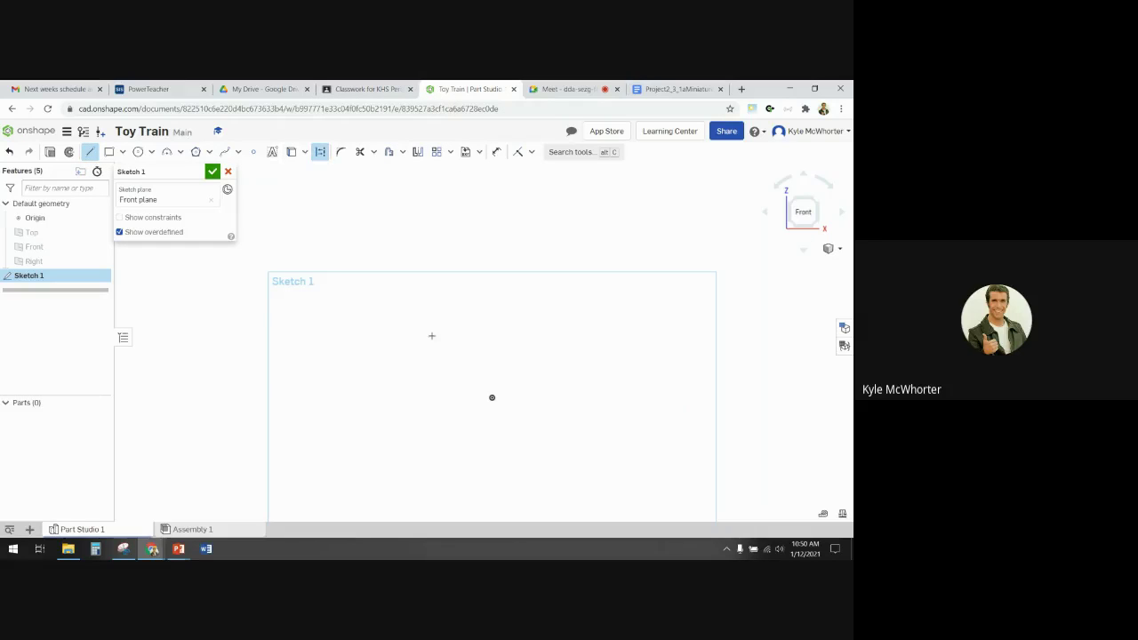
pyautogui.click(492, 397)
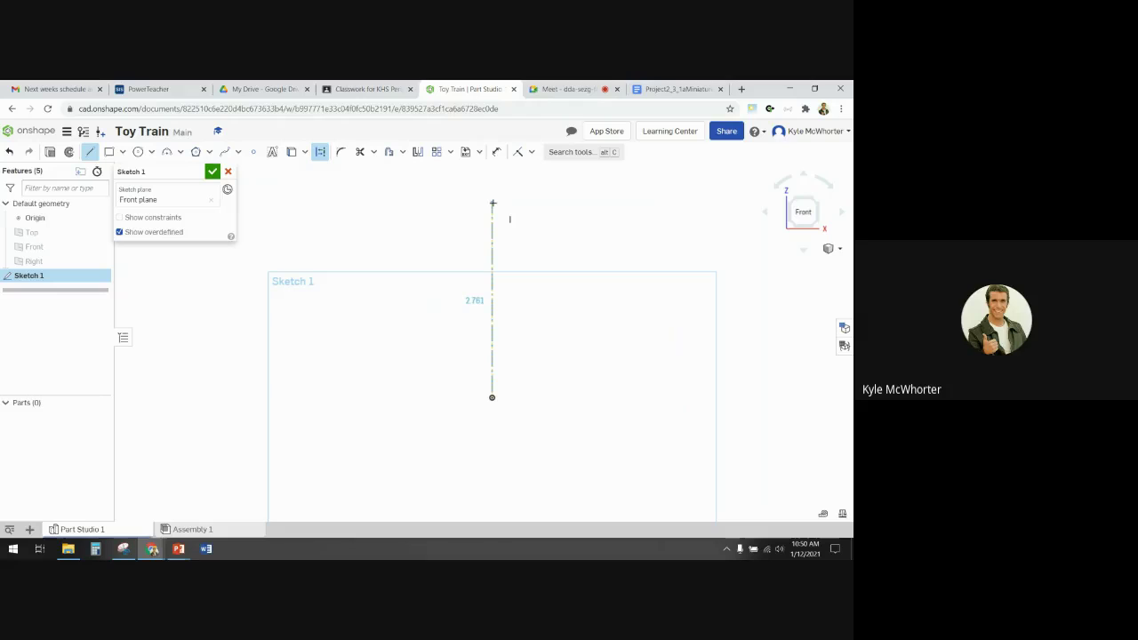
pyautogui.click(493, 202)
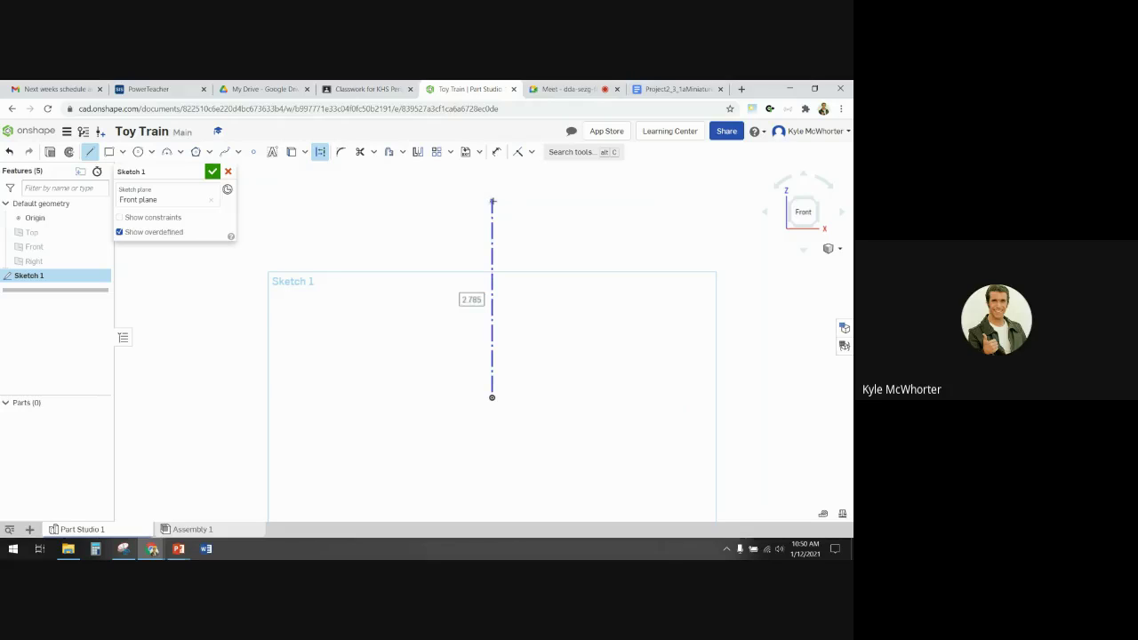
pyautogui.press('Escape')
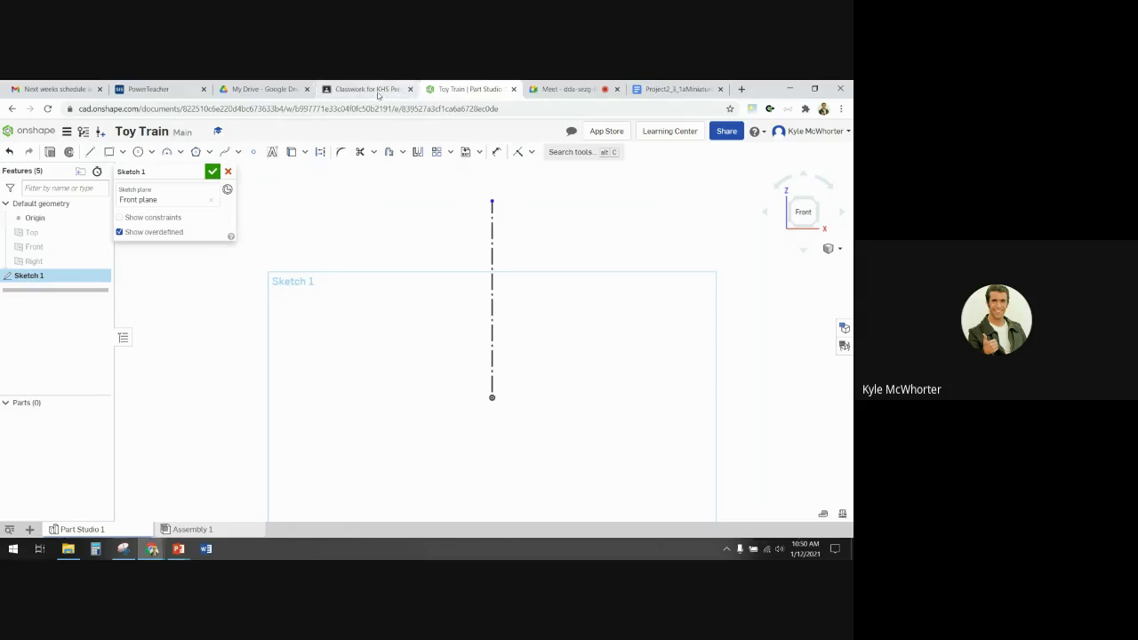
pyautogui.click(360, 89)
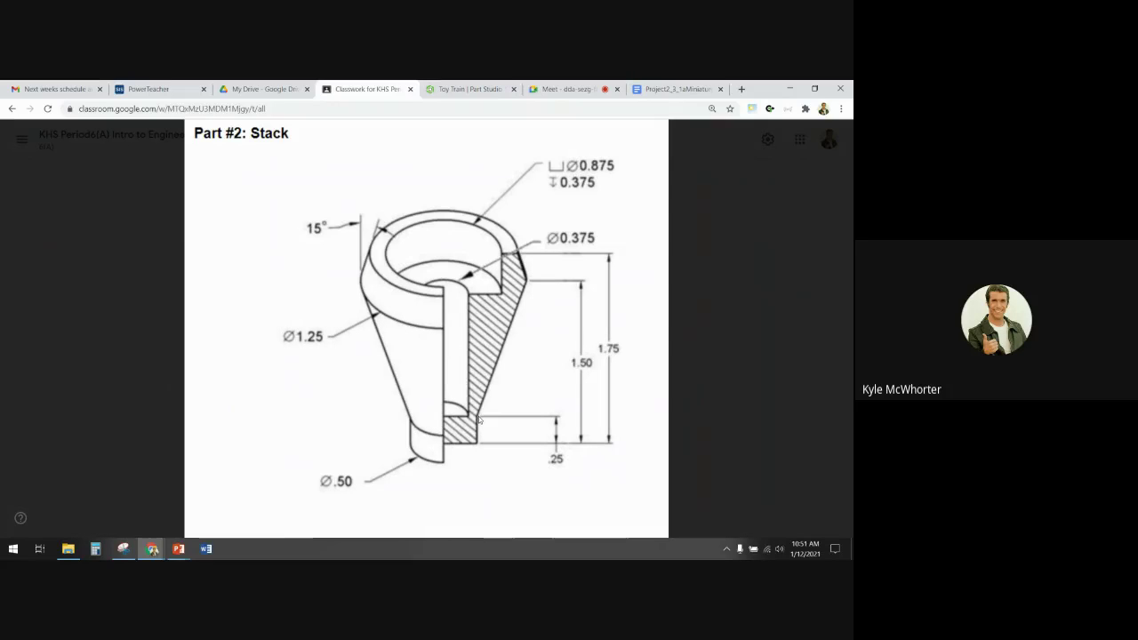
pyautogui.click(450, 89)
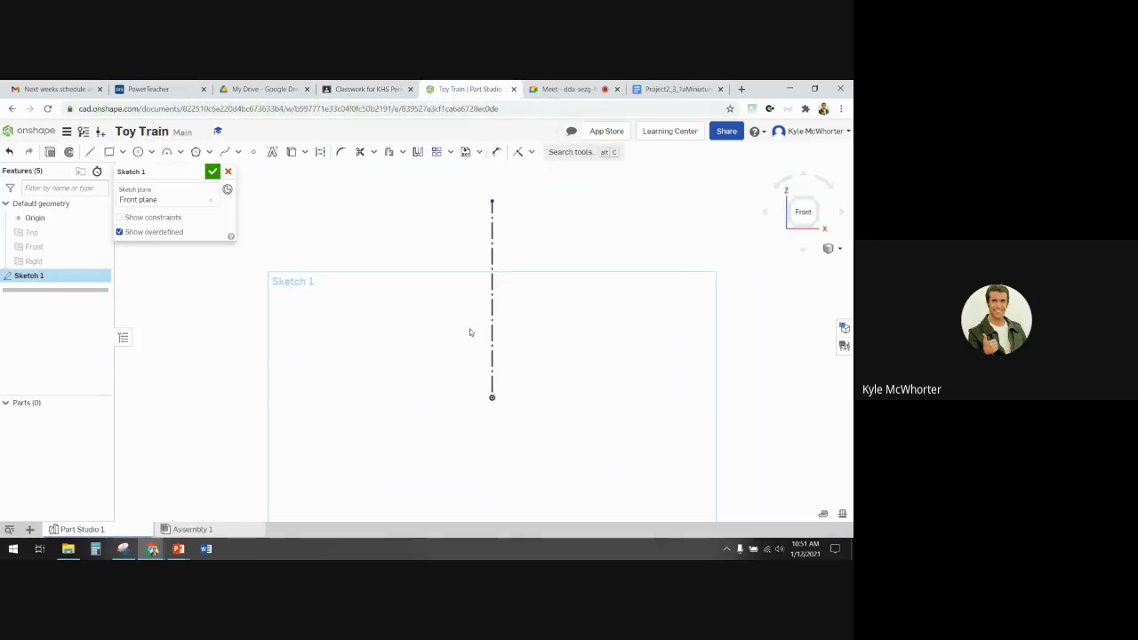
# Draw the outer profile lines: base edge, short step, tapered side, slanted top and top edge
pyautogui.click(89, 152)
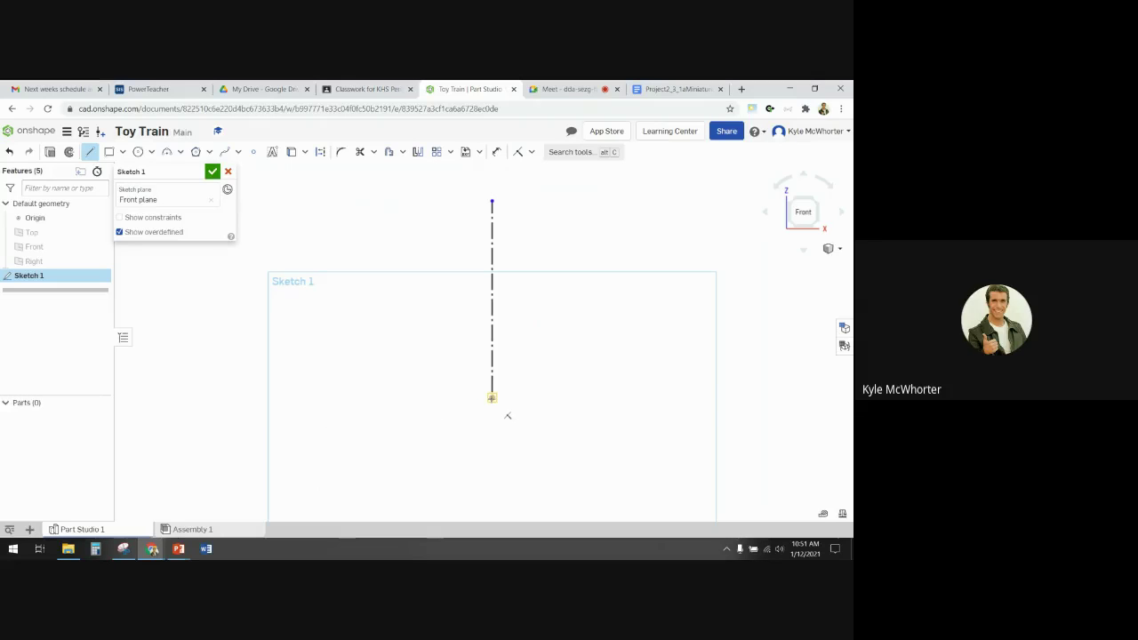
pyautogui.scroll(1, 508, 416)
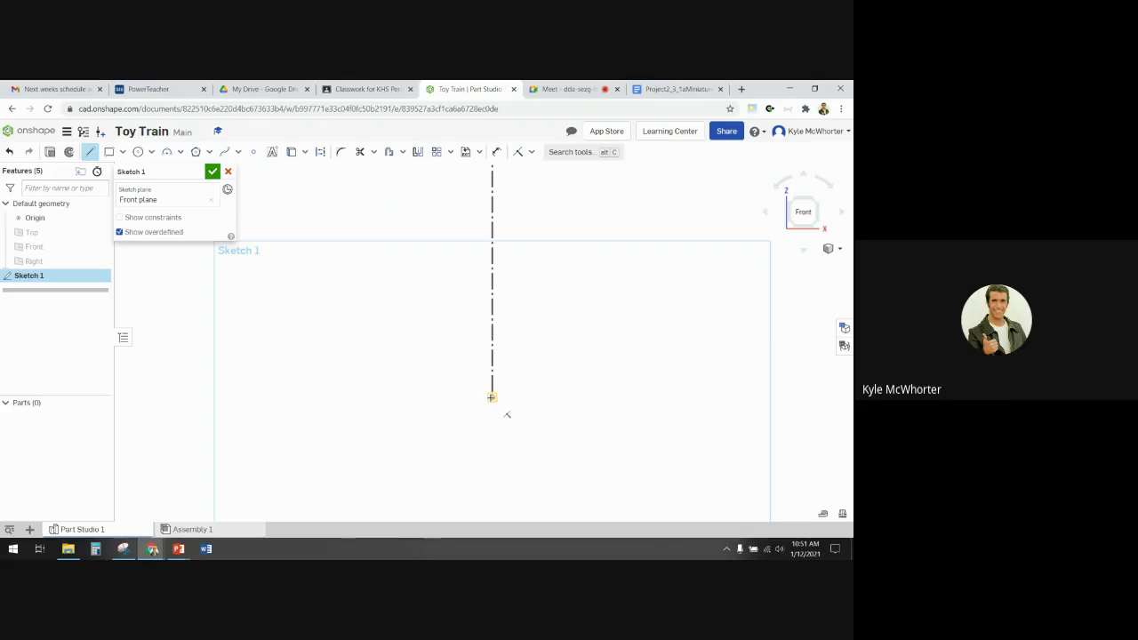
pyautogui.click(492, 397)
pyautogui.click(523, 399)
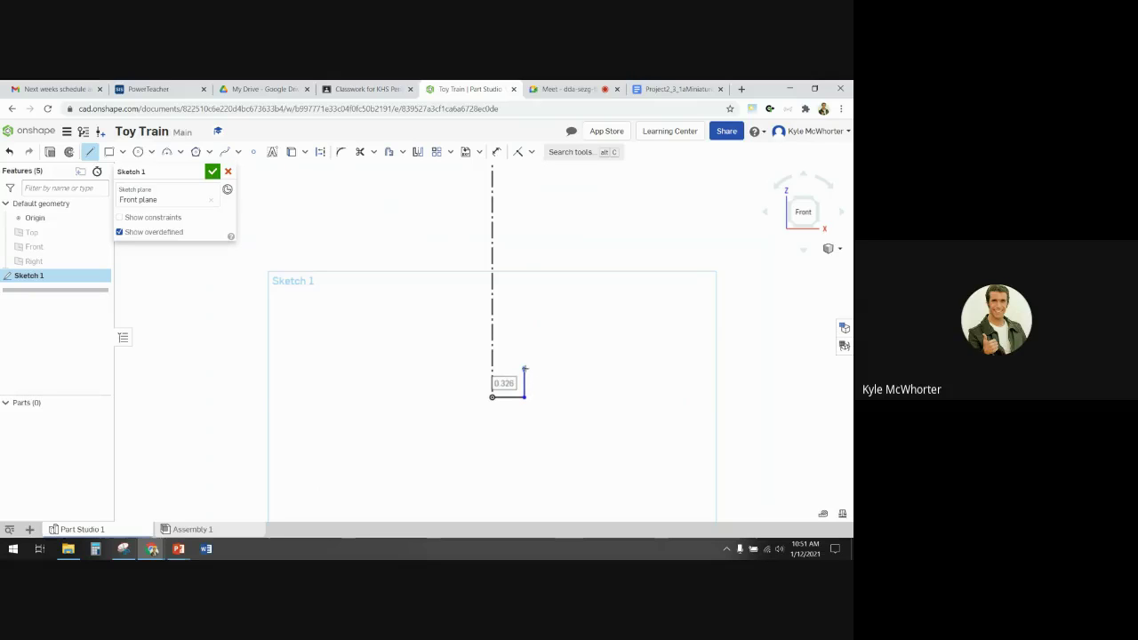
pyautogui.click(525, 368)
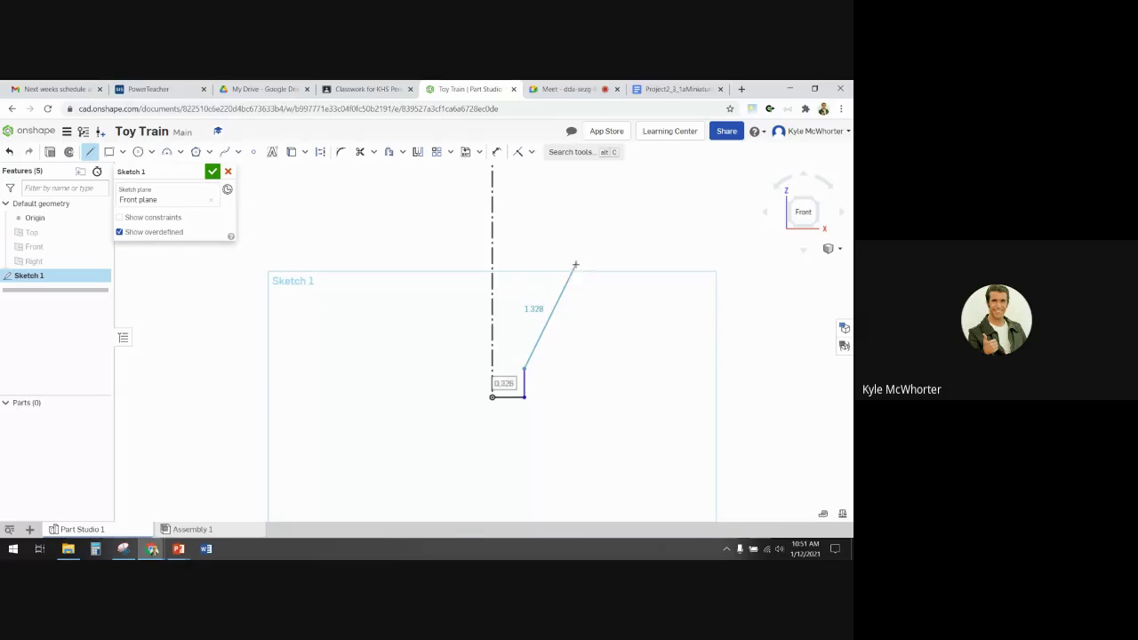
pyautogui.click(575, 264)
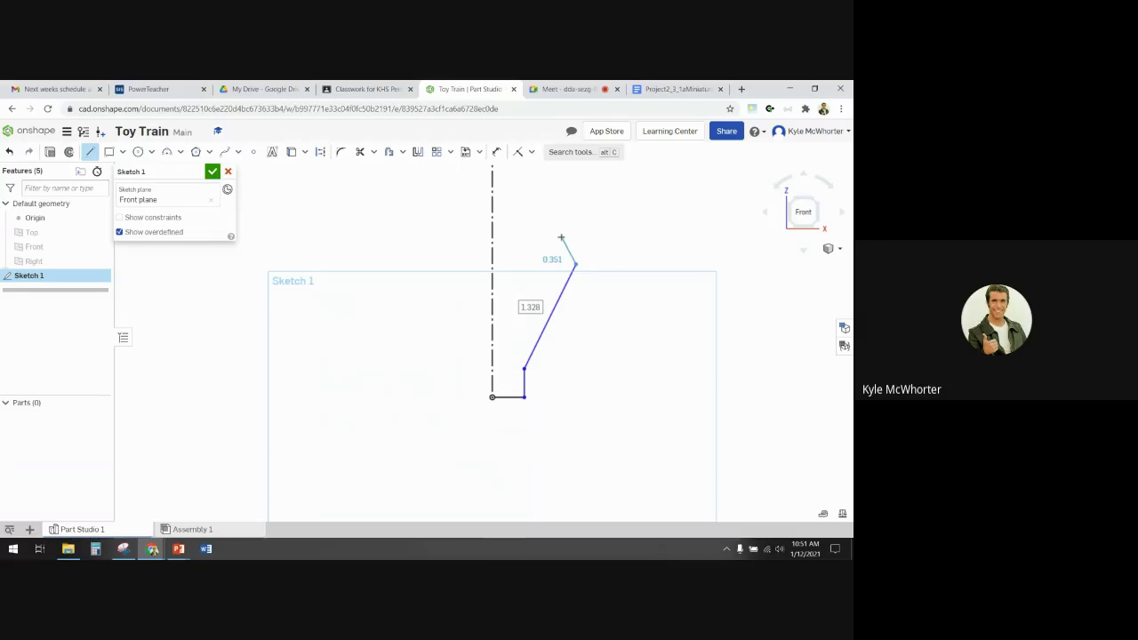
pyautogui.click(562, 237)
pyautogui.click(543, 236)
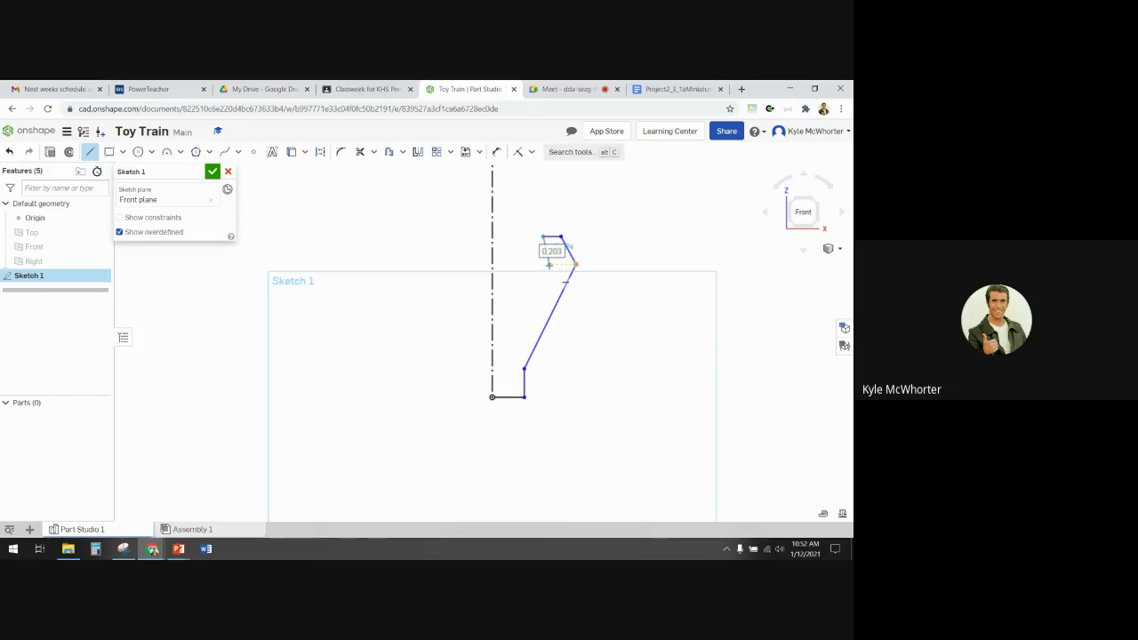
# Add the inner rim drop and bore ledge lines, then check the Smoke Stack drawing
pyautogui.scroll(4, 545, 264)
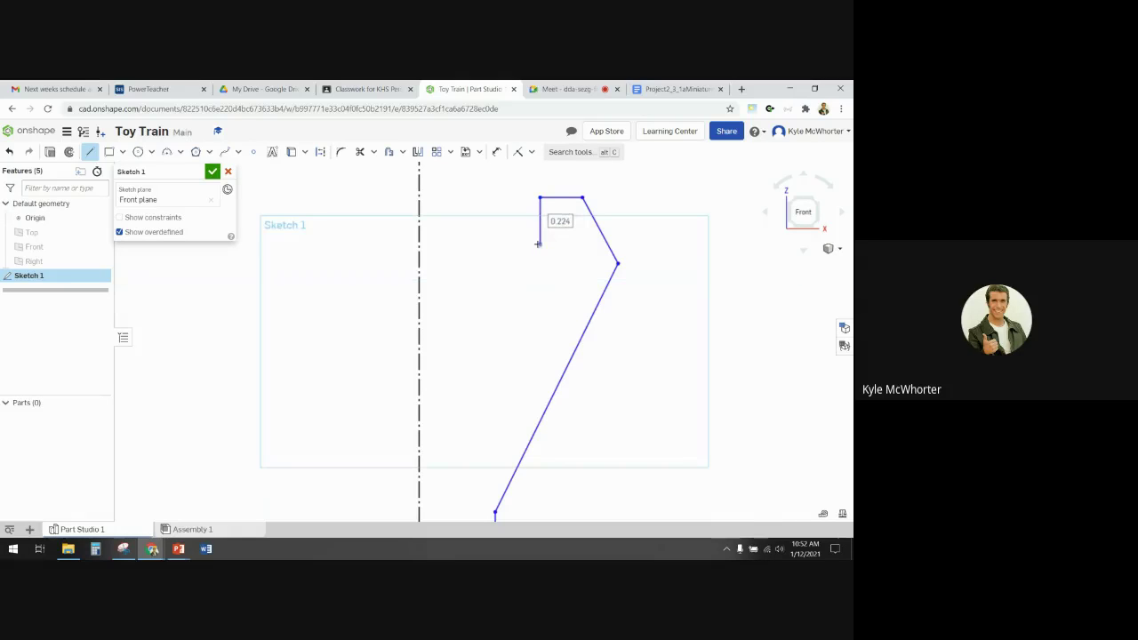
pyautogui.click(538, 244)
pyautogui.click(476, 243)
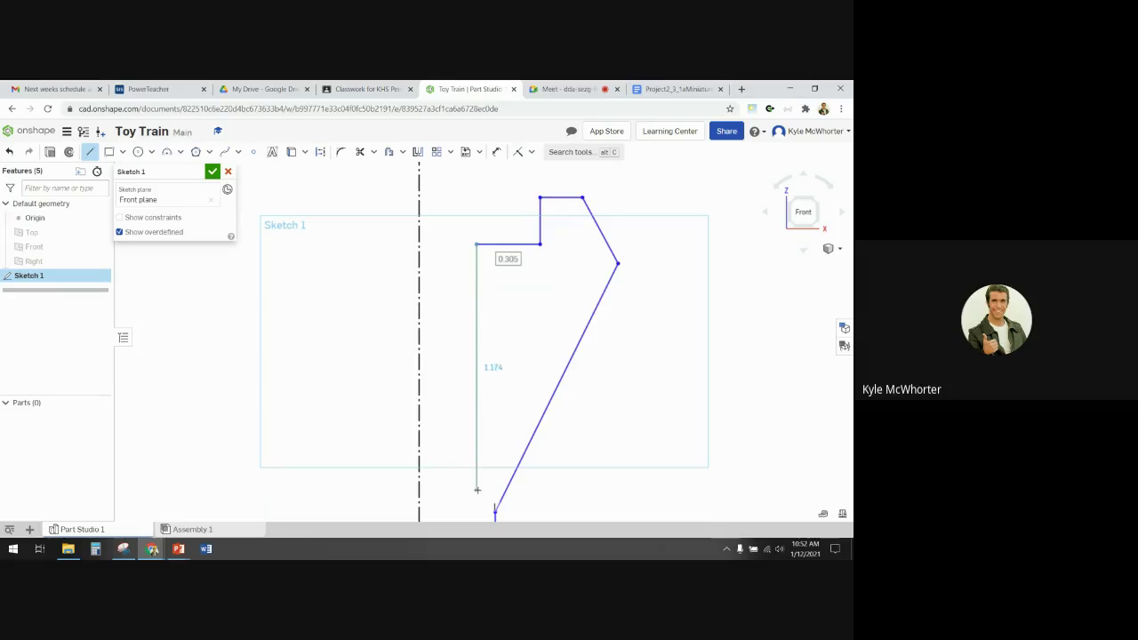
pyautogui.click(364, 89)
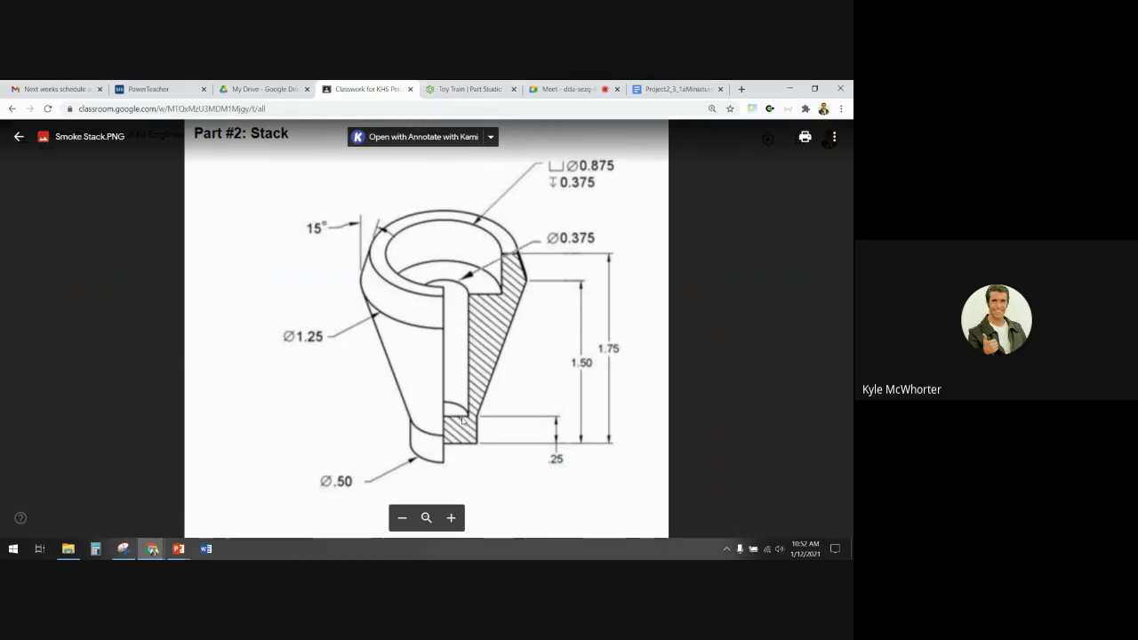
# Return from the Smoke Stack drawing to the Toy Train sketch in Onshape
pyautogui.click(466, 90)
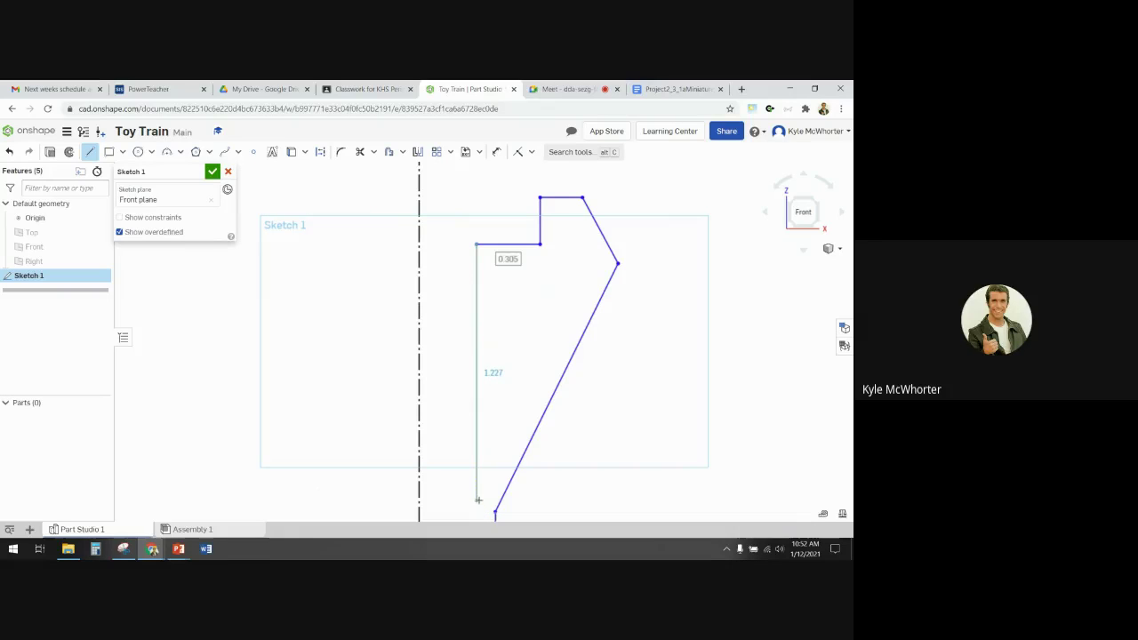
# Run the inner bore lines down and across to the centreline, closing the profile at the origin
pyautogui.click(479, 500)
pyautogui.moveTo(475, 498); pyautogui.dragTo(480, 396, button='middle')
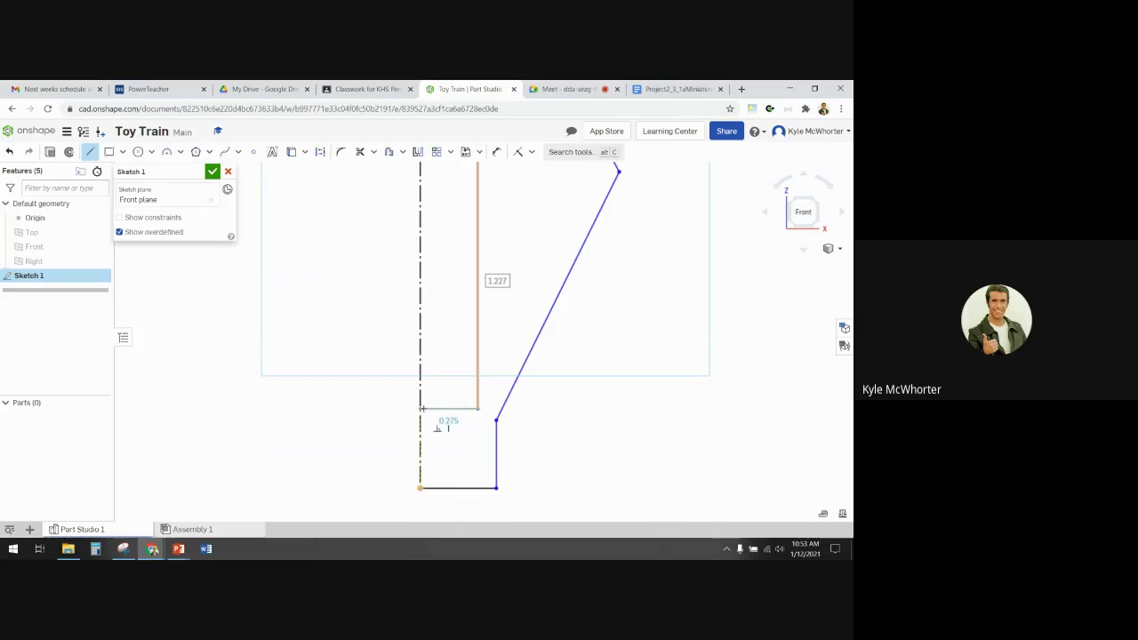
pyautogui.click(444, 427)
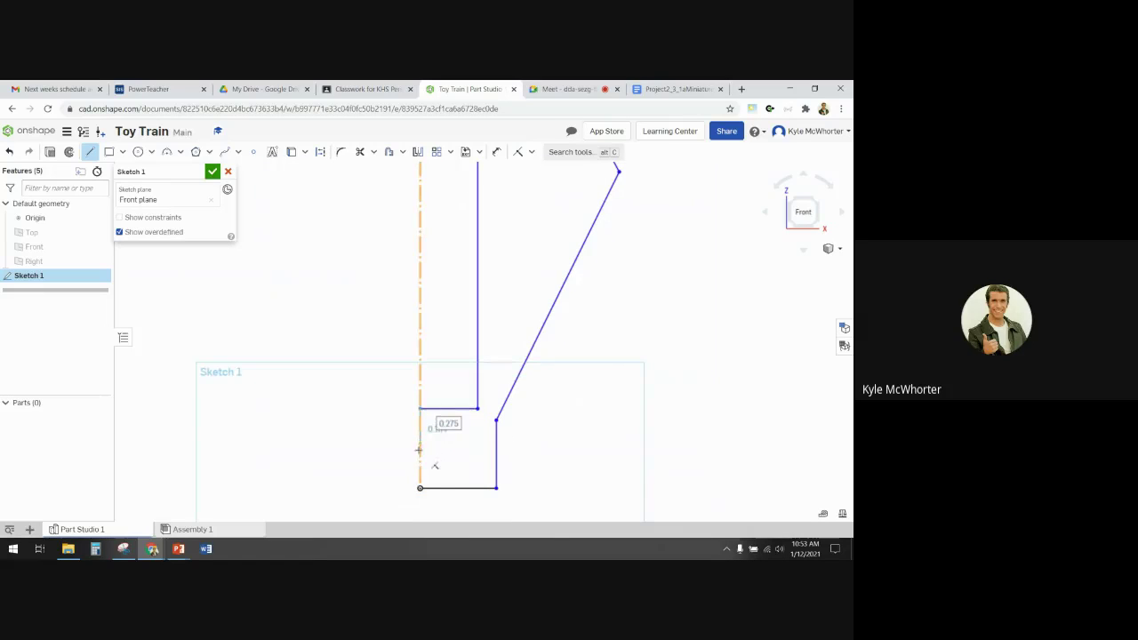
pyautogui.click(421, 488)
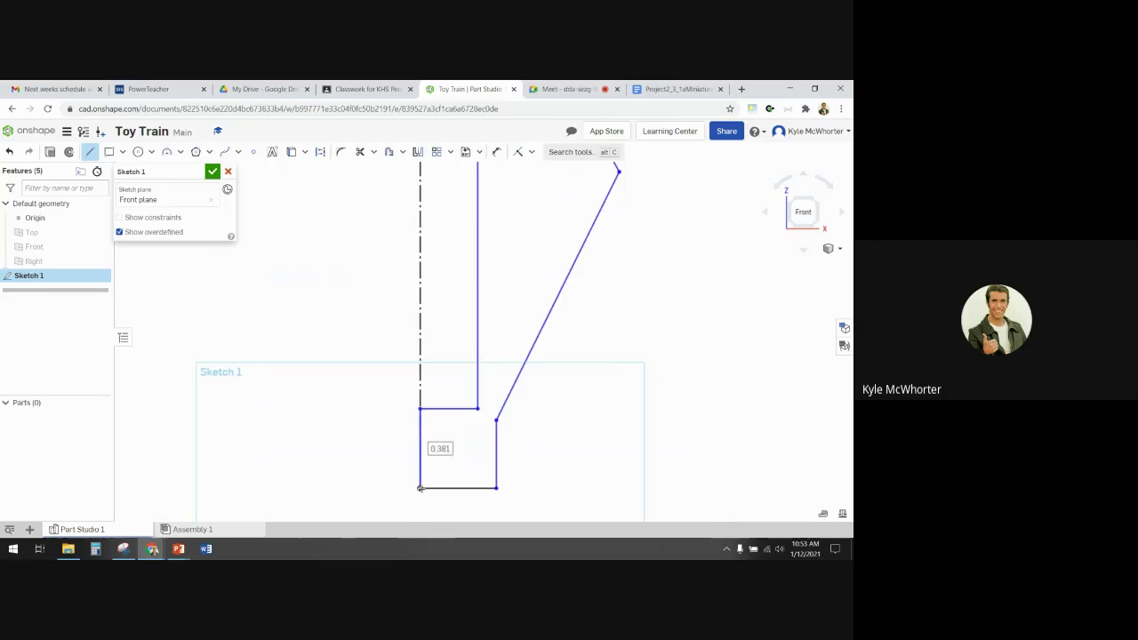
pyautogui.scroll(-2, 340, 363)
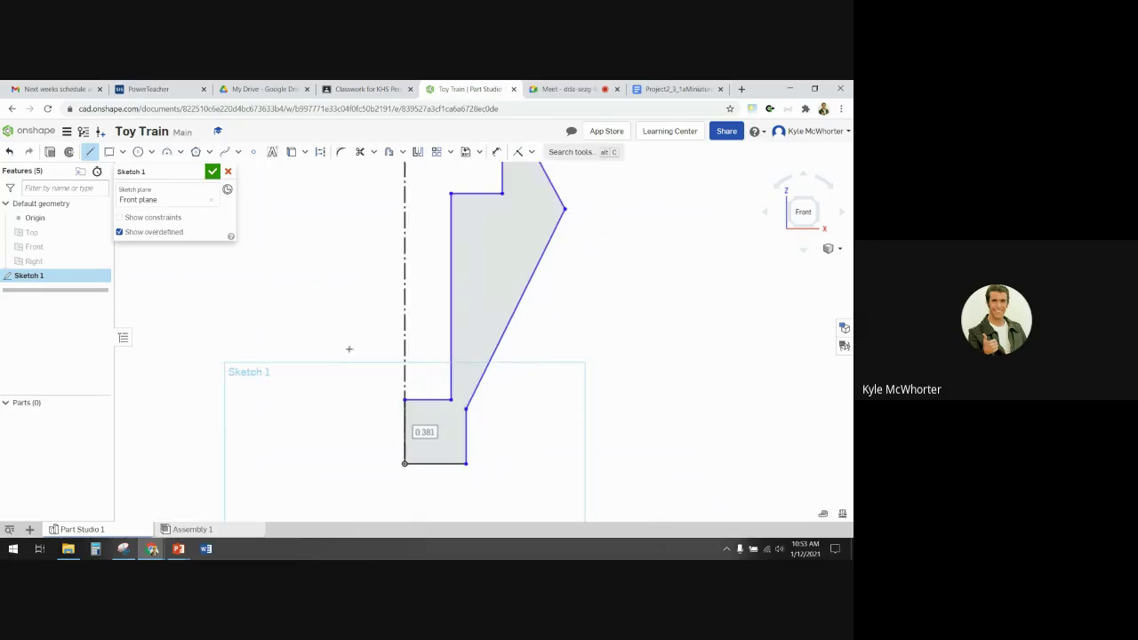
pyautogui.scroll(-2, 365, 265)
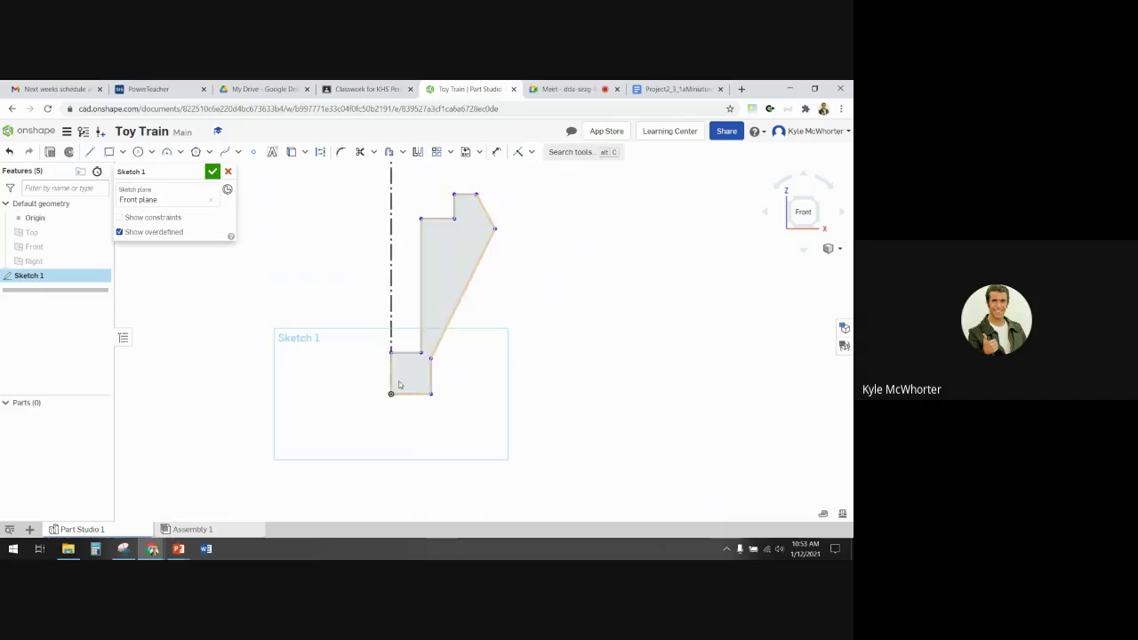
pyautogui.press('Escape')
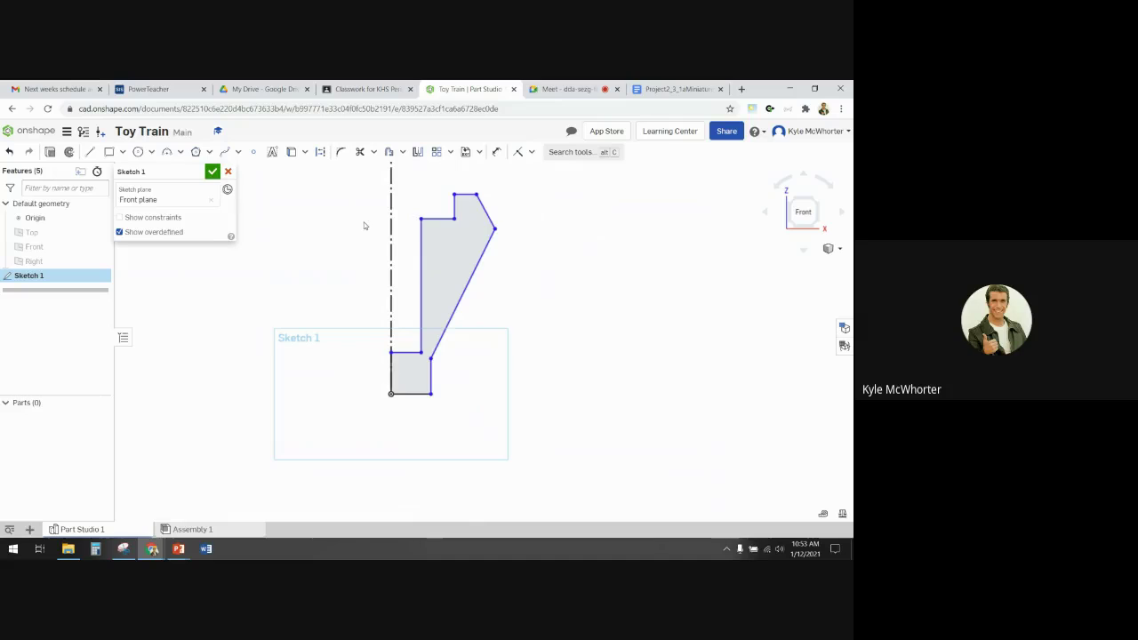
pyautogui.scroll(2, 414, 235)
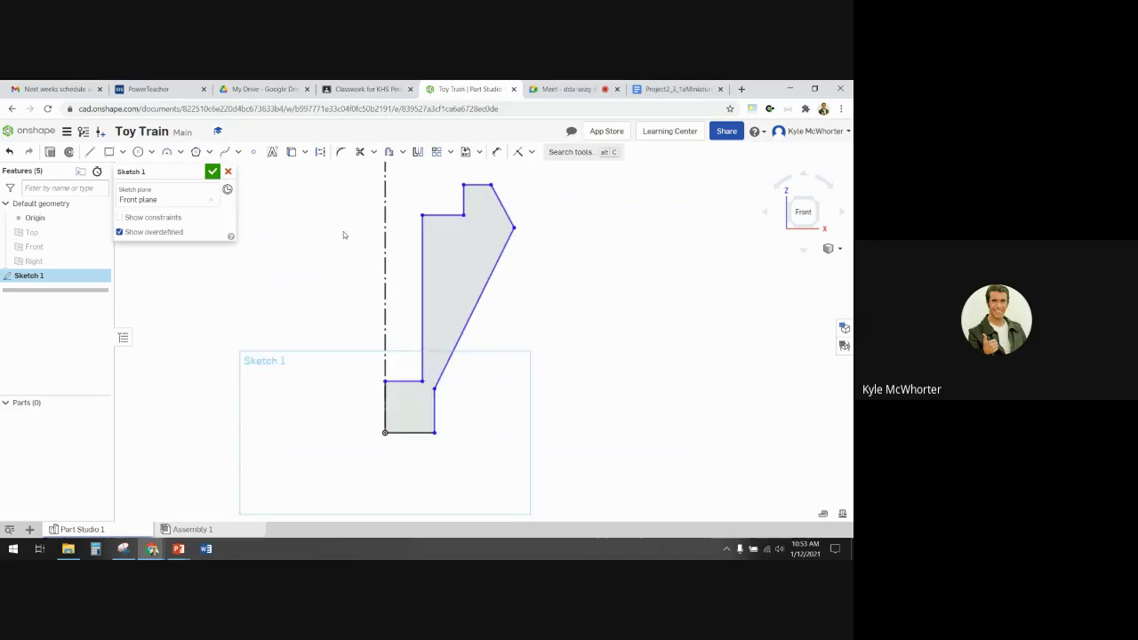
pyautogui.moveTo(346, 234); pyautogui.dragTo(346, 273, button='middle')
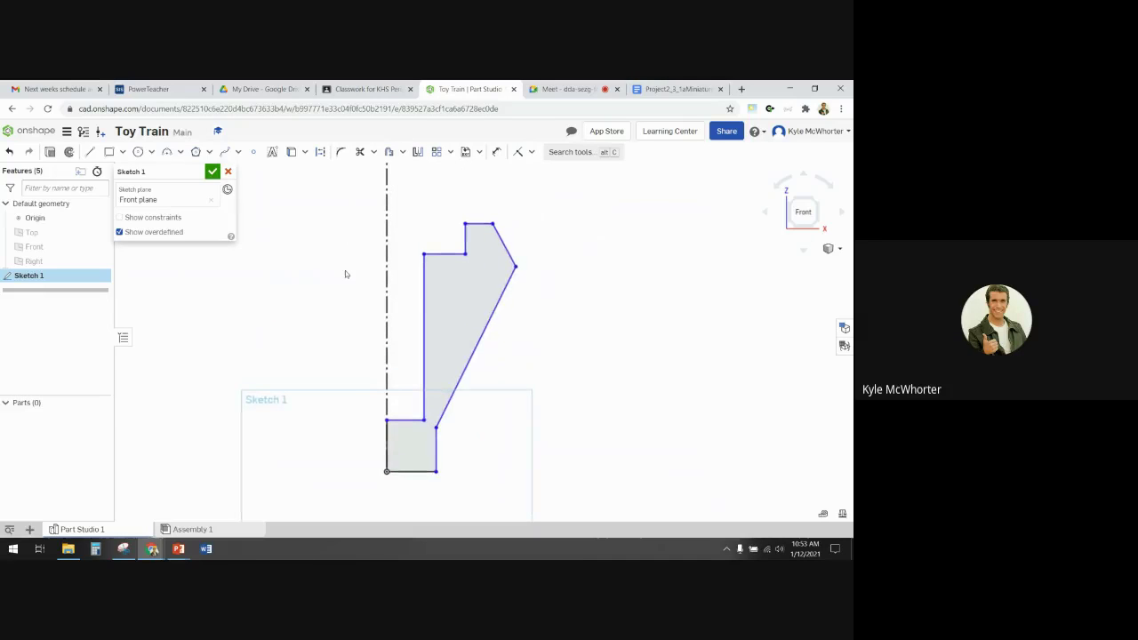
pyautogui.click(372, 91)
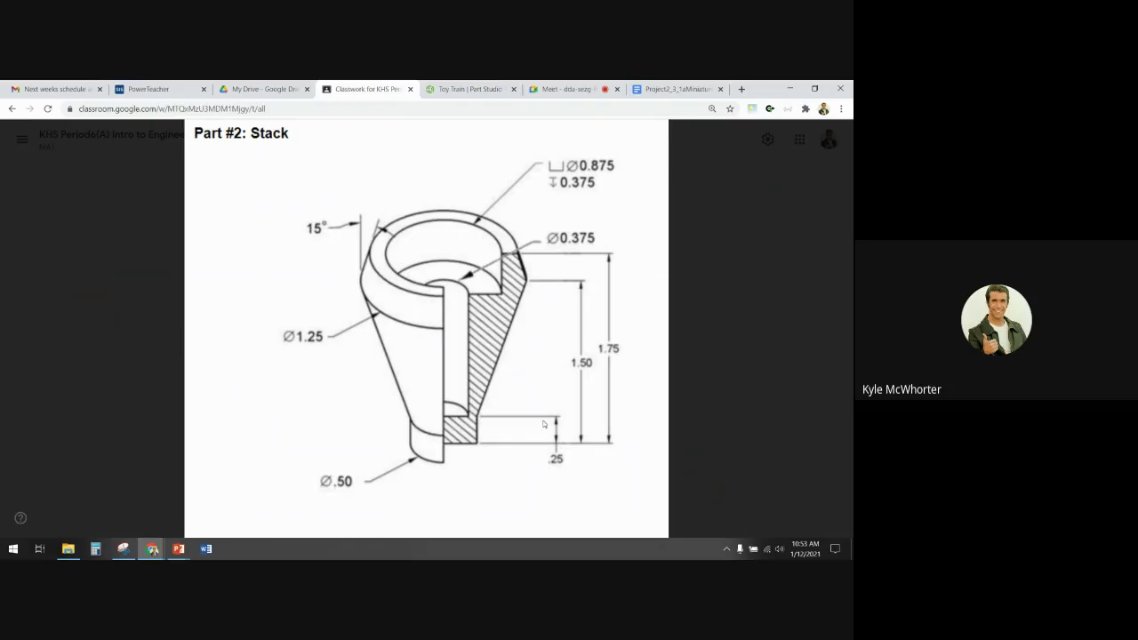
pyautogui.click(485, 92)
pyautogui.click(497, 153)
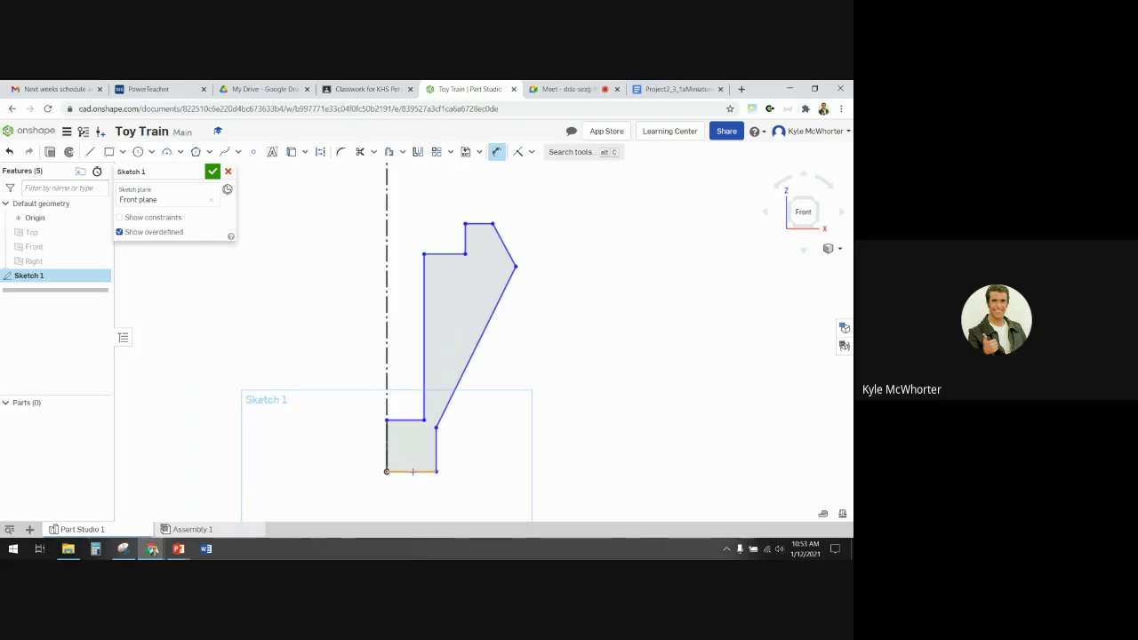
# Dimension the short lower-right base step edge at 0.25, then view the Smoke Stack drawing
pyautogui.click(436, 449)
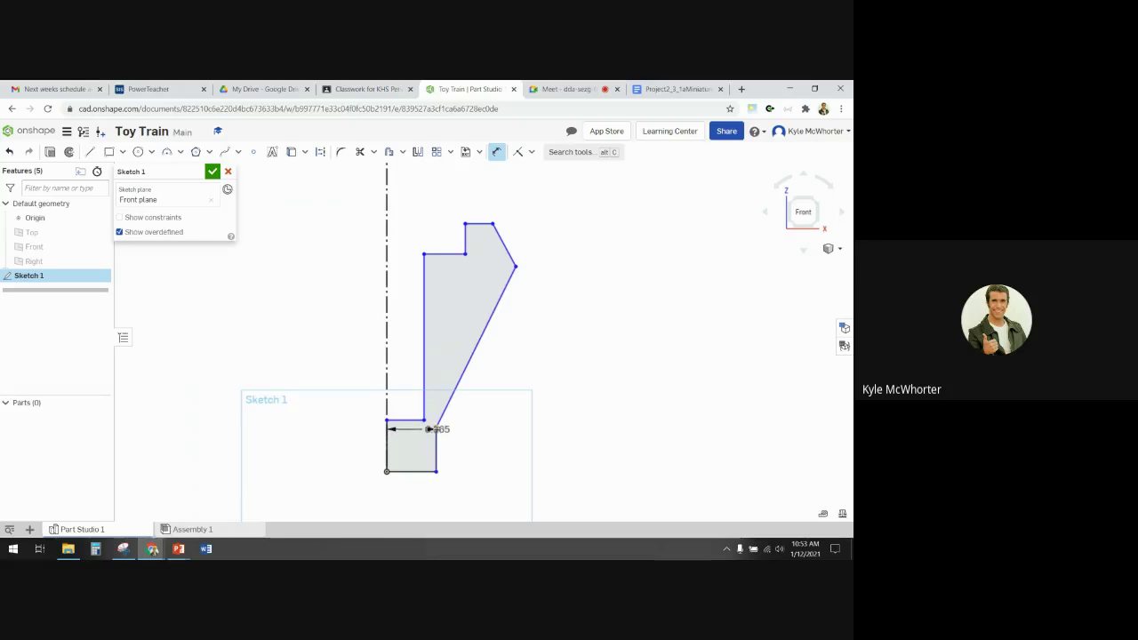
pyautogui.click(466, 444)
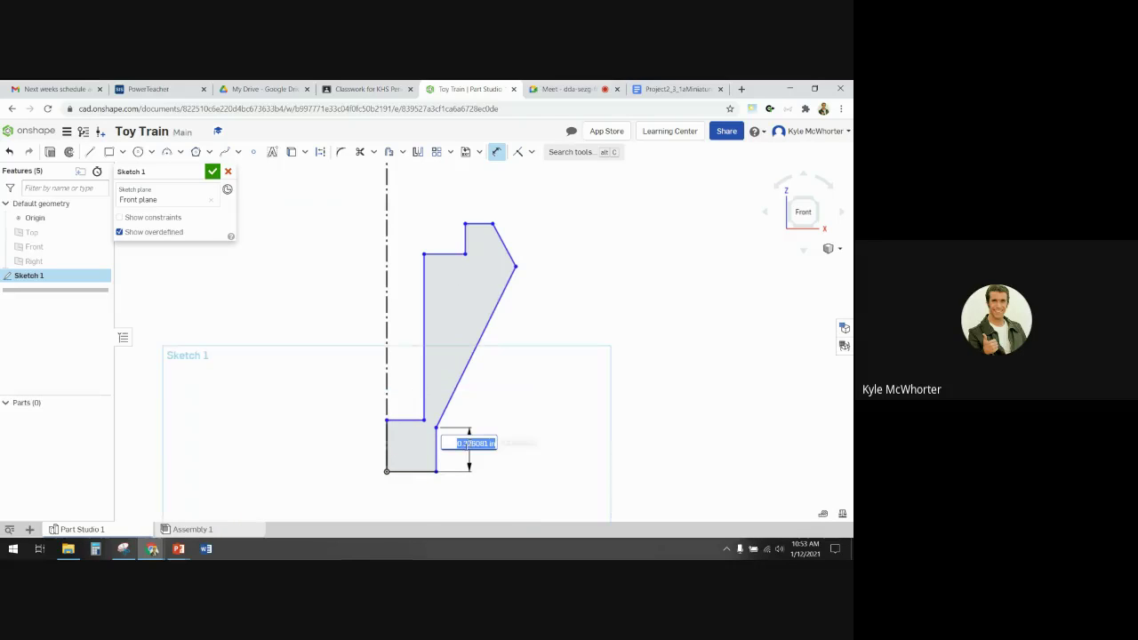
pyautogui.write('25')
pyautogui.press('Return')
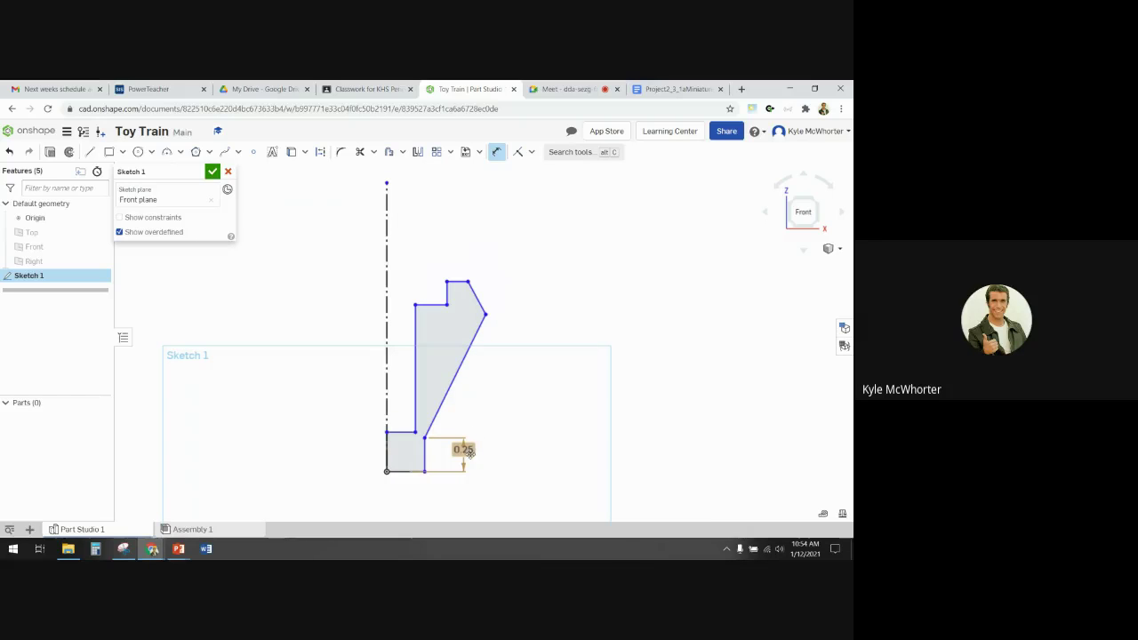
pyautogui.scroll(3, 470, 453)
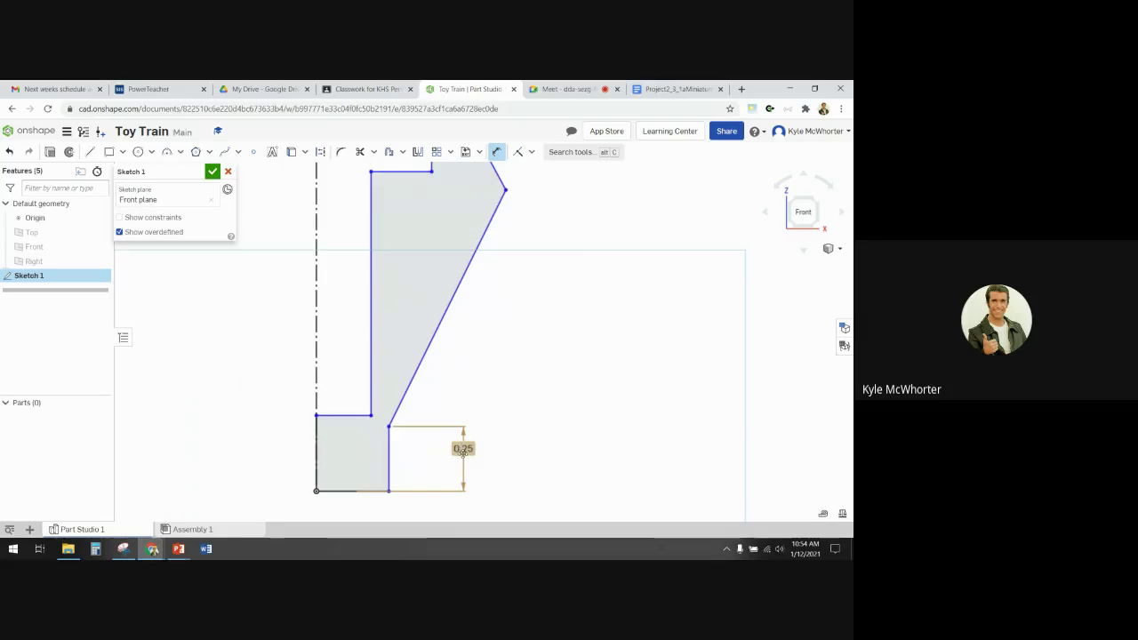
pyautogui.scroll(-1, 503, 377)
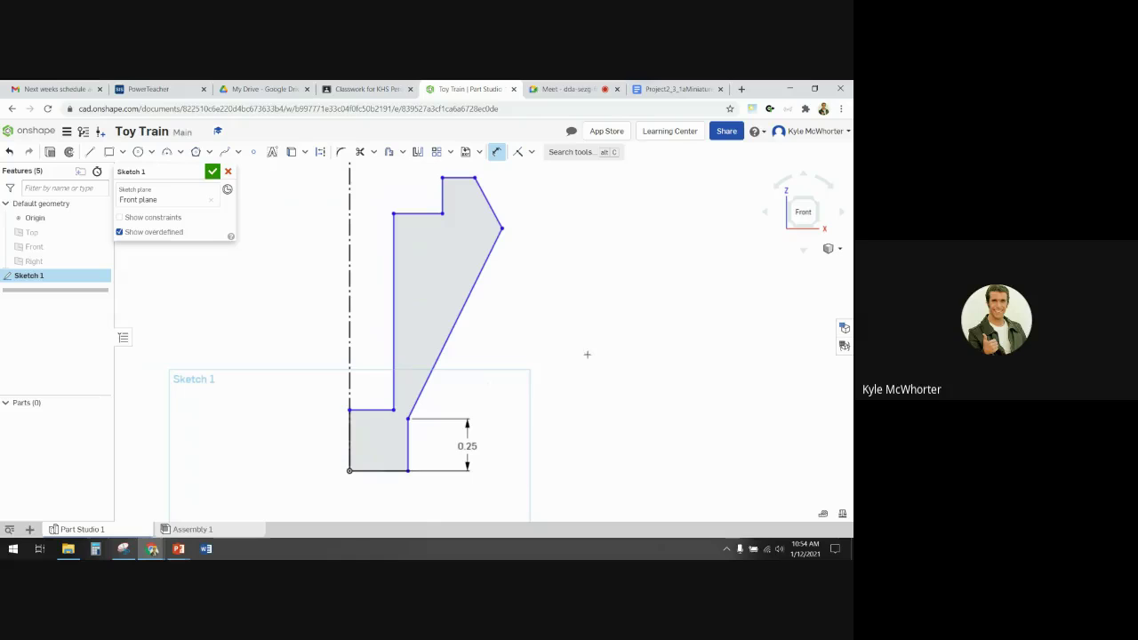
pyautogui.click(382, 90)
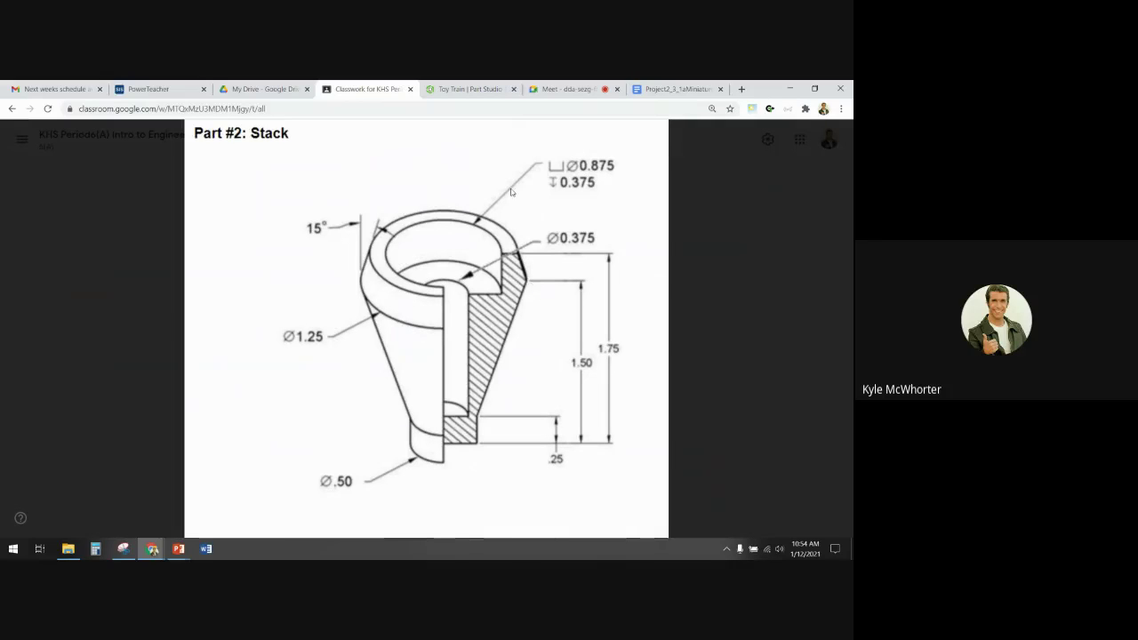
# Dimension the height from the bottom line to the outer upper corner at 1.5, then recheck the drawing
pyautogui.hotkey('ctrl', 'Tab')
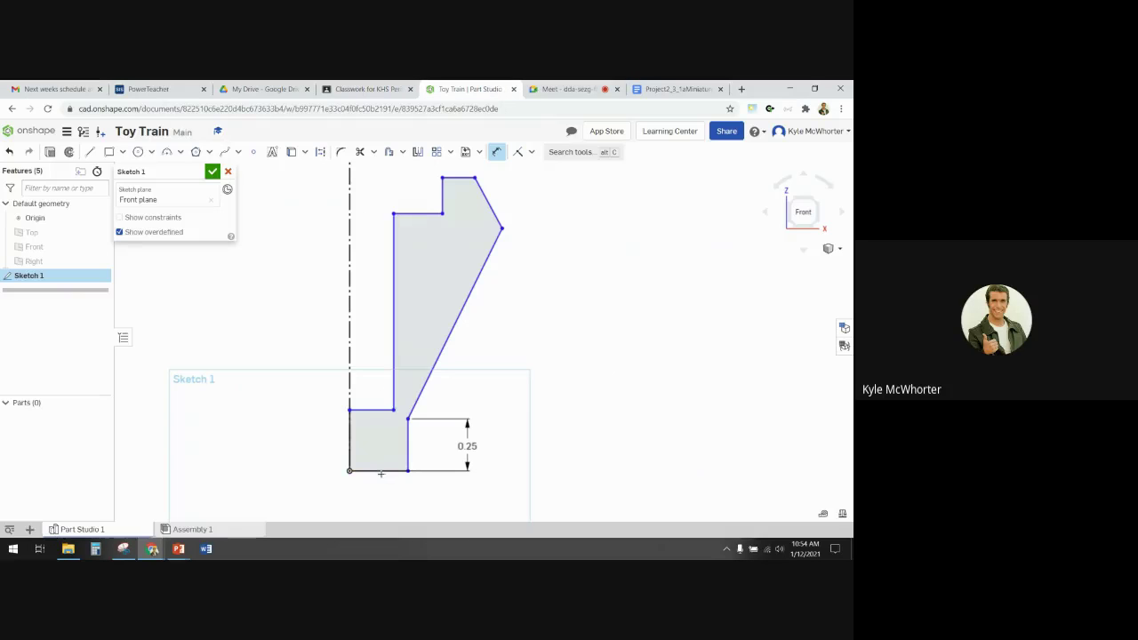
pyautogui.click(381, 471)
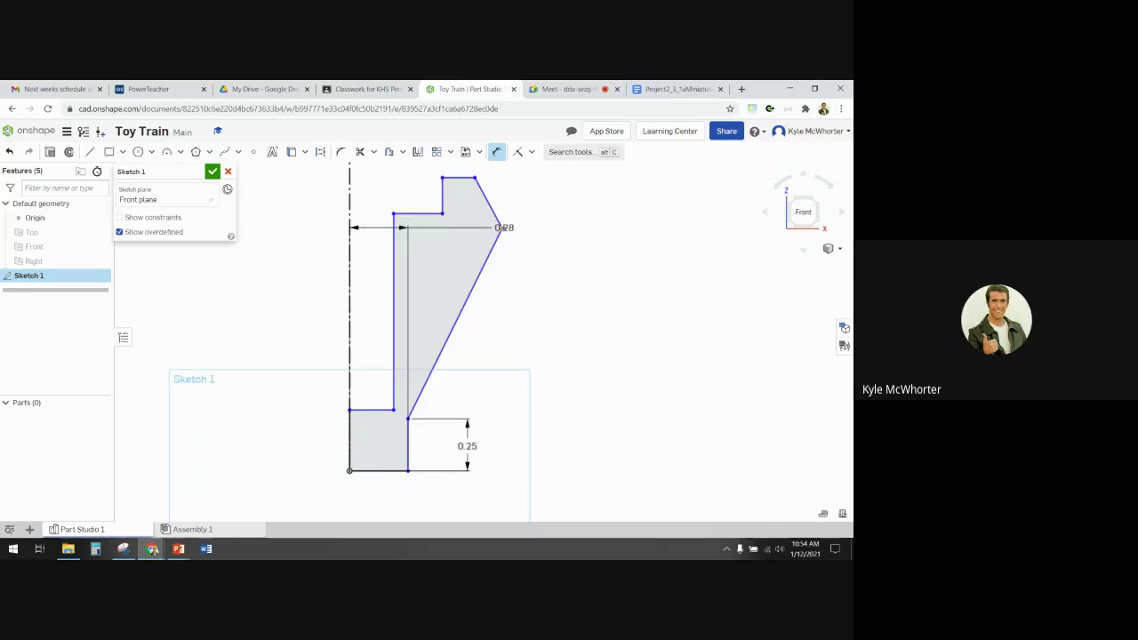
pyautogui.scroll(3, 502, 227)
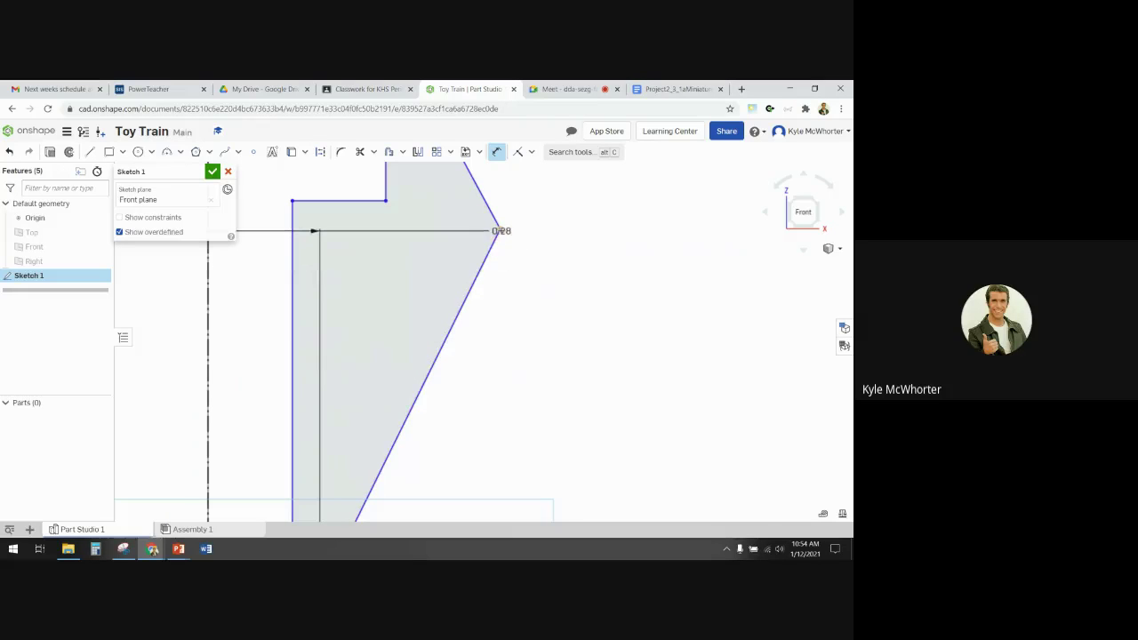
pyautogui.click(501, 229)
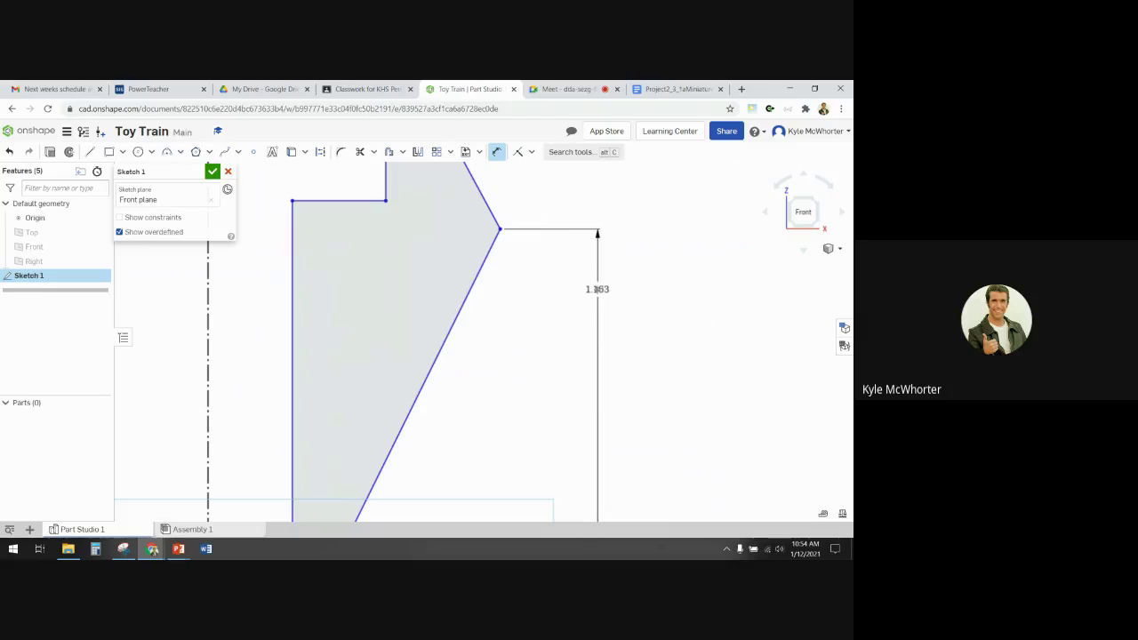
pyautogui.click(595, 306)
pyautogui.write('1')
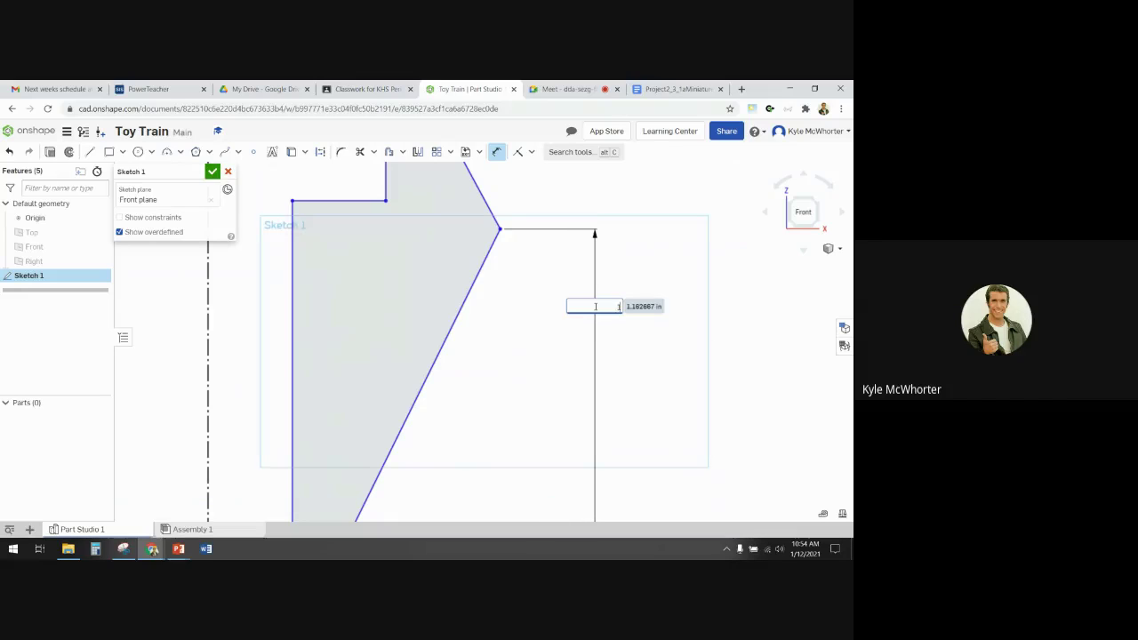
pyautogui.write('.5')
pyautogui.press('Return')
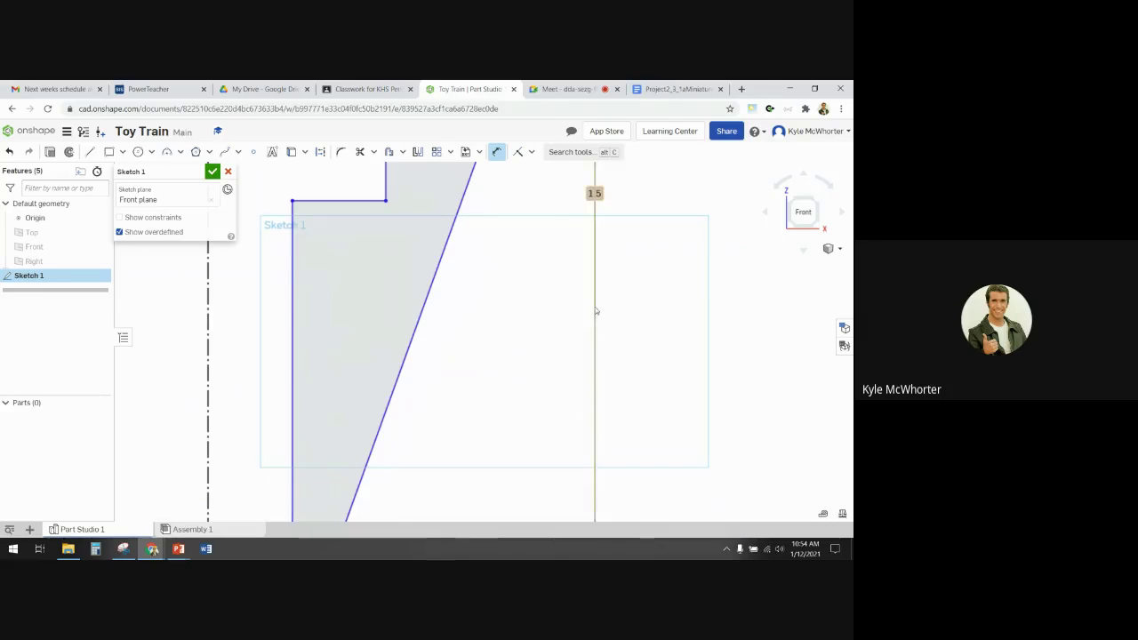
pyautogui.scroll(-4, 552, 294)
pyautogui.scroll(-2, 321, 263)
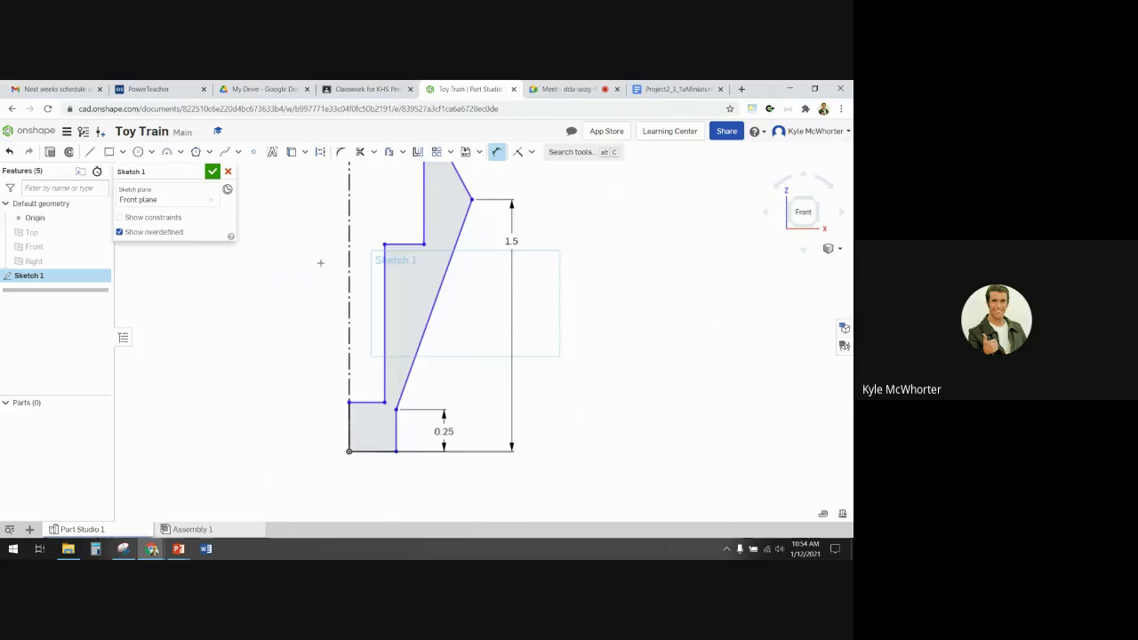
pyautogui.moveTo(318, 260)
pyautogui.mouseDown(button='middle')
pyautogui.moveTo(348, 311)
pyautogui.moveTo(351, 289)
pyautogui.mouseUp(button='middle')
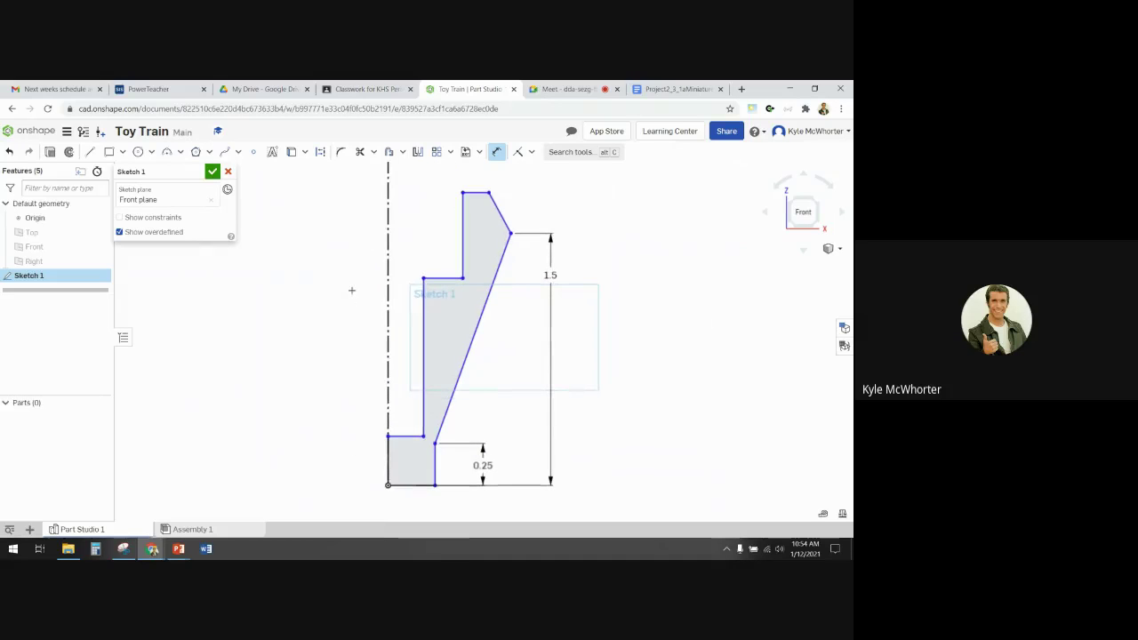
pyautogui.click(366, 90)
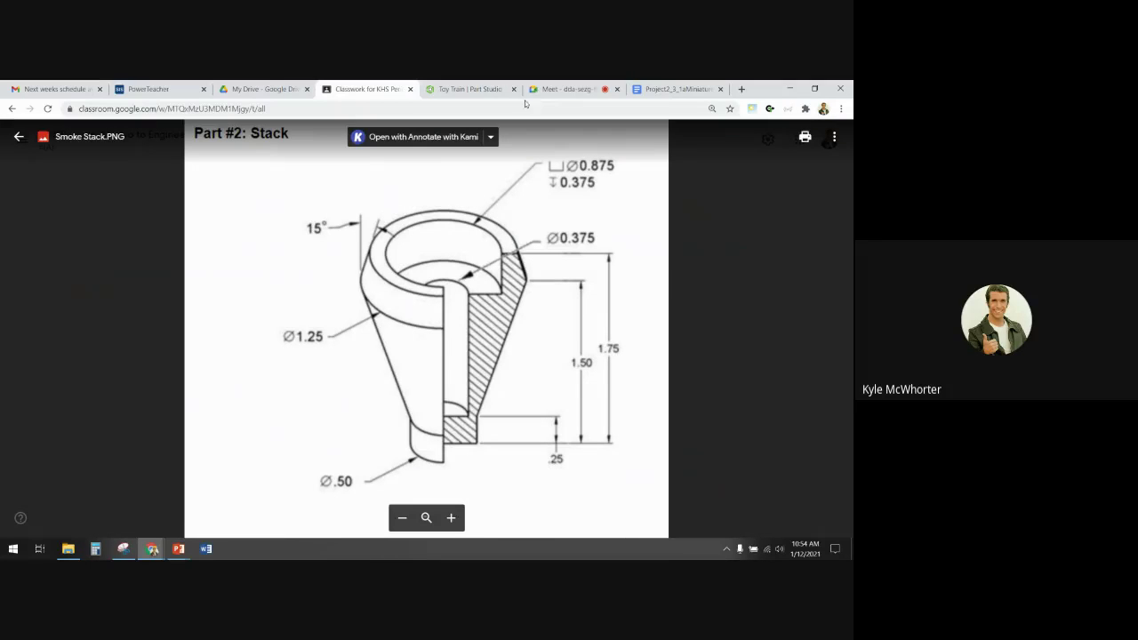
# Add a 1.75 overall height dimension between the bottom and top edges, then check the reference drawing
pyautogui.click(488, 90)
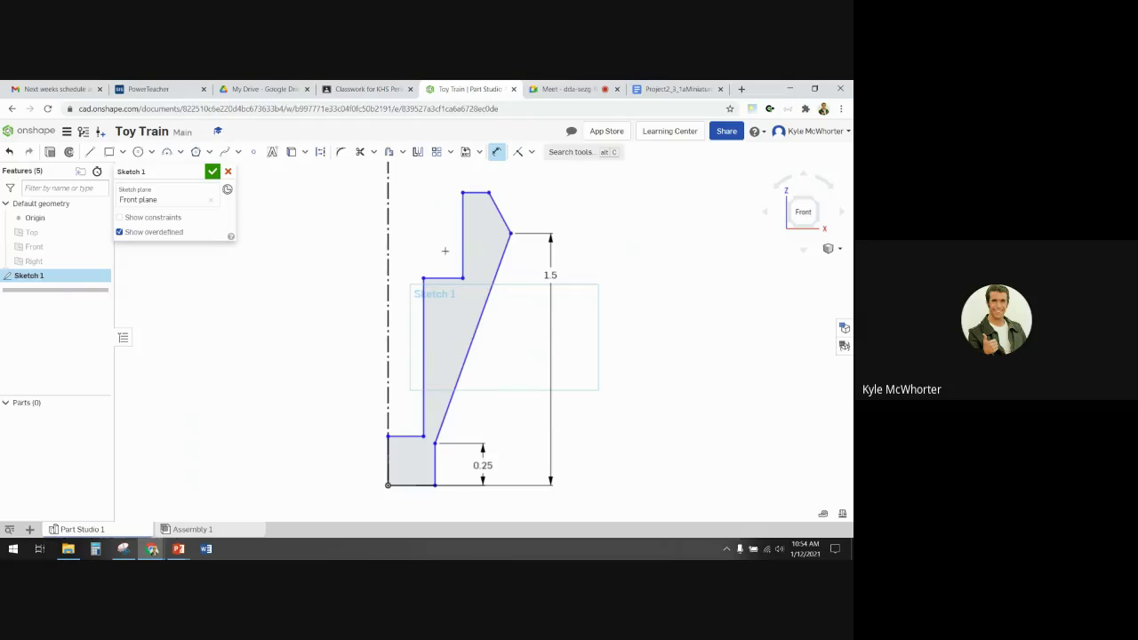
pyautogui.click(424, 485)
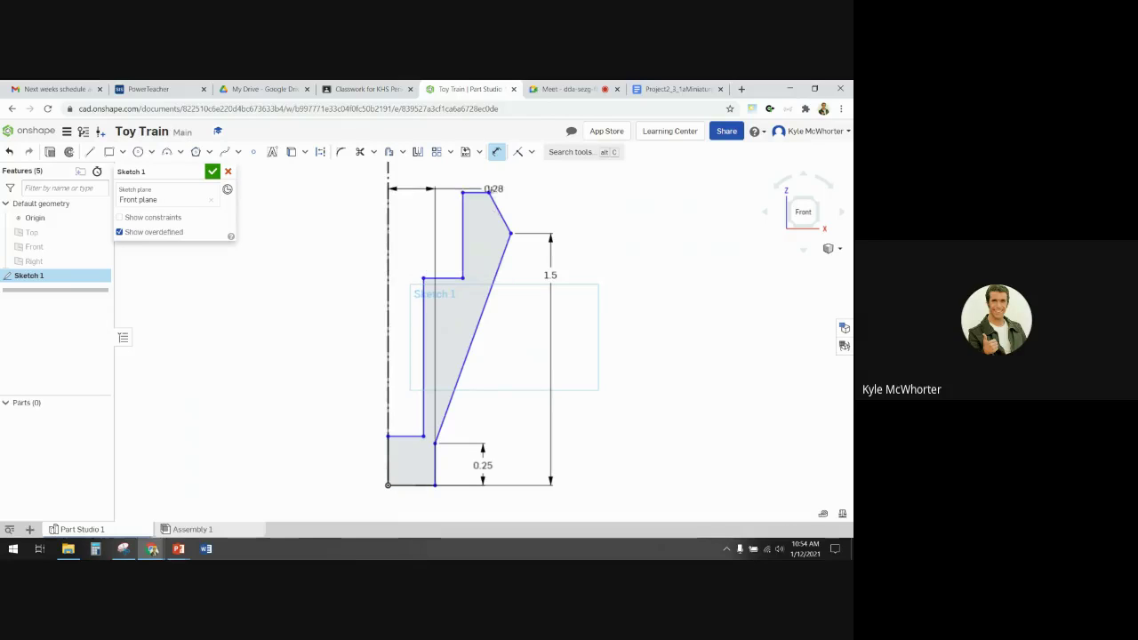
pyautogui.click(480, 192)
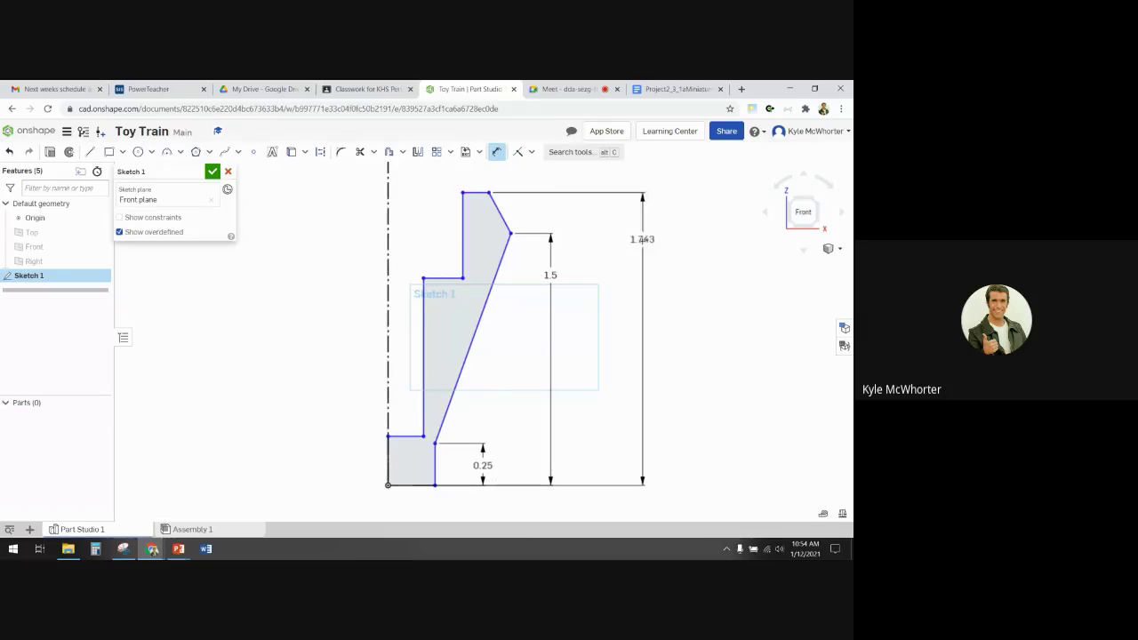
pyautogui.click(630, 260)
pyautogui.write('1')
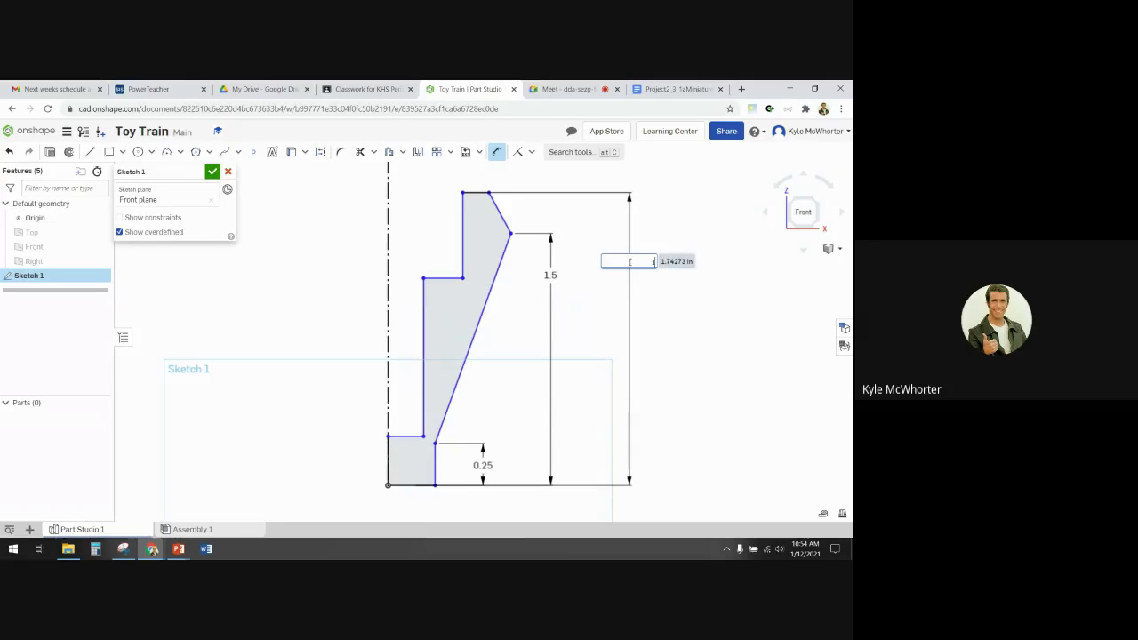
pyautogui.write('.75')
pyautogui.press('Return')
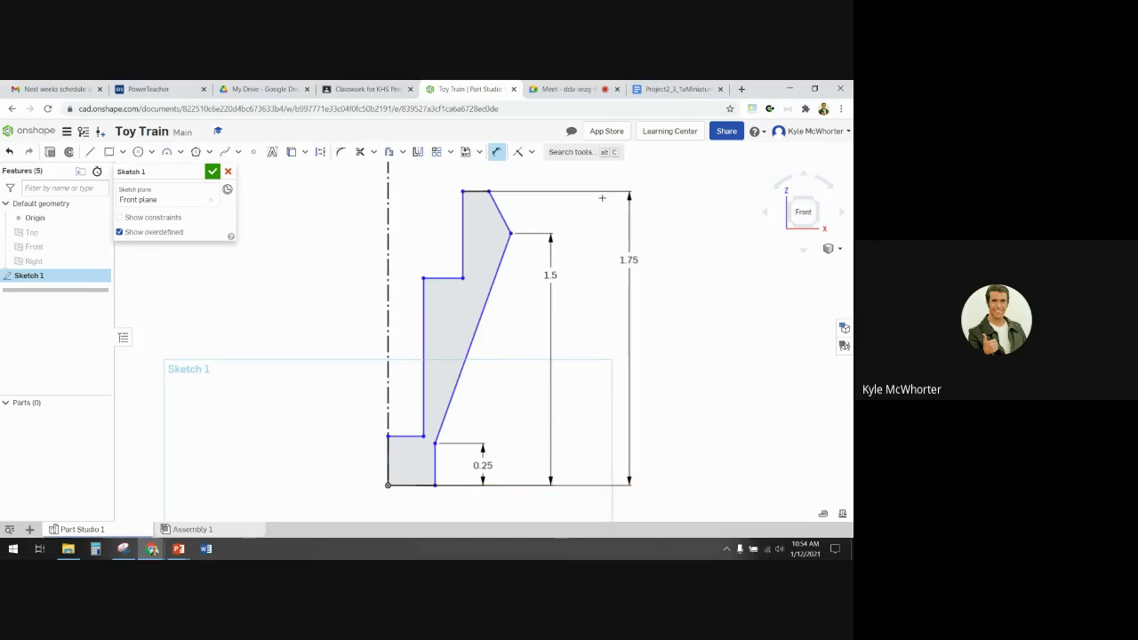
pyautogui.click(386, 90)
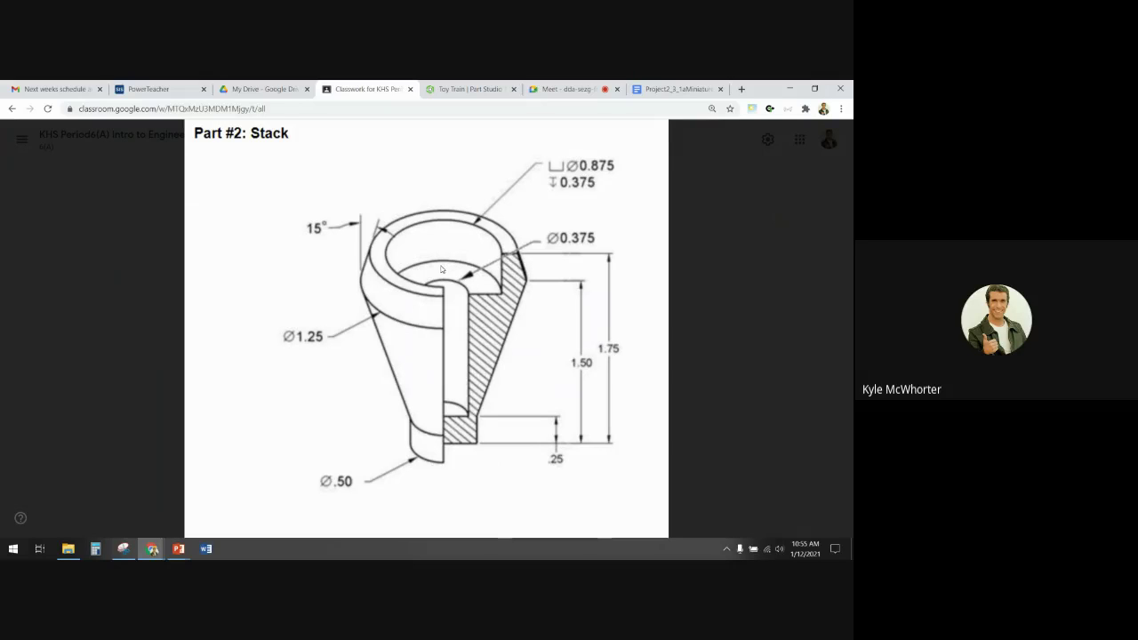
# Dimension the upper inner vertical edge to the centerline as a Ø0.875 diameter, checking the reference drawing
pyautogui.moveTo(561, 172)
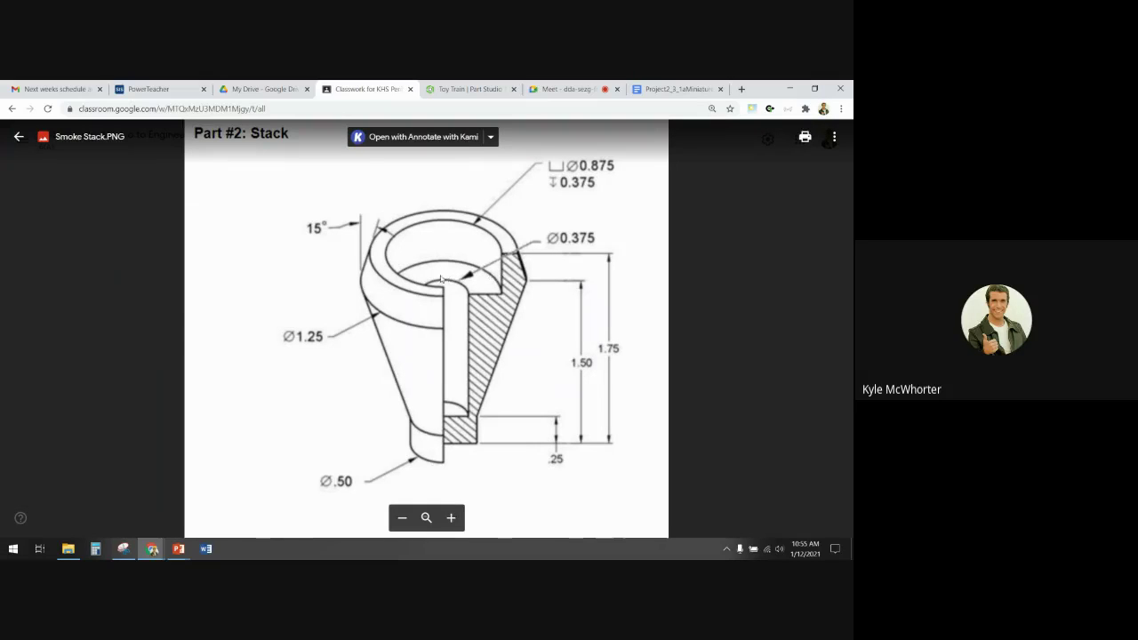
pyautogui.click(460, 92)
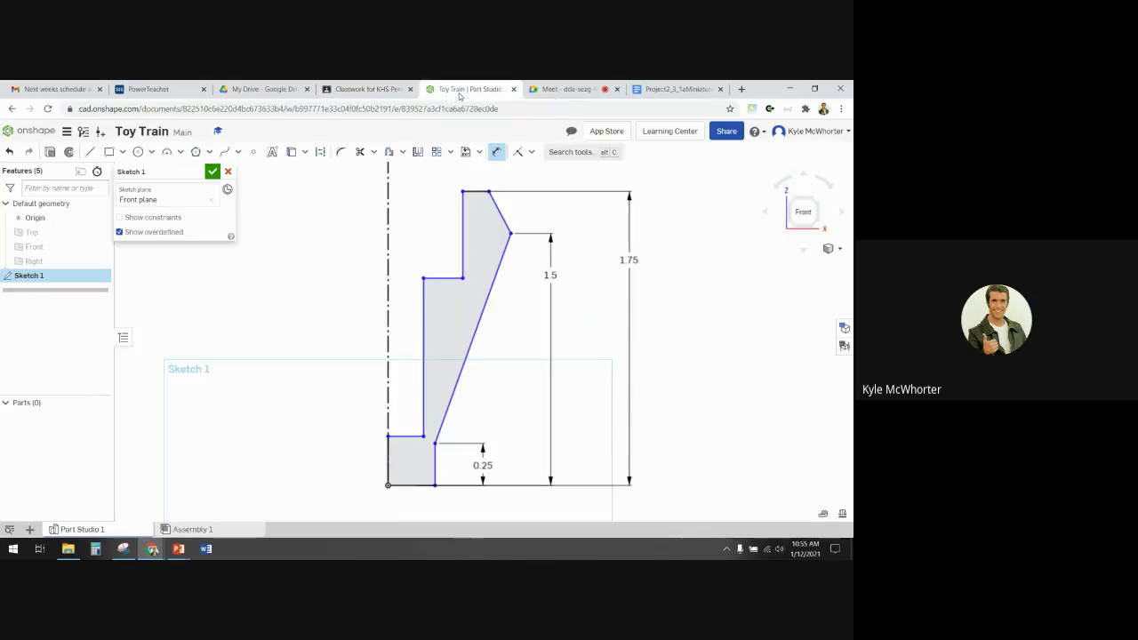
pyautogui.click(463, 225)
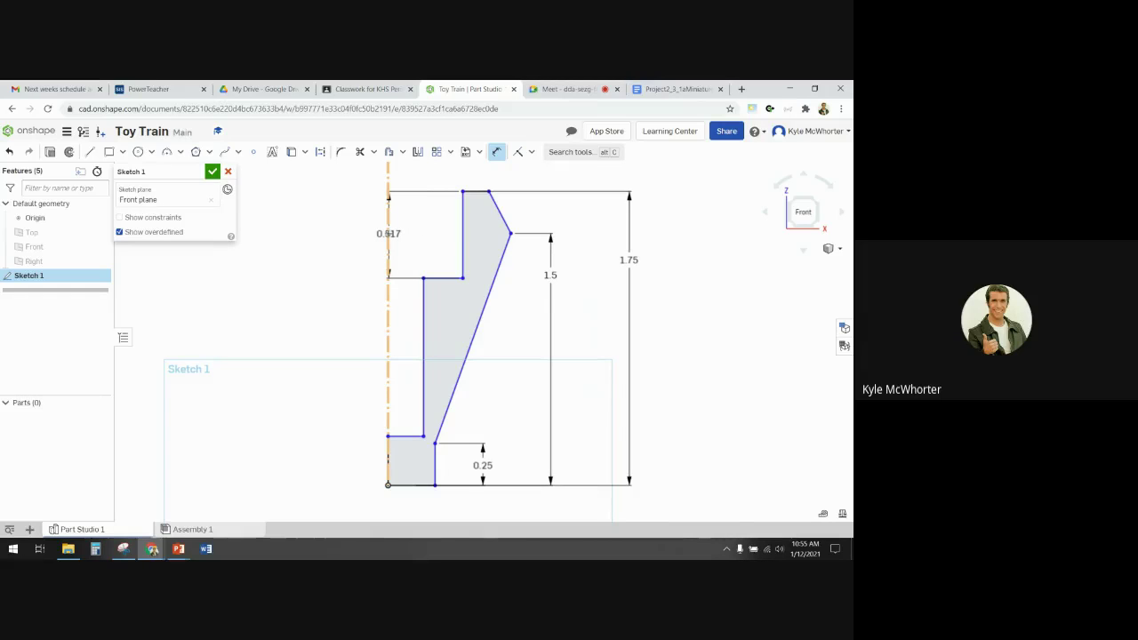
pyautogui.click(388, 233)
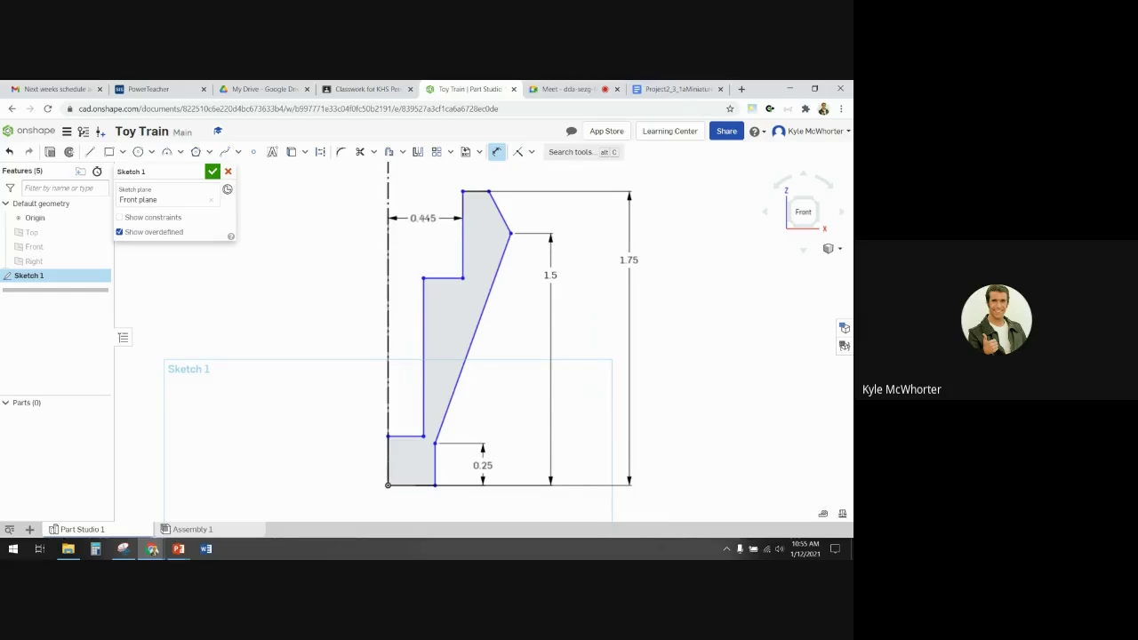
pyautogui.click(420, 237)
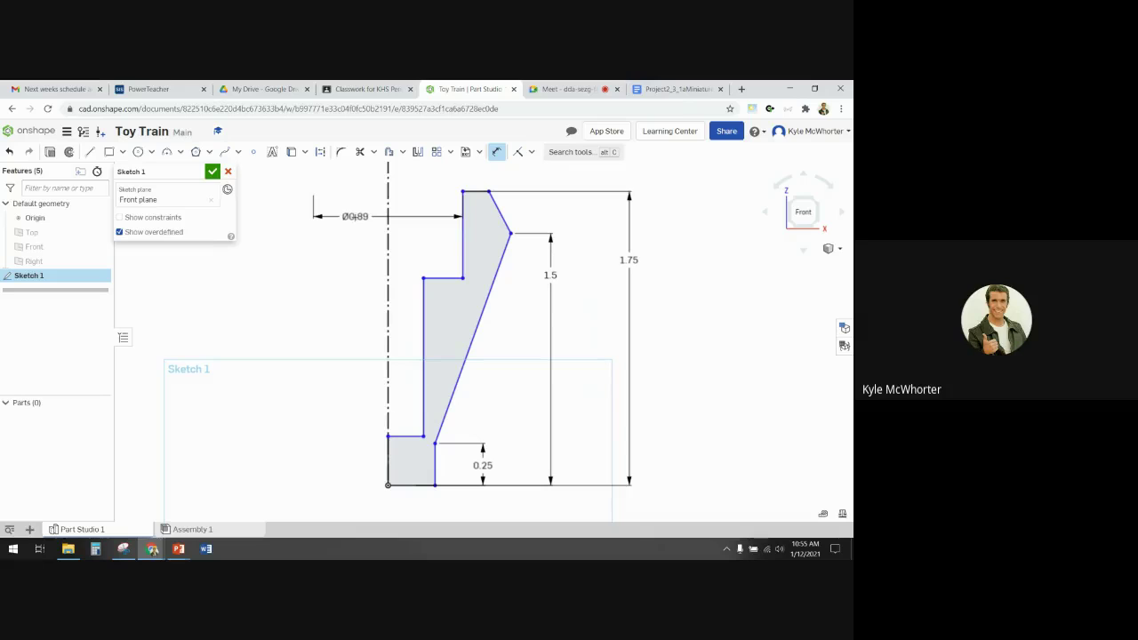
pyautogui.click(354, 218)
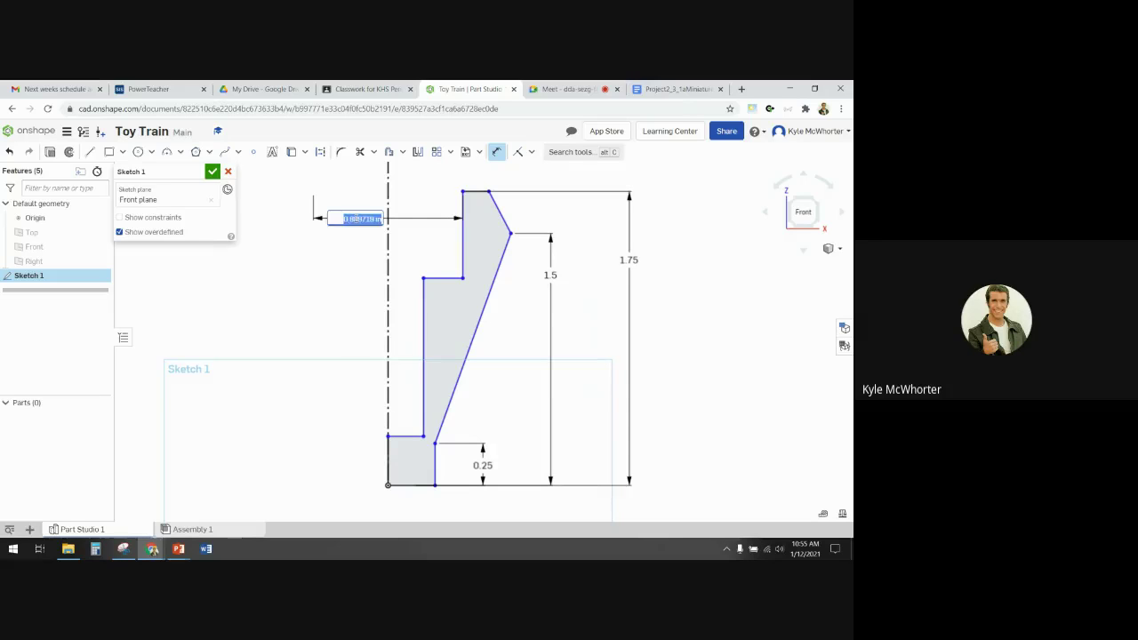
pyautogui.click(379, 92)
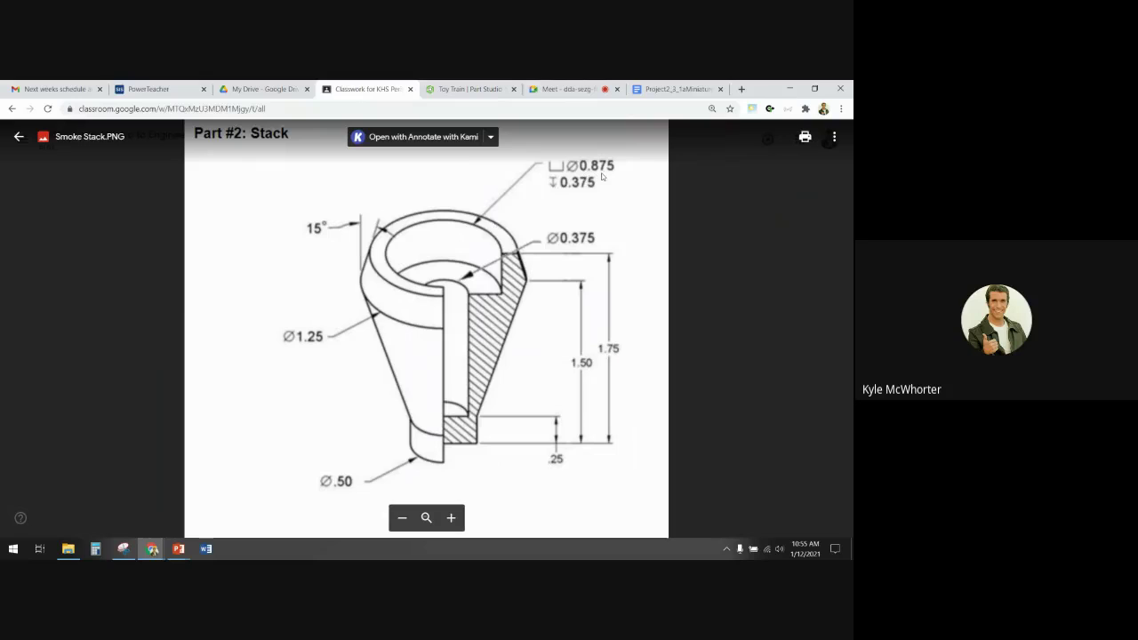
pyautogui.click(457, 93)
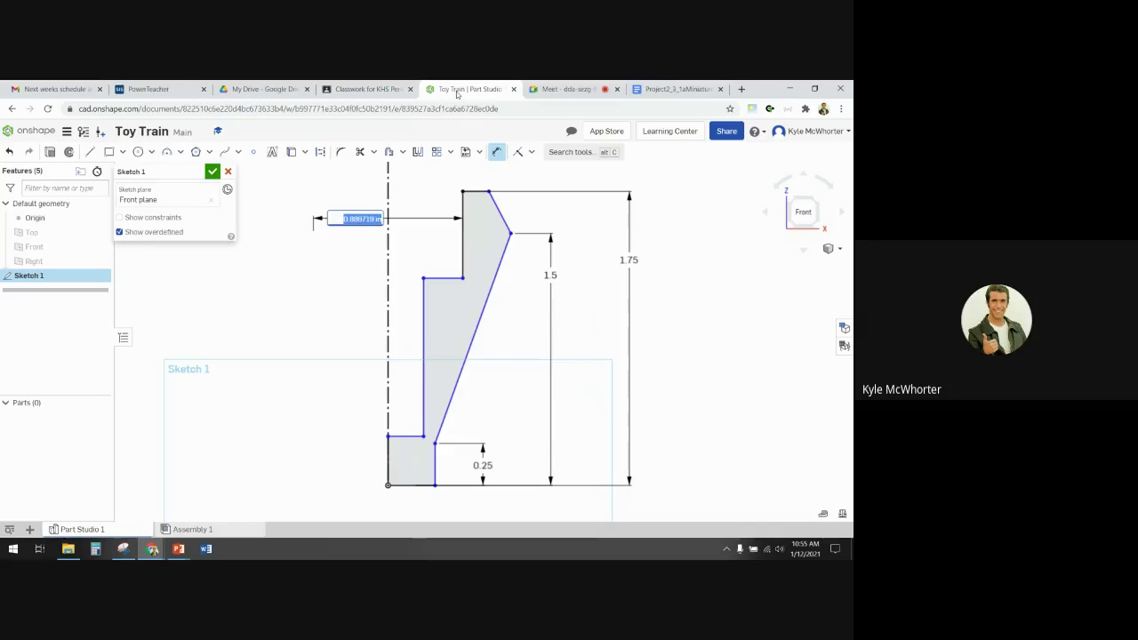
pyautogui.write('0.875')
pyautogui.press('Return')
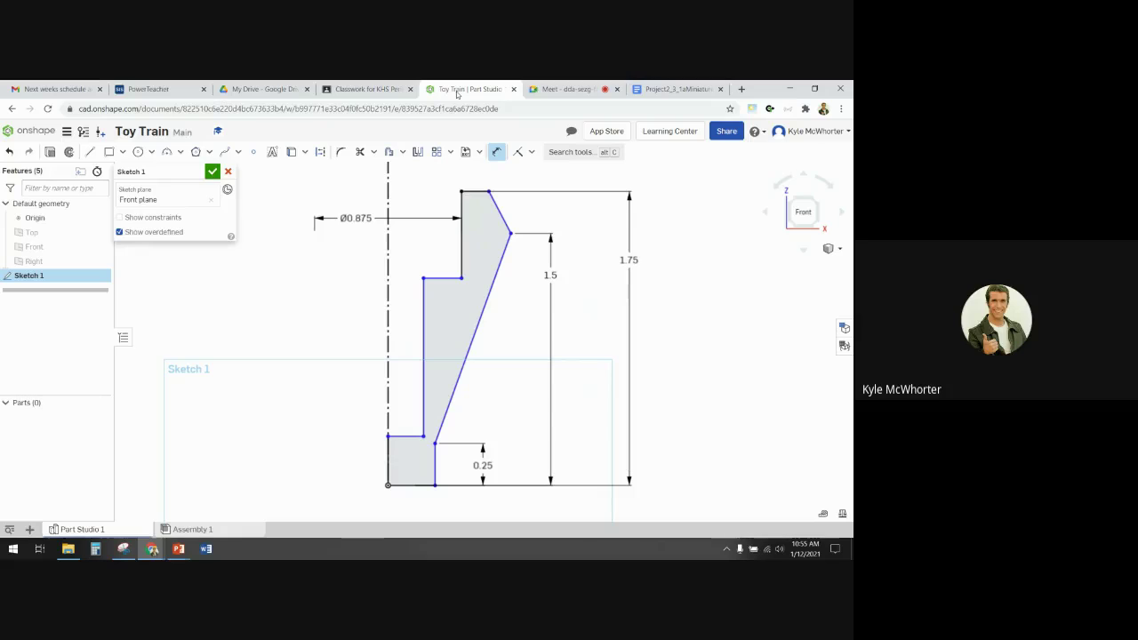
pyautogui.click(384, 91)
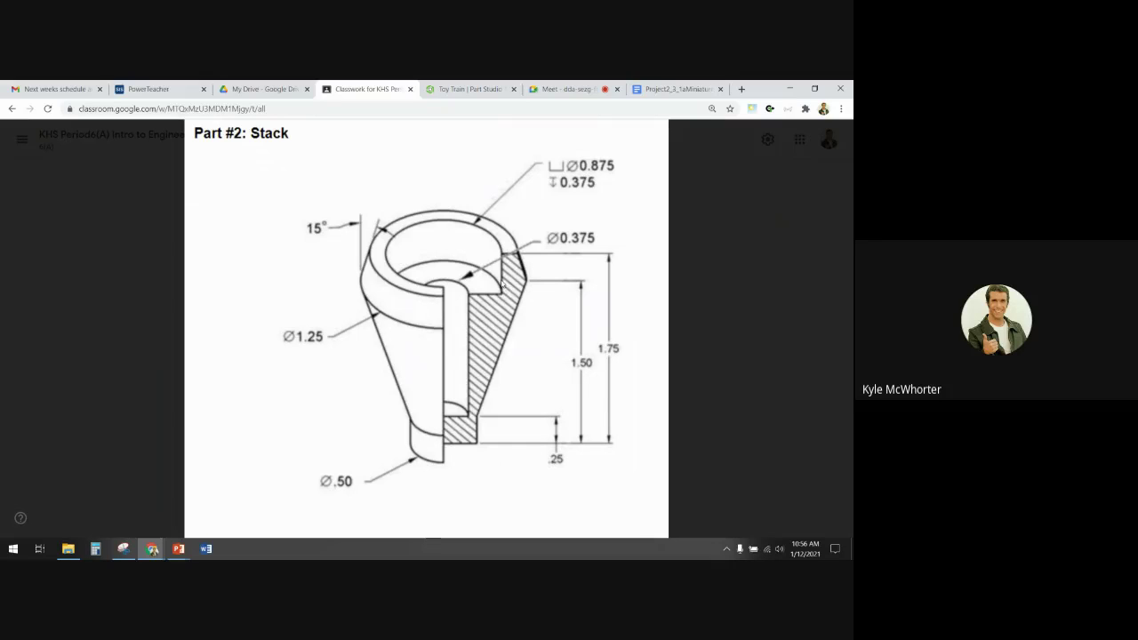
# Dimension the short top inner step line 0.375 deep, then recheck the reference drawing
pyautogui.click(476, 92)
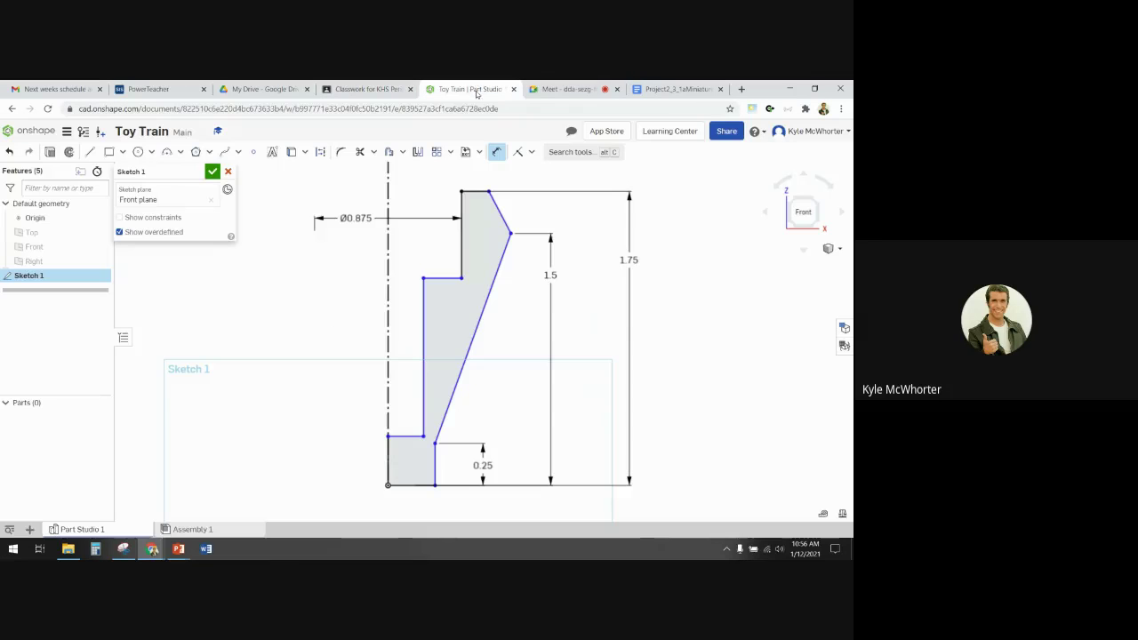
pyautogui.click(460, 249)
pyautogui.click(447, 247)
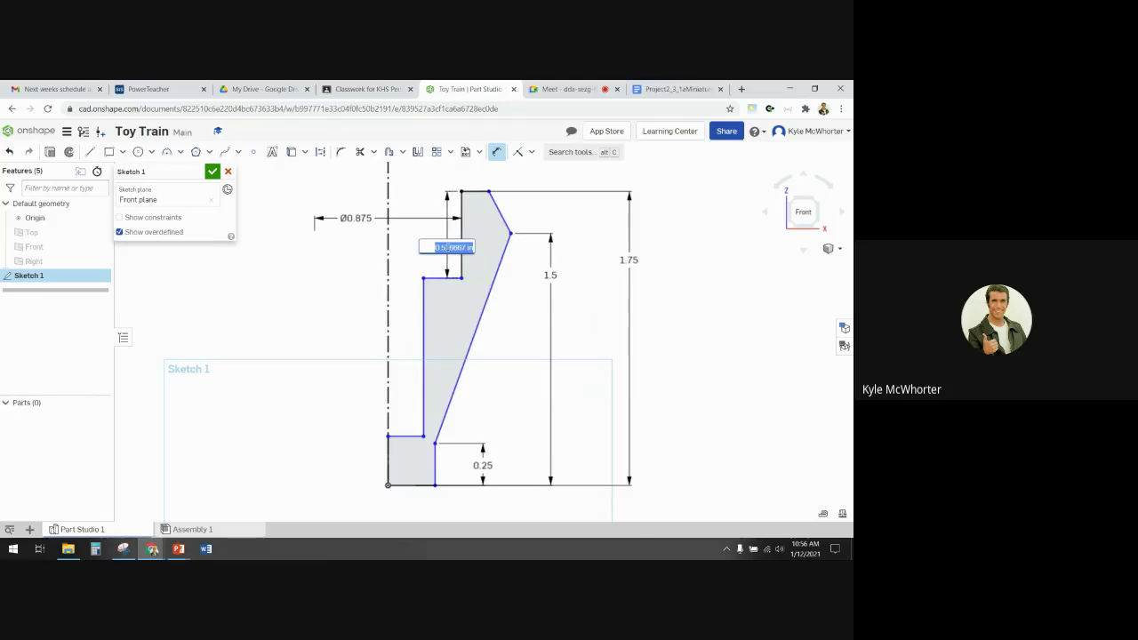
pyautogui.write('0.375')
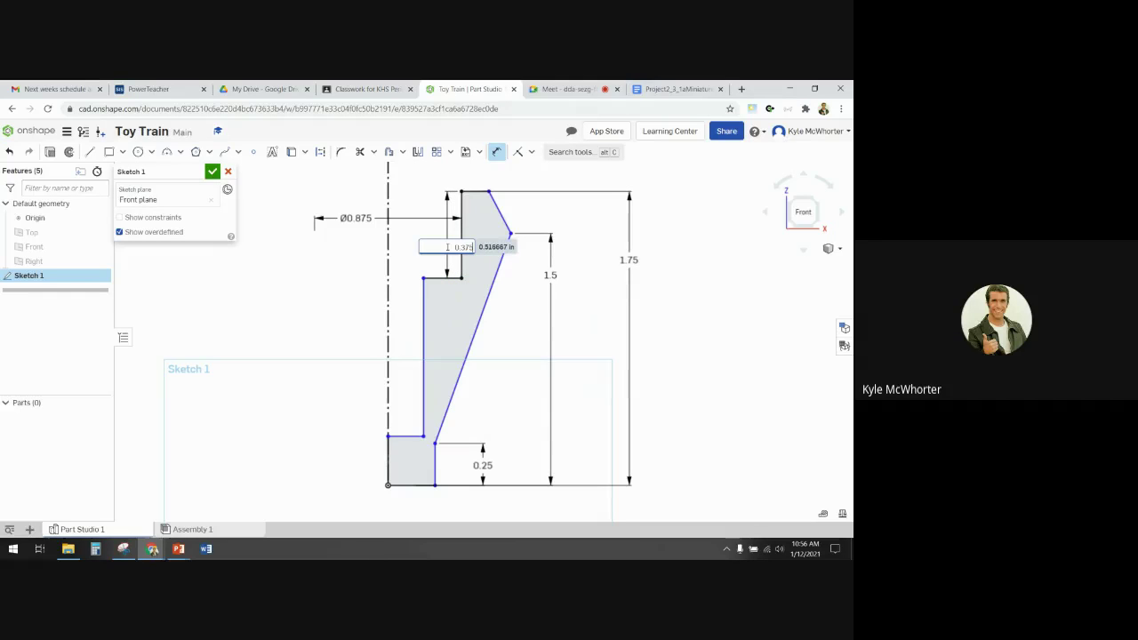
pyautogui.press('Return')
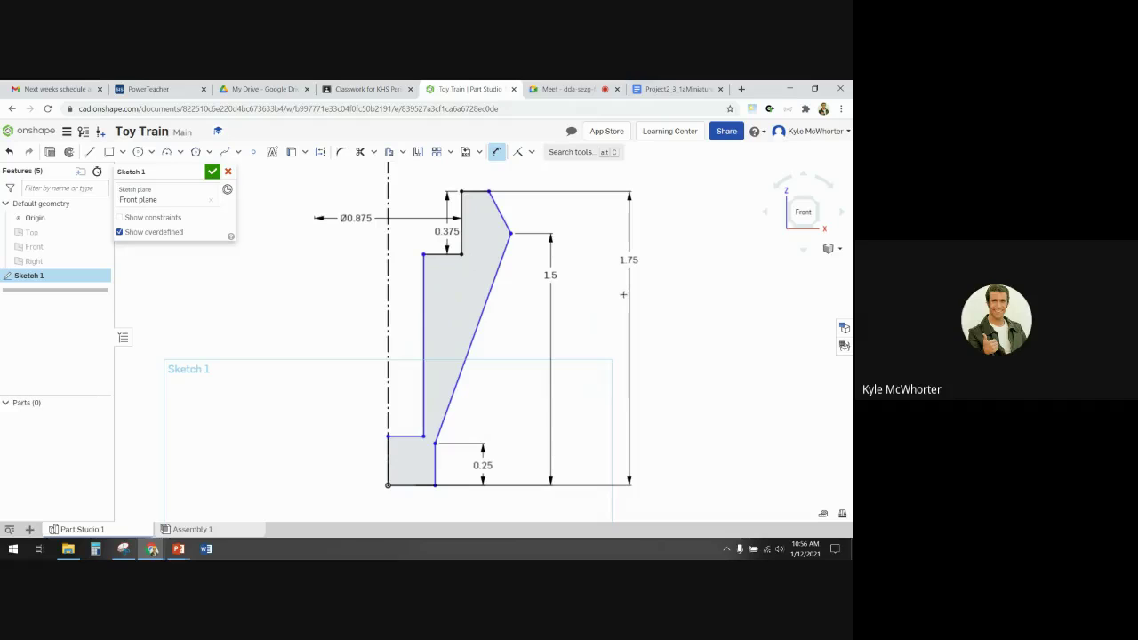
pyautogui.click(365, 90)
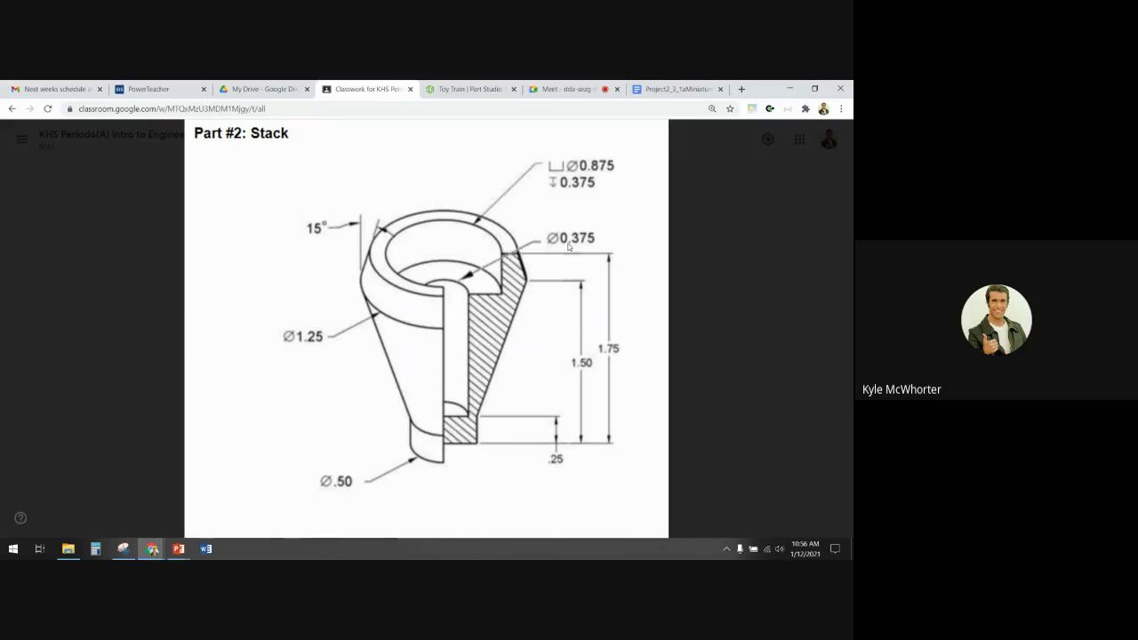
# Dimension the lower inner bore as Ø0.375 about the centerline and drag its label further left
pyautogui.click(488, 92)
pyautogui.click(423, 294)
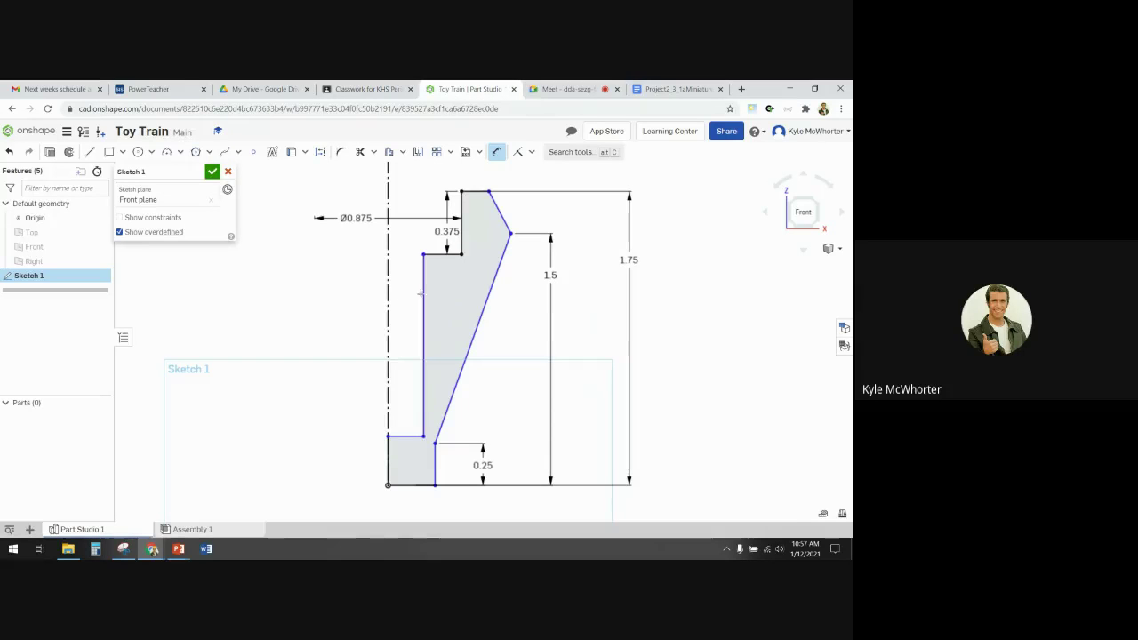
pyautogui.click(388, 295)
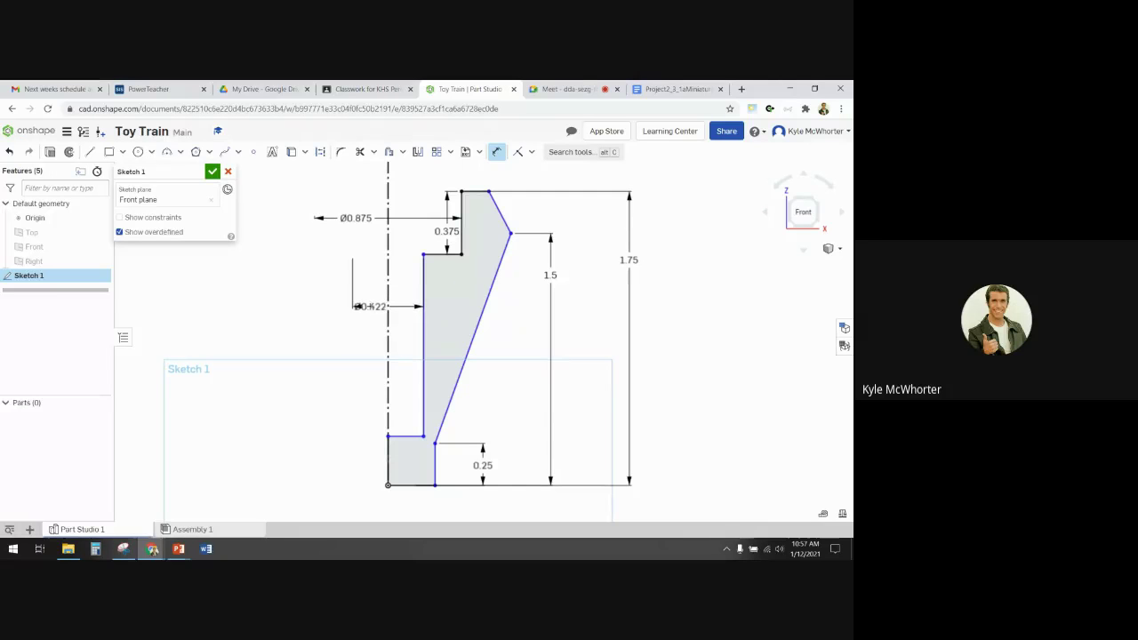
pyautogui.click(358, 311)
pyautogui.write('.375')
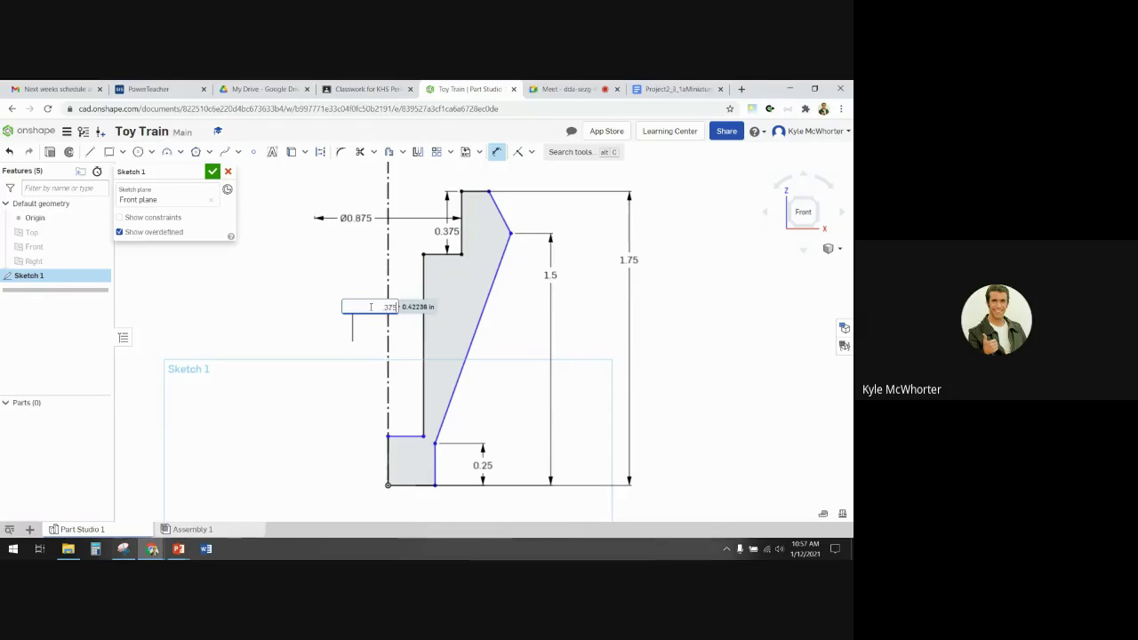
pyautogui.press('Return')
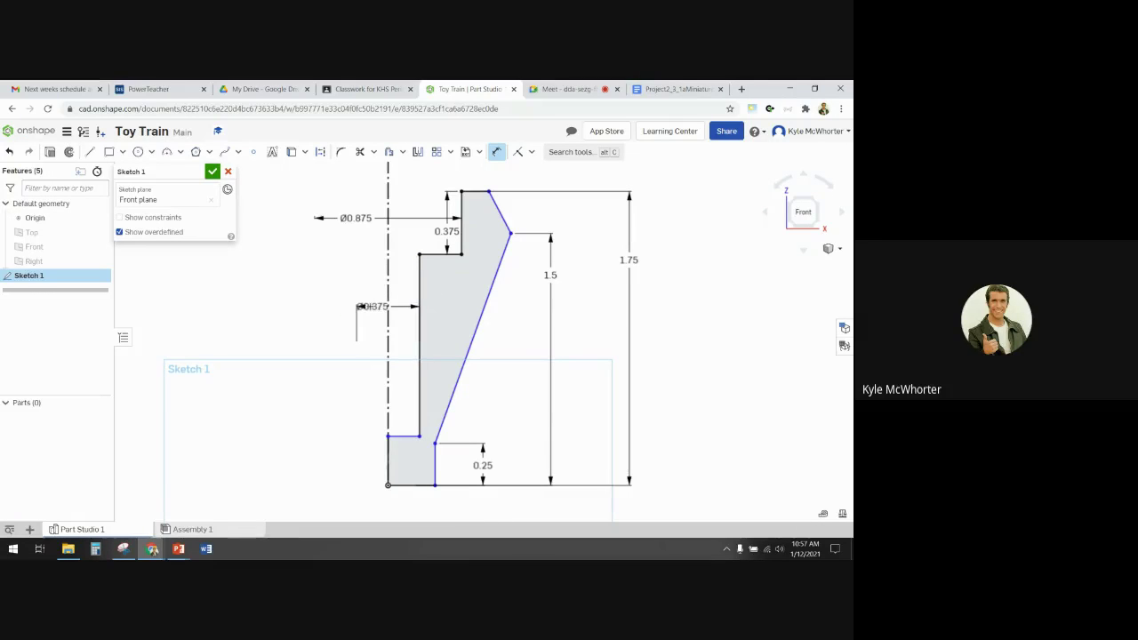
pyautogui.moveTo(382, 310); pyautogui.dragTo(336, 309)
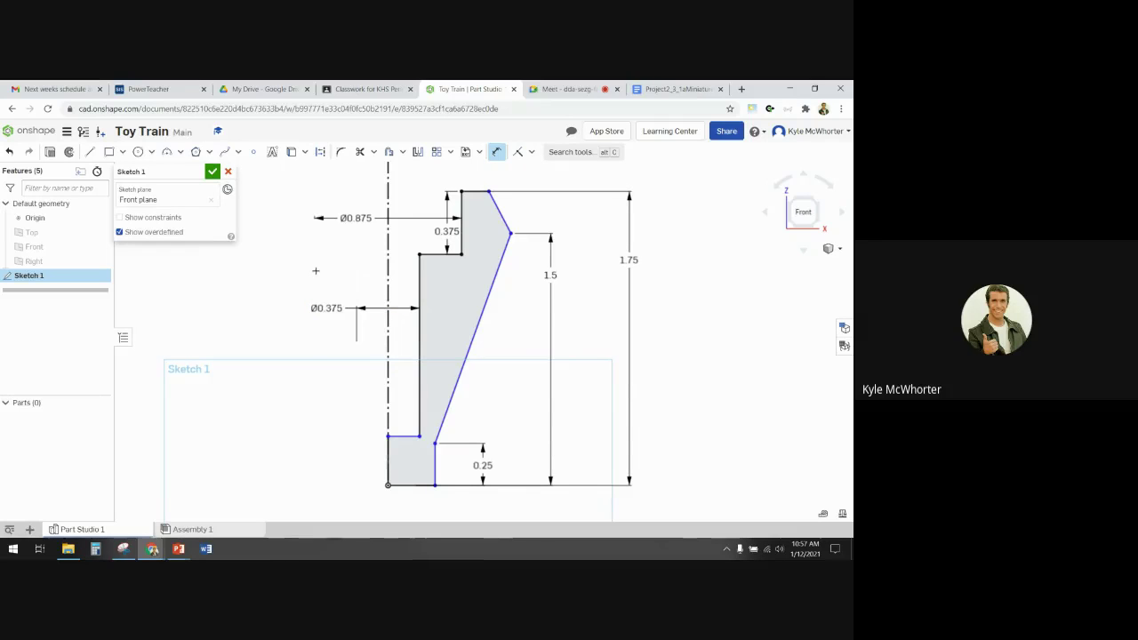
pyautogui.click(358, 91)
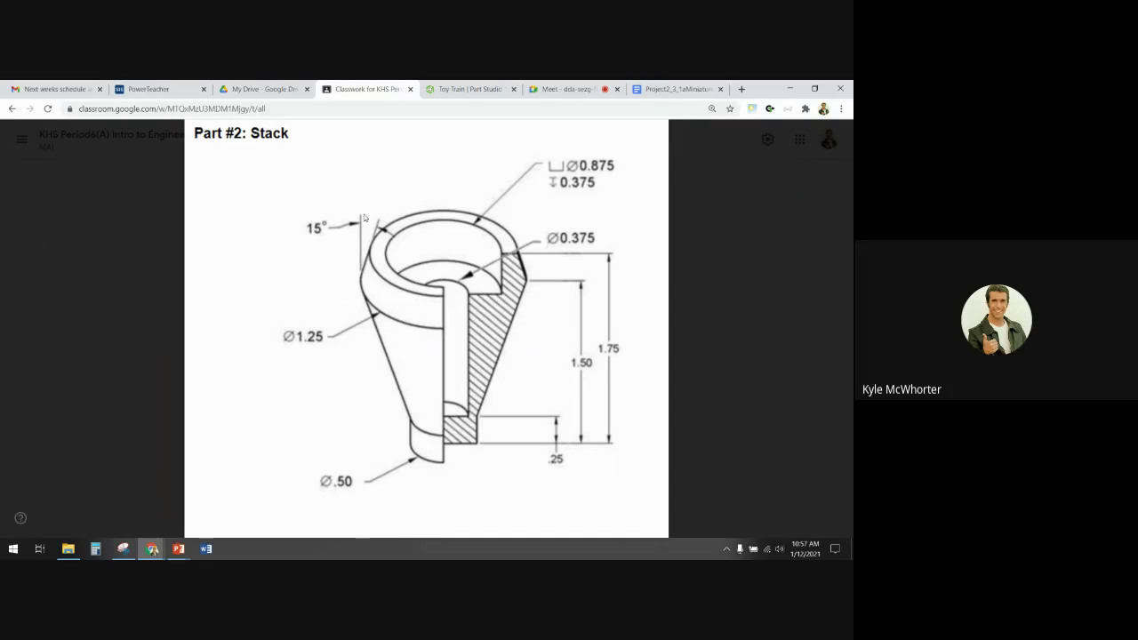
# Draw a vertical construction line upward from the profile's top vertex
pyautogui.click(468, 90)
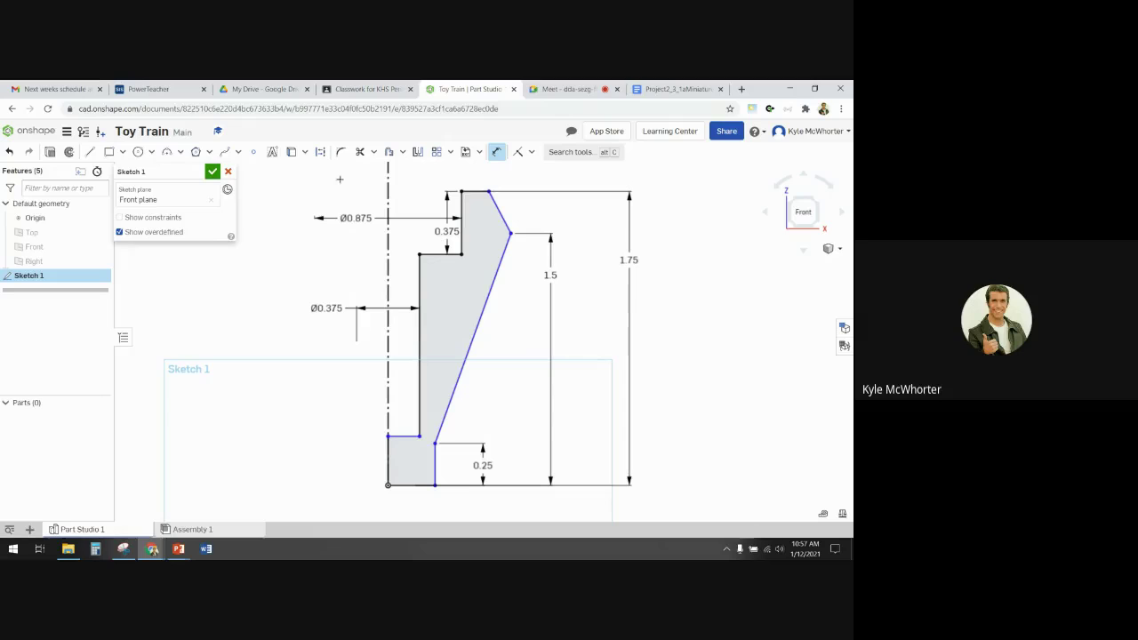
pyautogui.click(496, 151)
pyautogui.click(321, 153)
pyautogui.click(90, 151)
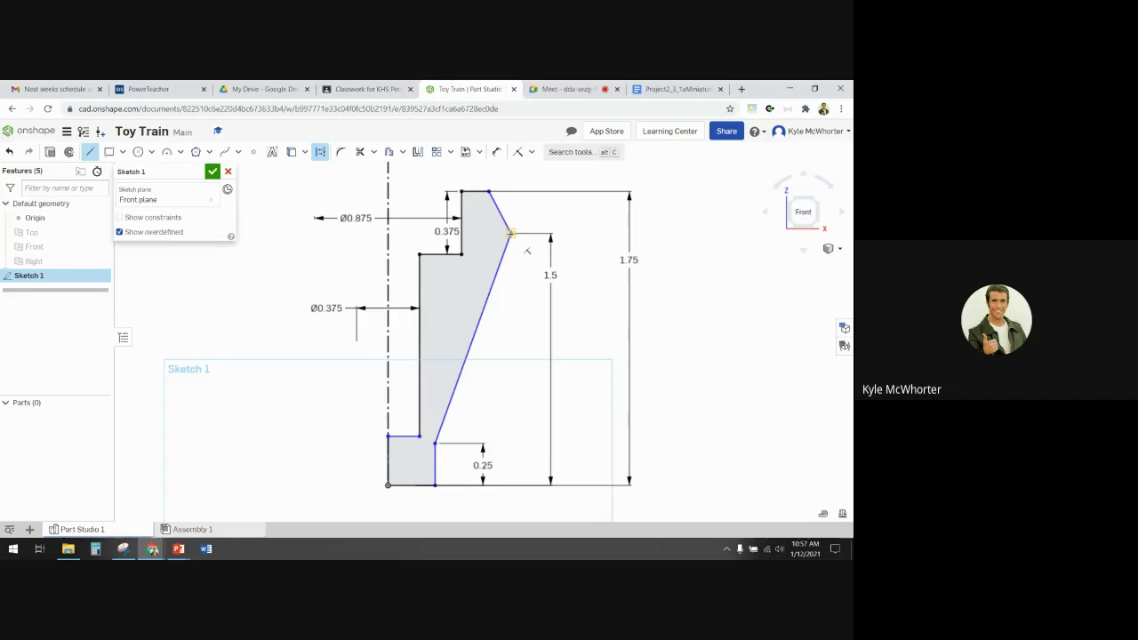
pyautogui.click(500, 211)
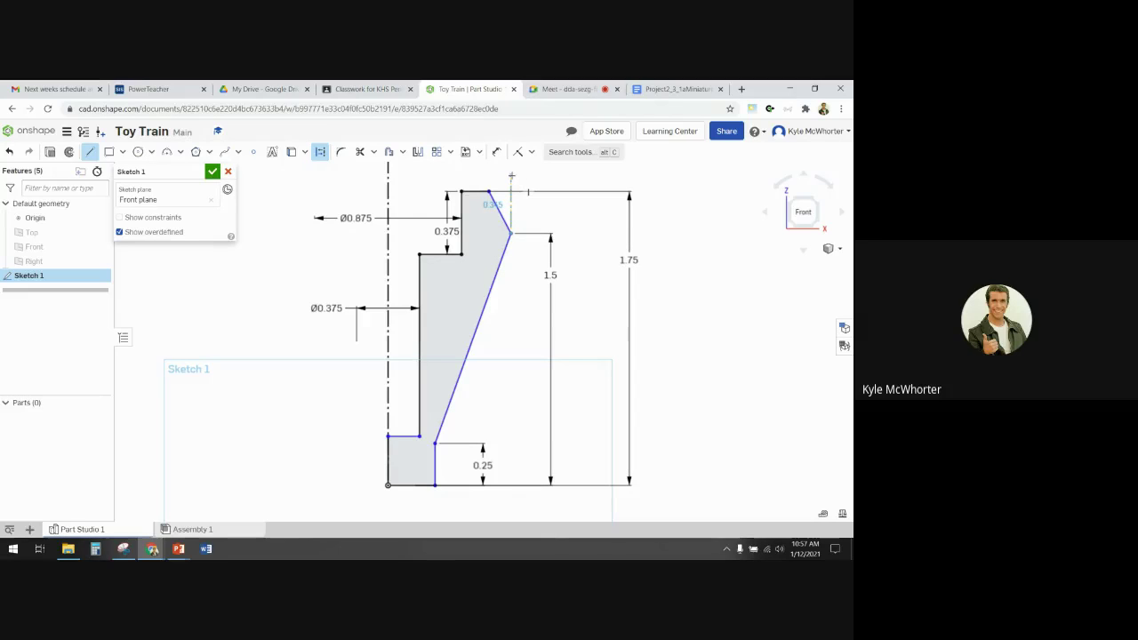
pyautogui.click(511, 176)
pyautogui.press('Escape')
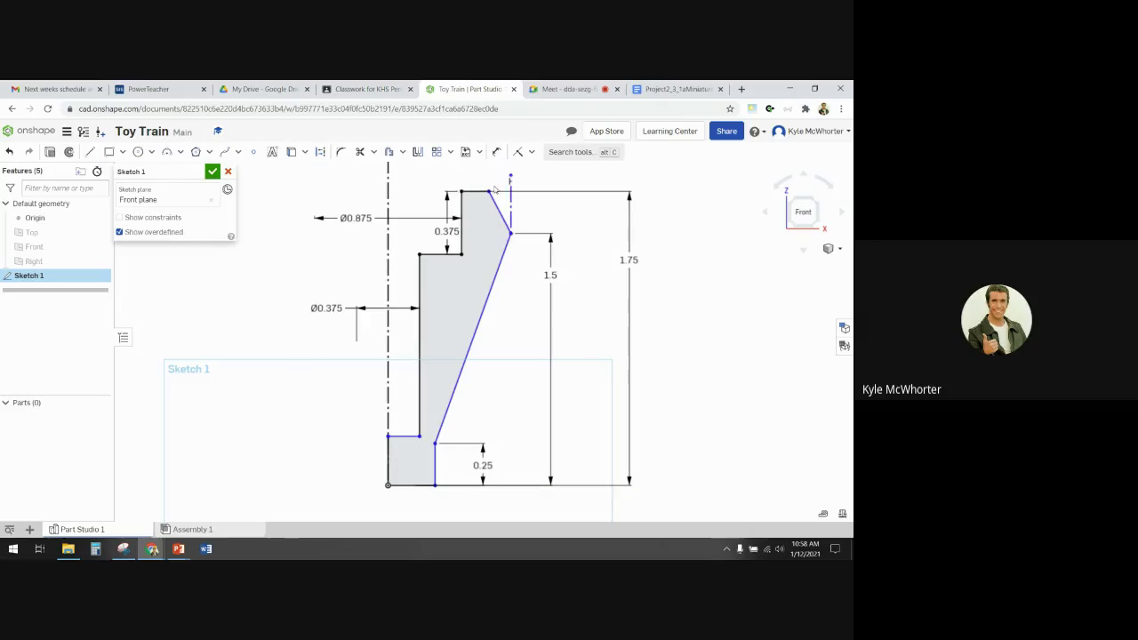
# Dimension the short slanted top edge at 15° from the vertical construction line
pyautogui.scroll(2, 493, 178)
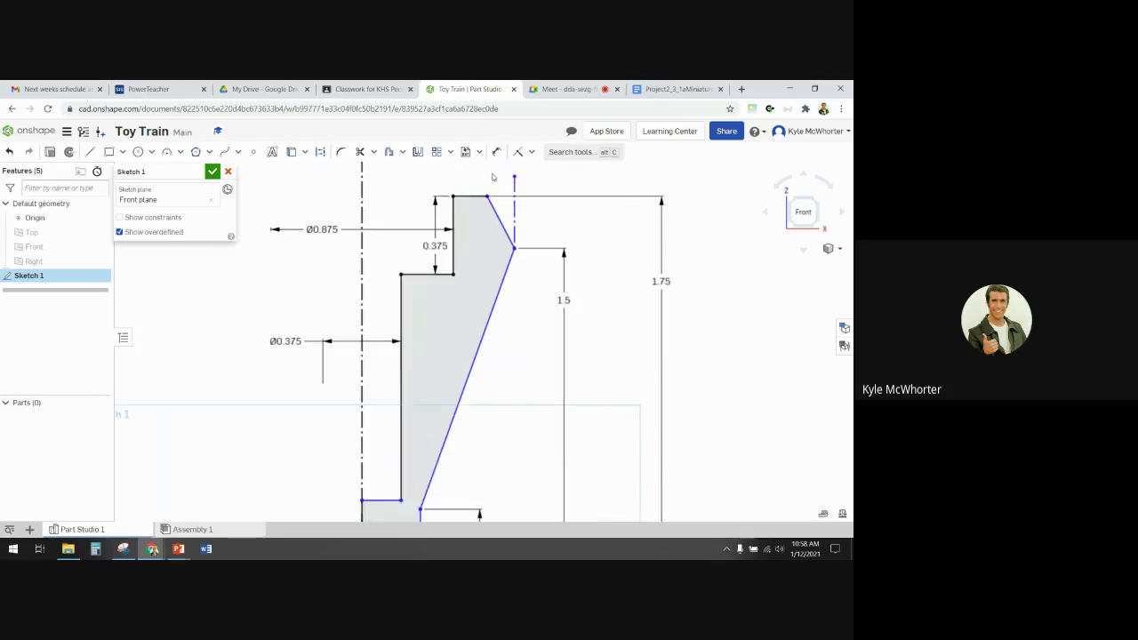
pyautogui.scroll(2, 492, 177)
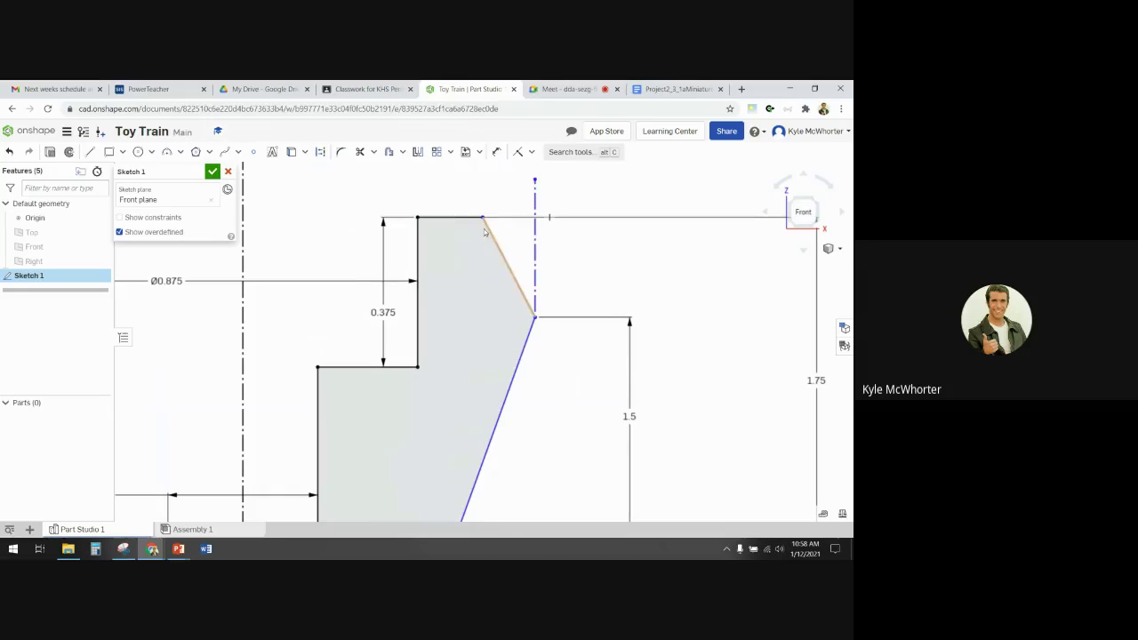
pyautogui.click(497, 153)
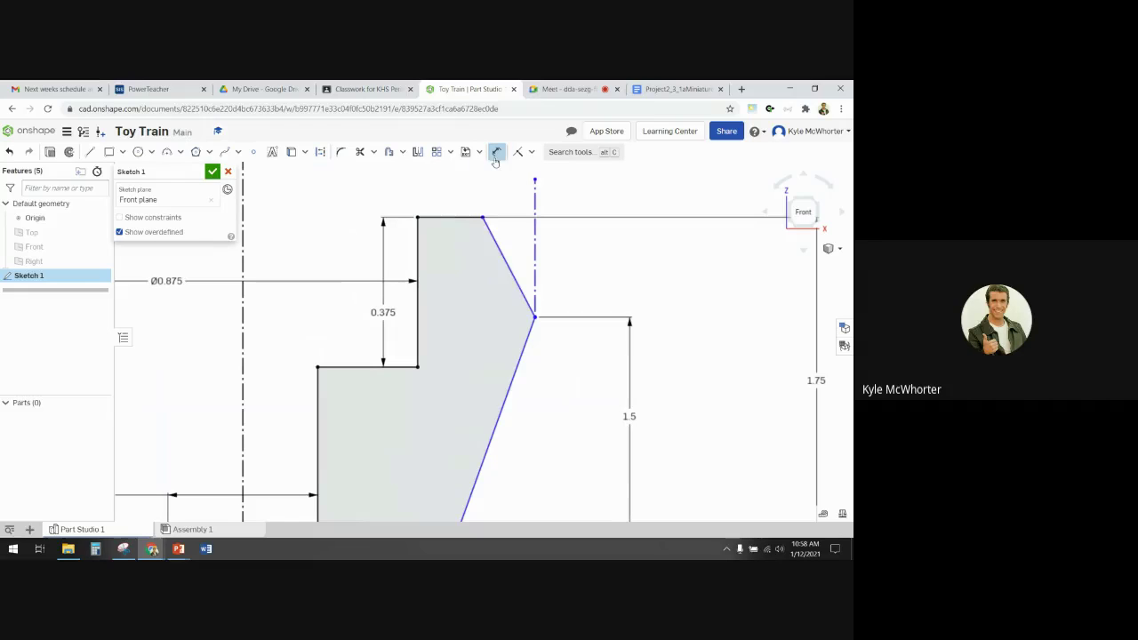
pyautogui.click(501, 256)
pyautogui.click(534, 237)
pyautogui.click(530, 187)
pyautogui.write('15')
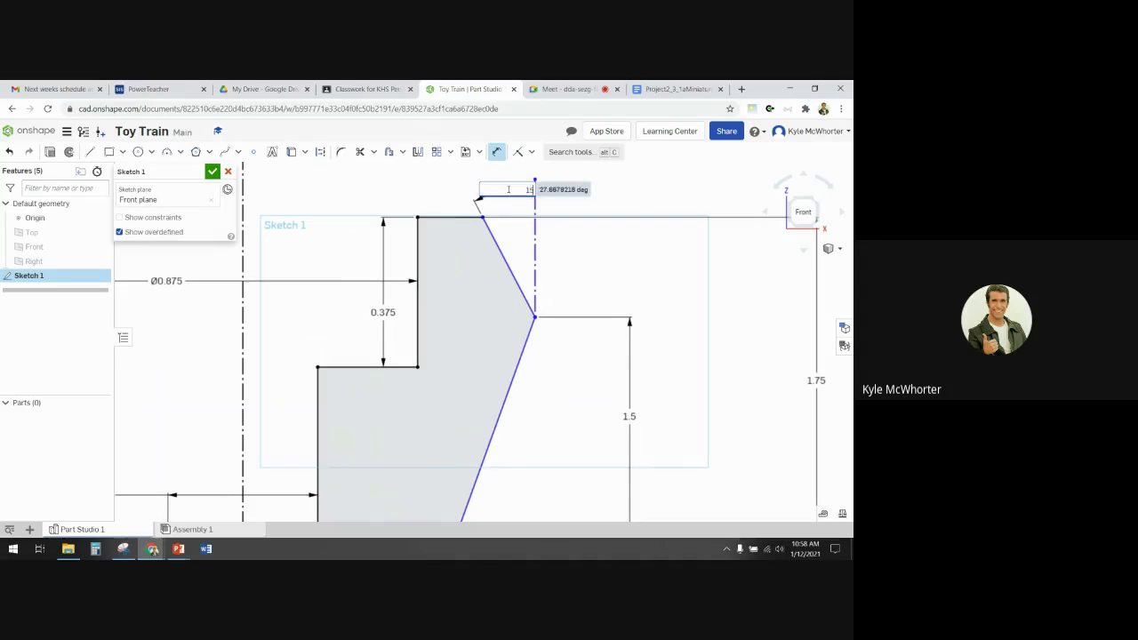
pyautogui.press('Return')
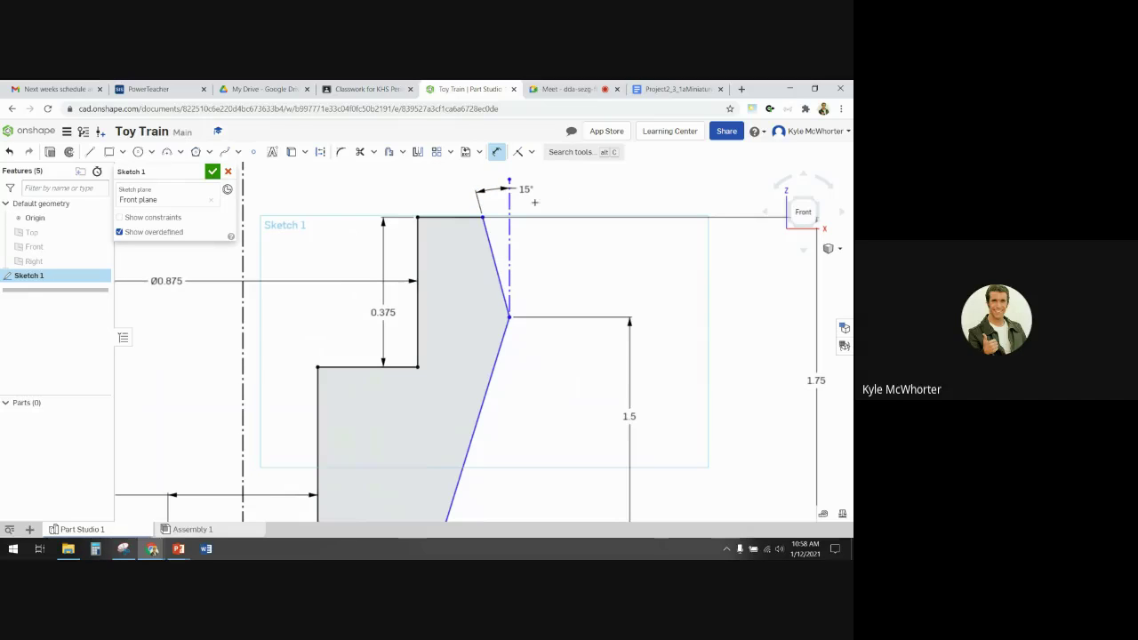
# Fit the whole sketch in view and nudge the 15° label slightly right
pyautogui.scroll(-2, 290, 300)
pyautogui.scroll(-2, 332, 294)
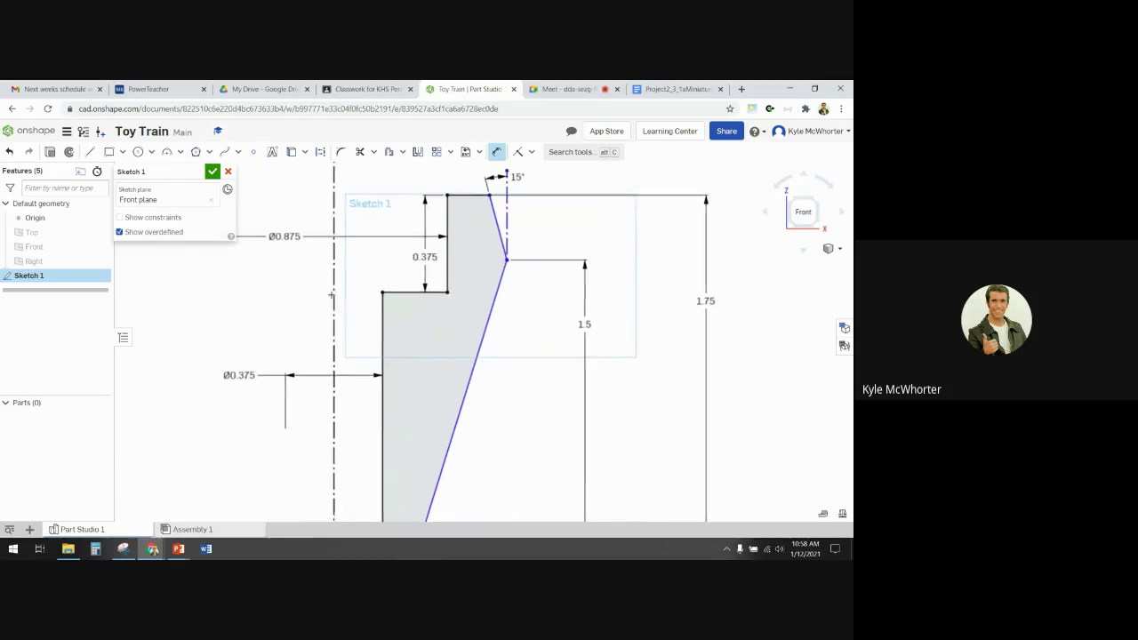
pyautogui.scroll(-1, 330, 296)
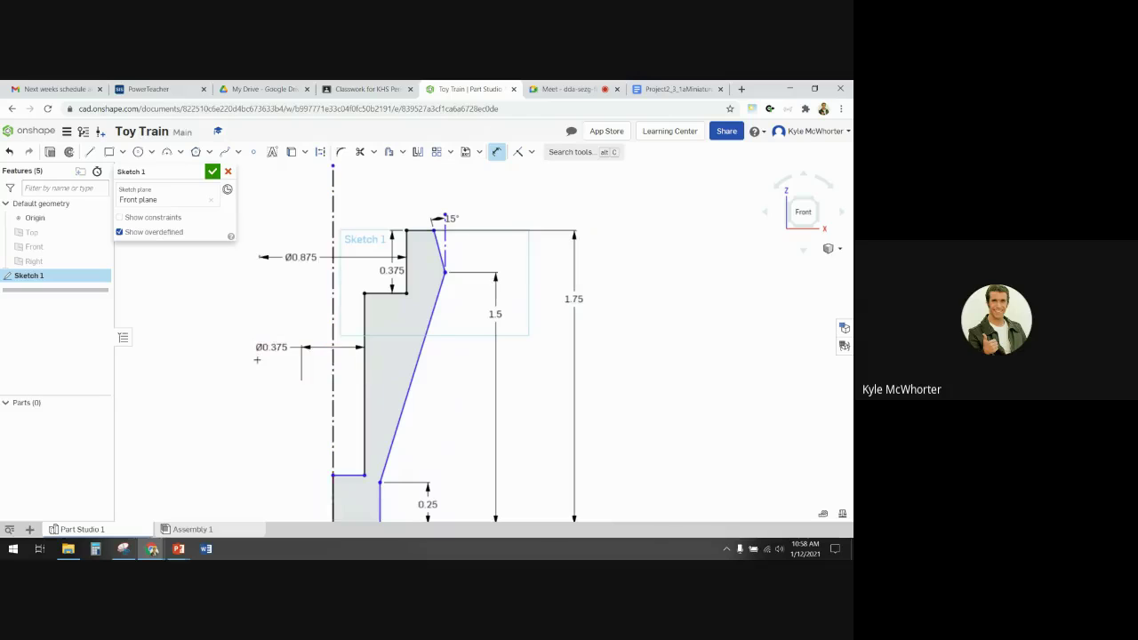
pyautogui.scroll(-1, 257, 360)
pyautogui.scroll(-1, 243, 379)
pyautogui.press('f')
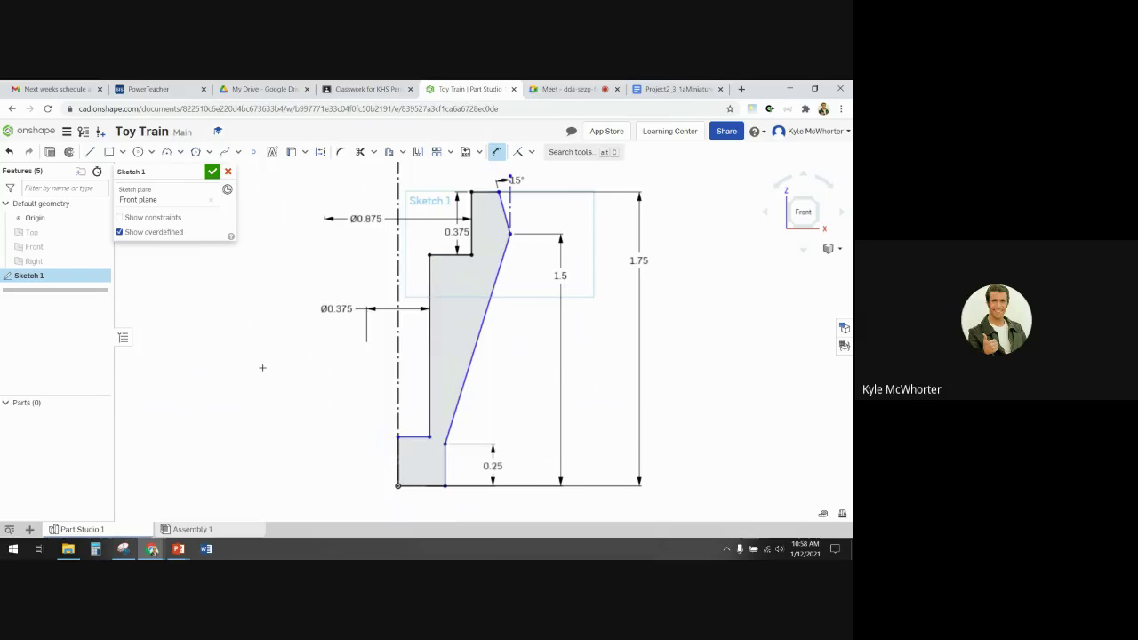
pyautogui.moveTo(518, 180)
pyautogui.mouseDown()
pyautogui.moveTo(534, 176)
pyautogui.moveTo(530, 189)
pyautogui.mouseUp()
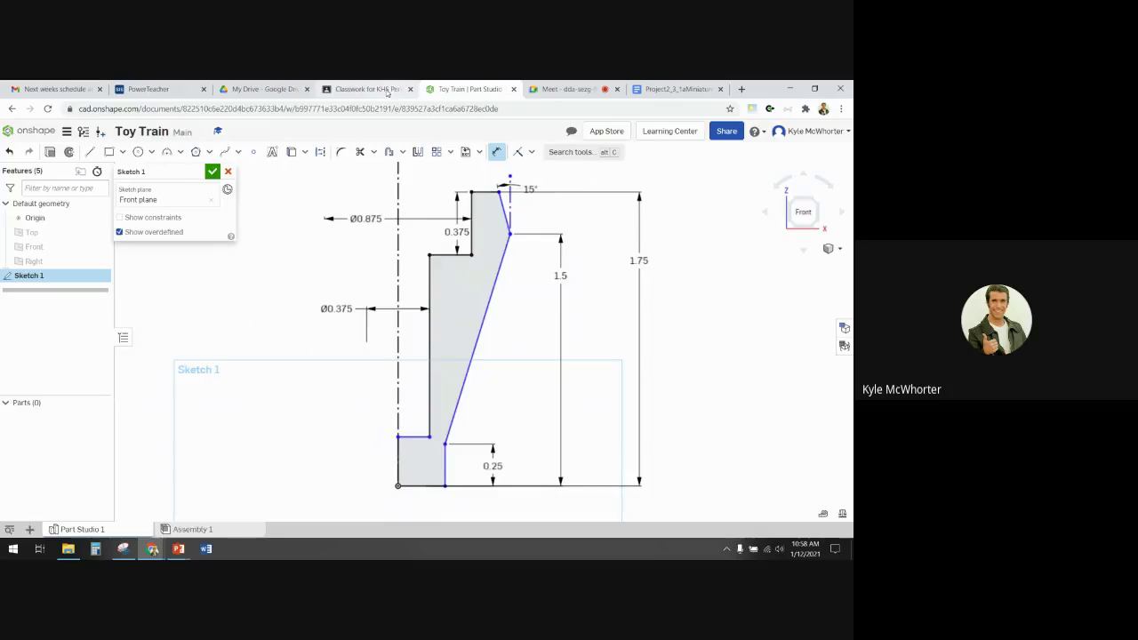
pyautogui.click(384, 89)
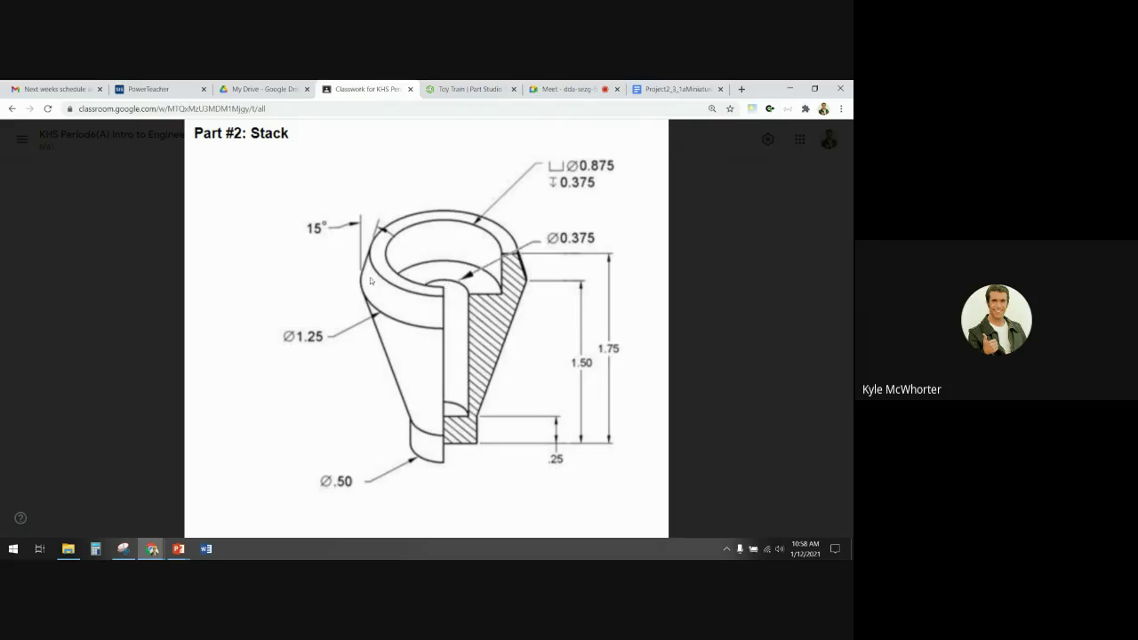
# Add a Ø1.25 outer top diameter about the centerline and move it above the profile
pyautogui.click(478, 90)
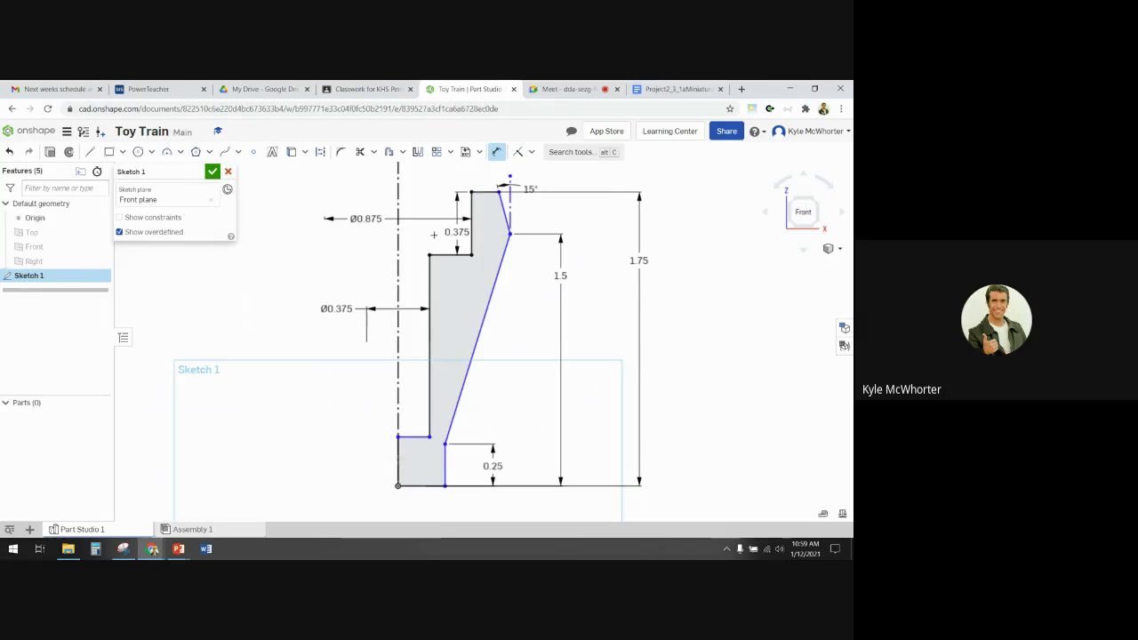
pyautogui.click(397, 239)
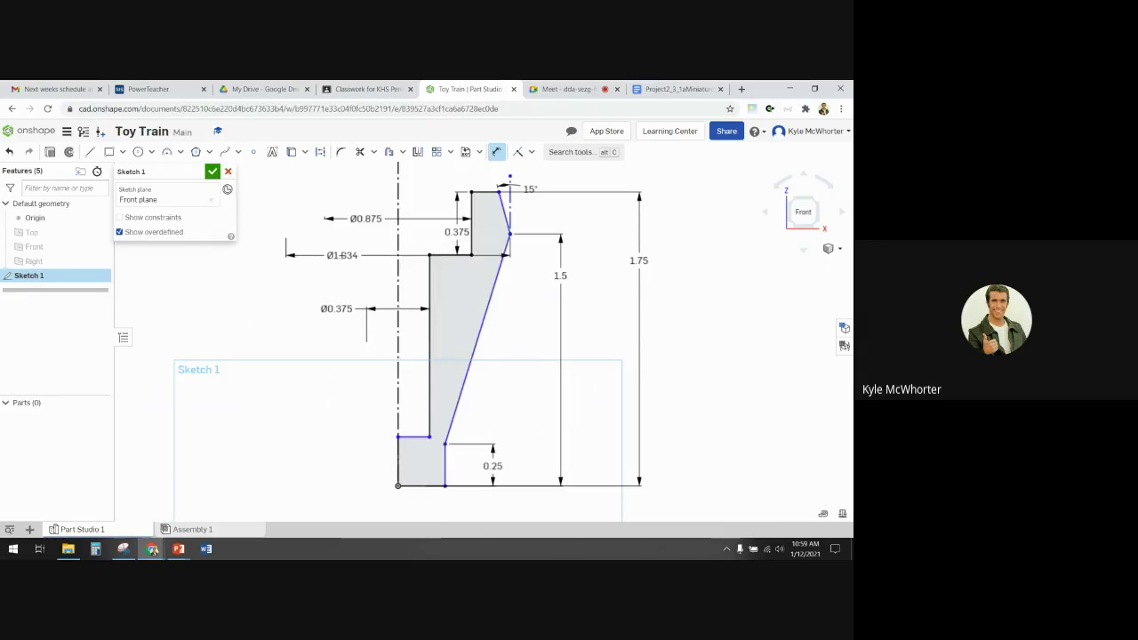
pyautogui.click(340, 255)
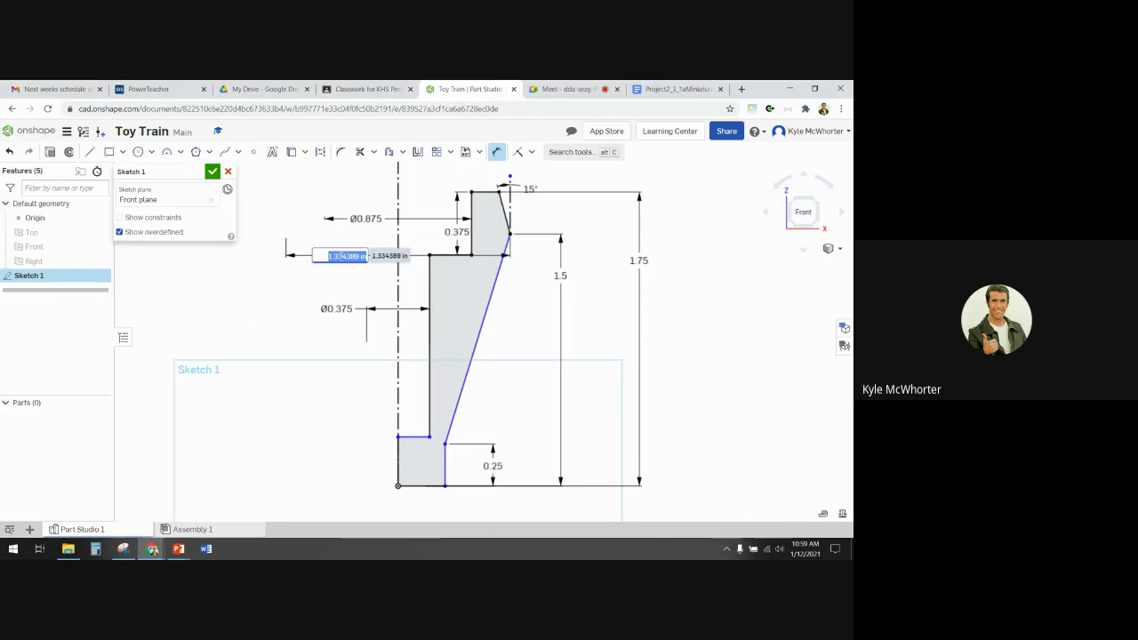
pyautogui.write('1.25')
pyautogui.press('Return')
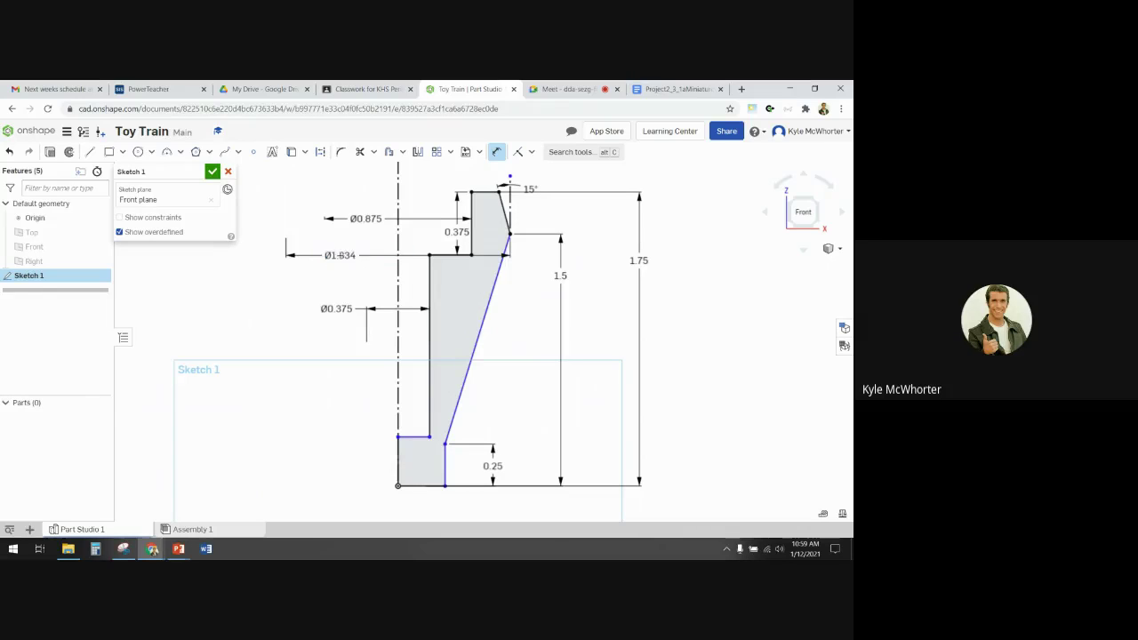
pyautogui.moveTo(349, 257); pyautogui.dragTo(362, 170)
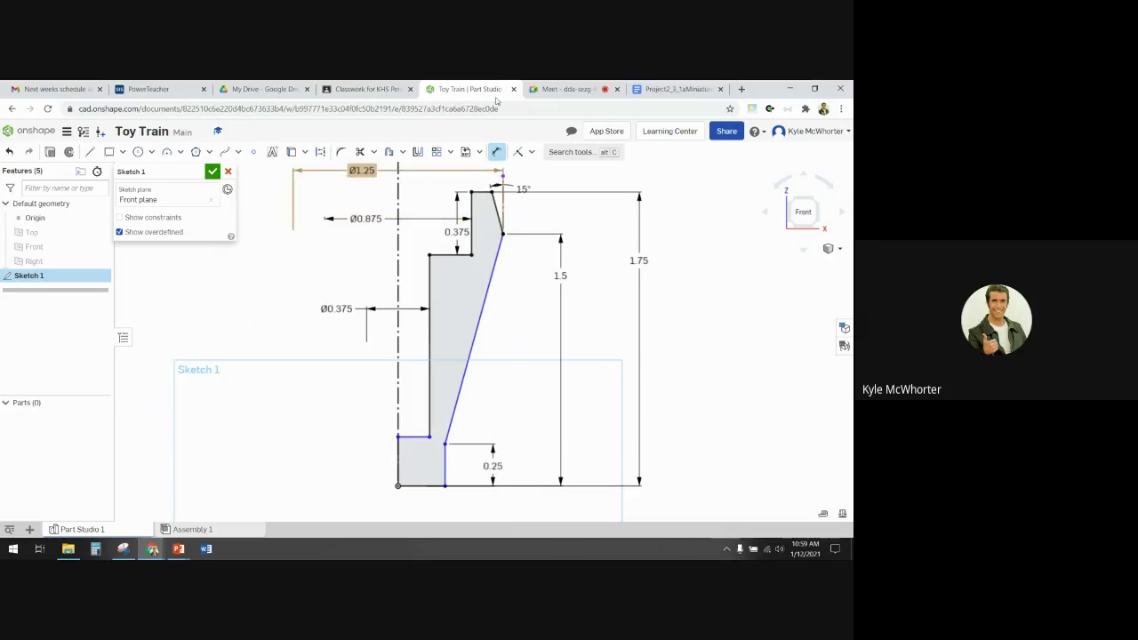
pyautogui.click(368, 89)
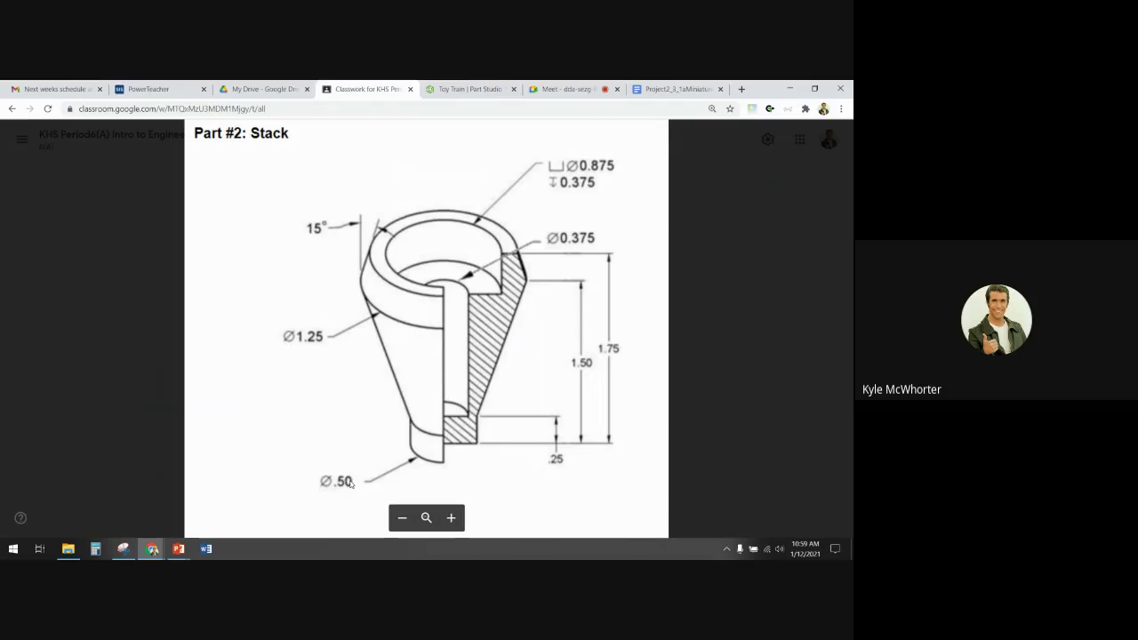
pyautogui.click(486, 89)
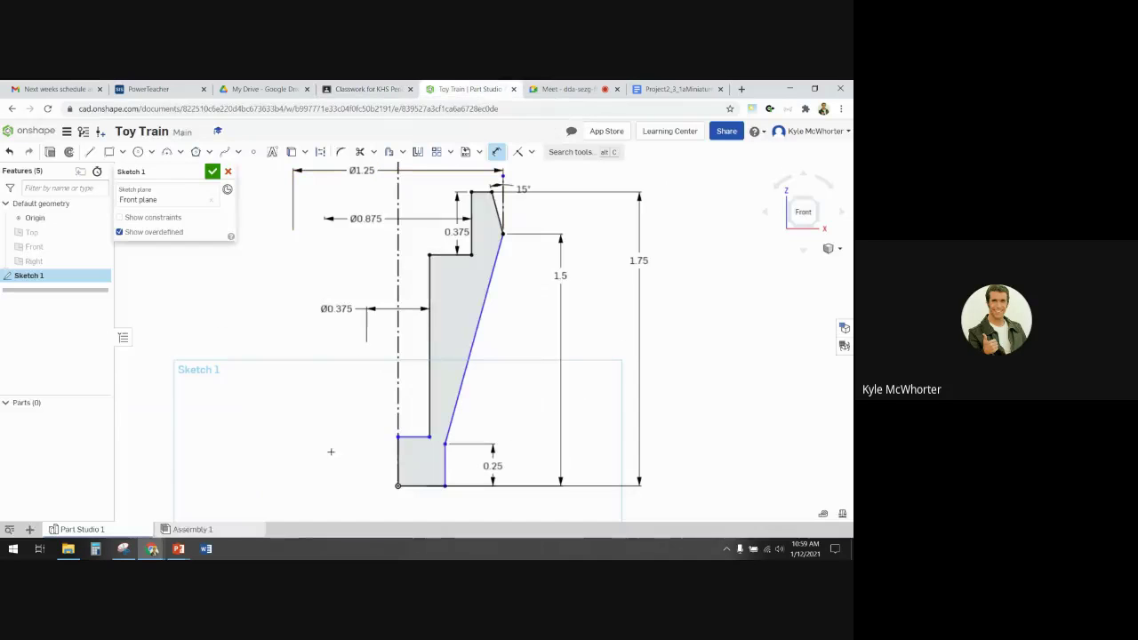
# Dimension the bottom edge as a Ø0.5 diameter and reposition the lower horizontal step
pyautogui.click(445, 469)
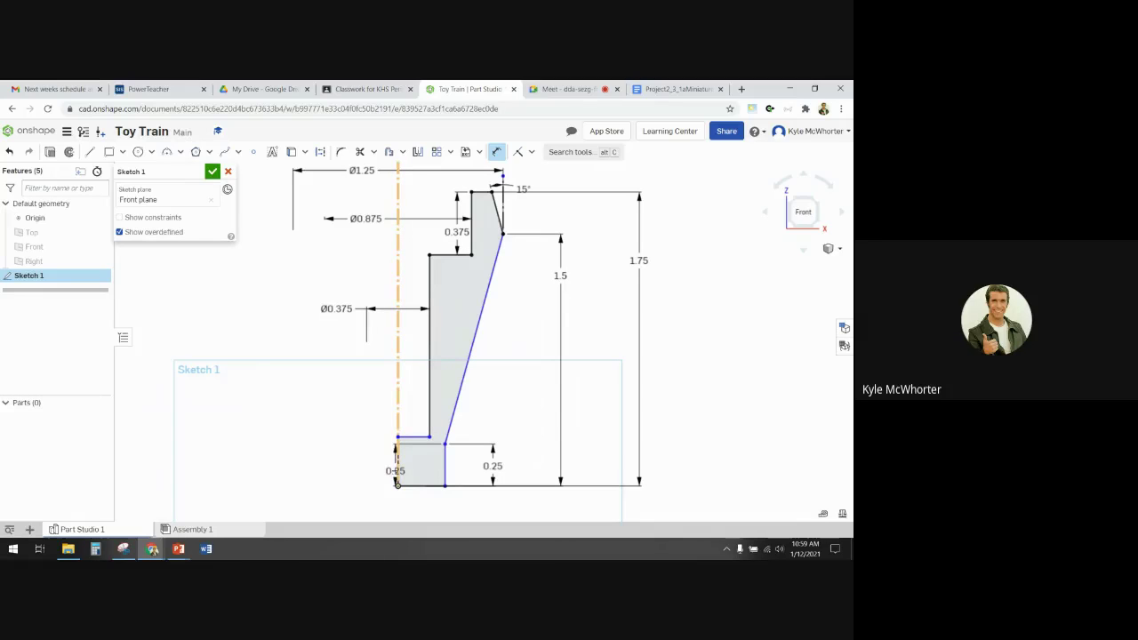
pyautogui.click(397, 416)
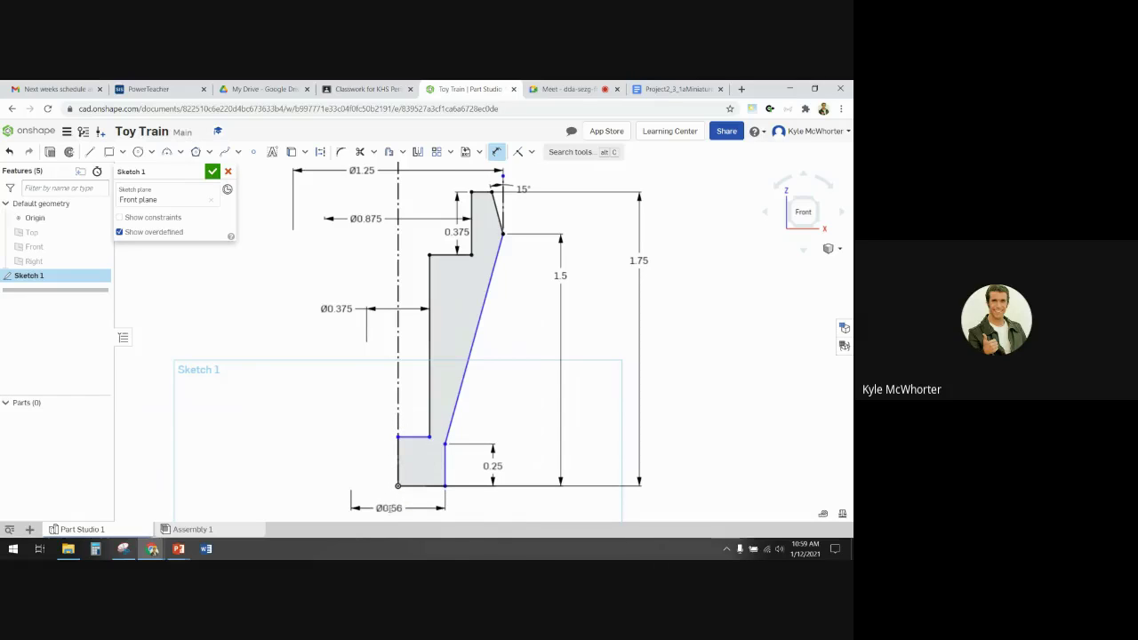
pyautogui.click(388, 509)
pyautogui.write('0.5')
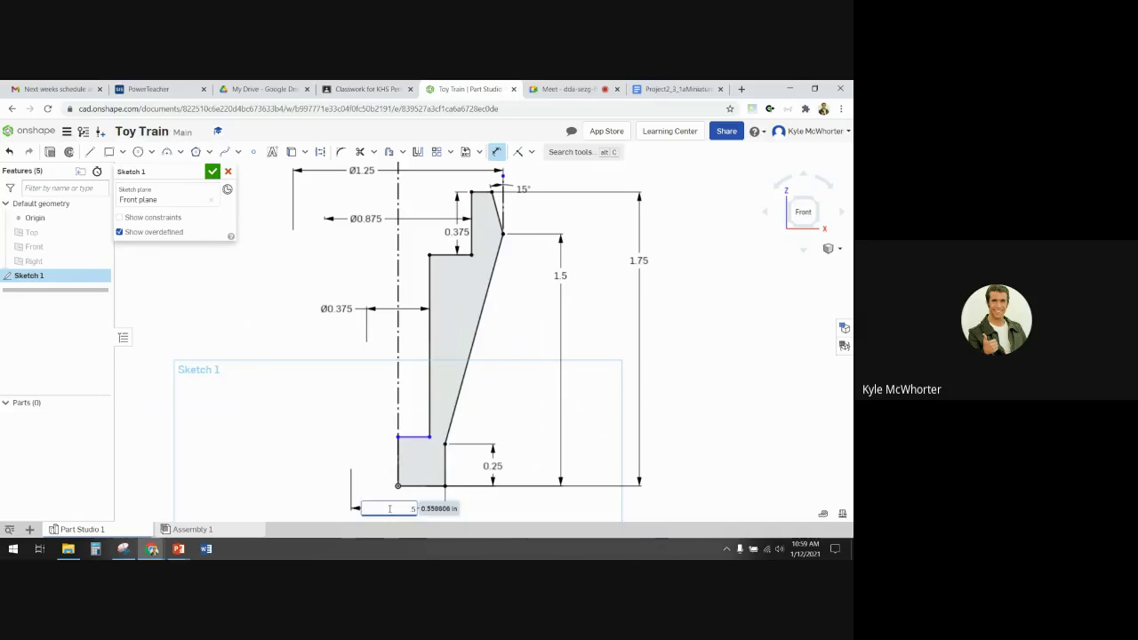
pyautogui.press('Return')
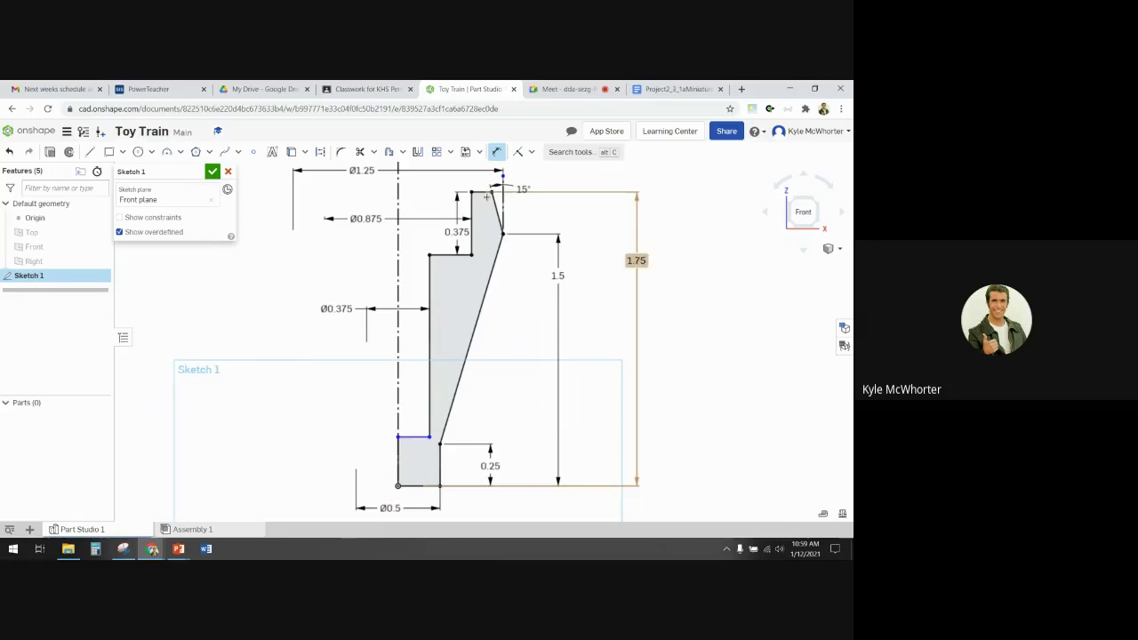
pyautogui.press('Escape')
pyautogui.moveTo(414, 437)
pyautogui.mouseDown()
pyautogui.moveTo(410, 465)
pyautogui.moveTo(422, 281)
pyautogui.moveTo(413, 445)
pyautogui.mouseUp()
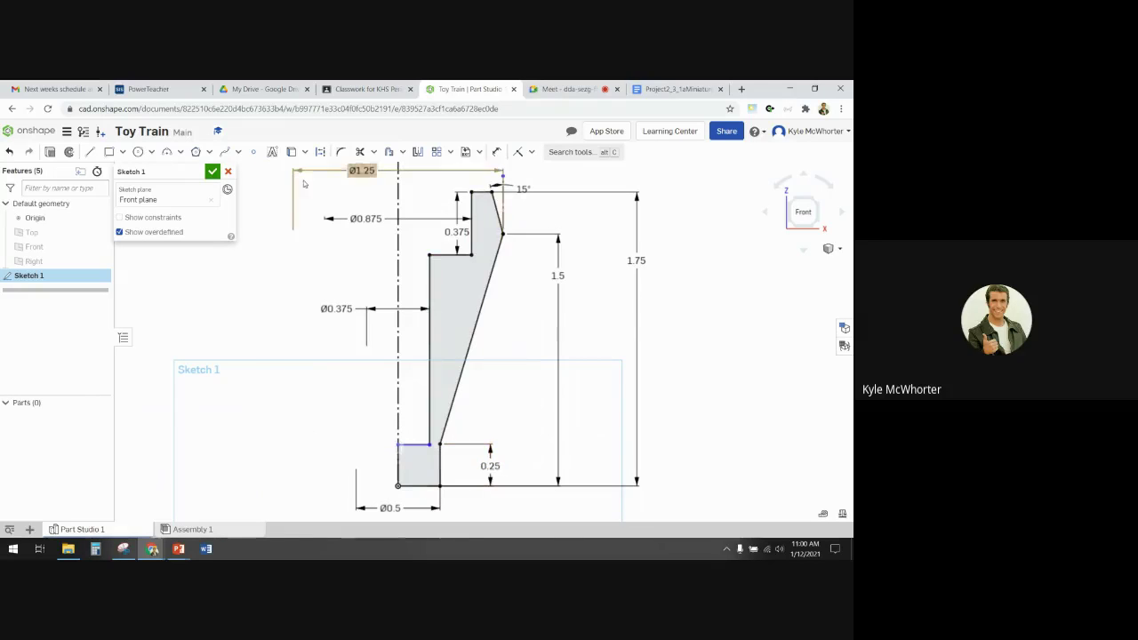
# Set the bottom step height to 0.25 and finish Sketch 1
pyautogui.click(496, 151)
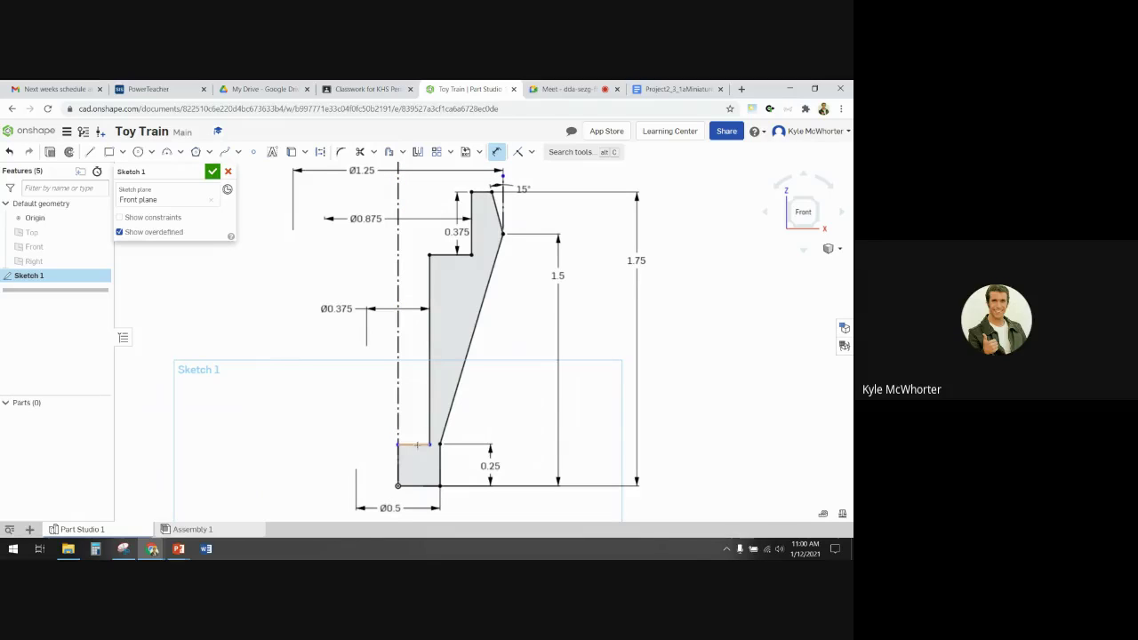
pyautogui.click(414, 445)
pyautogui.click(411, 484)
pyautogui.click(383, 467)
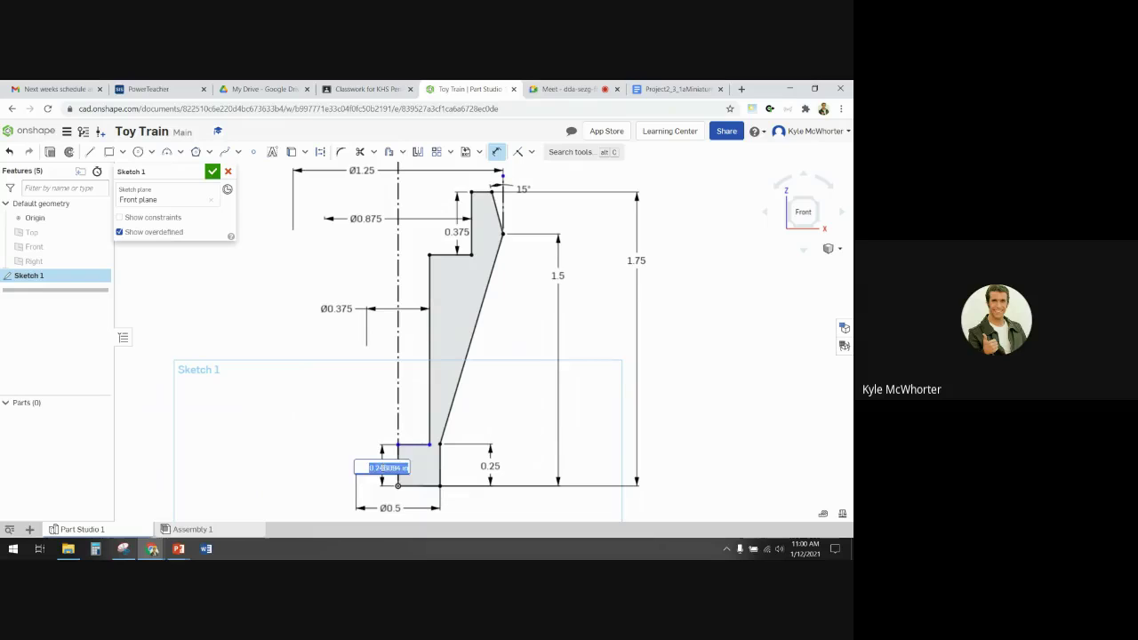
pyautogui.press('BackSpace')
pyautogui.write('.25')
pyautogui.press('Return')
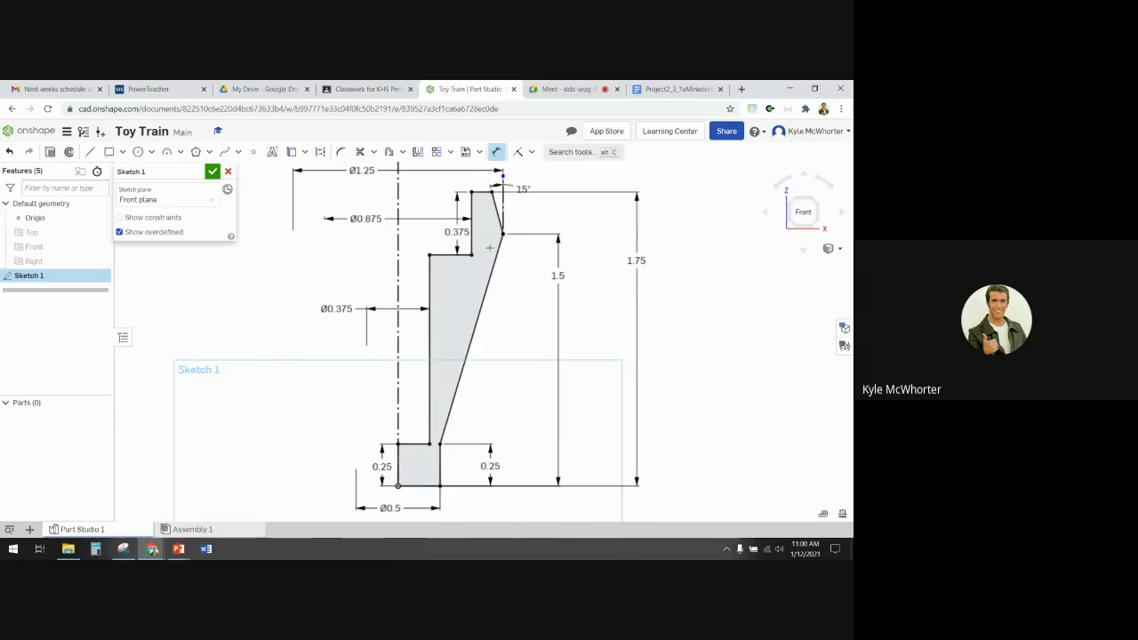
pyautogui.click(368, 91)
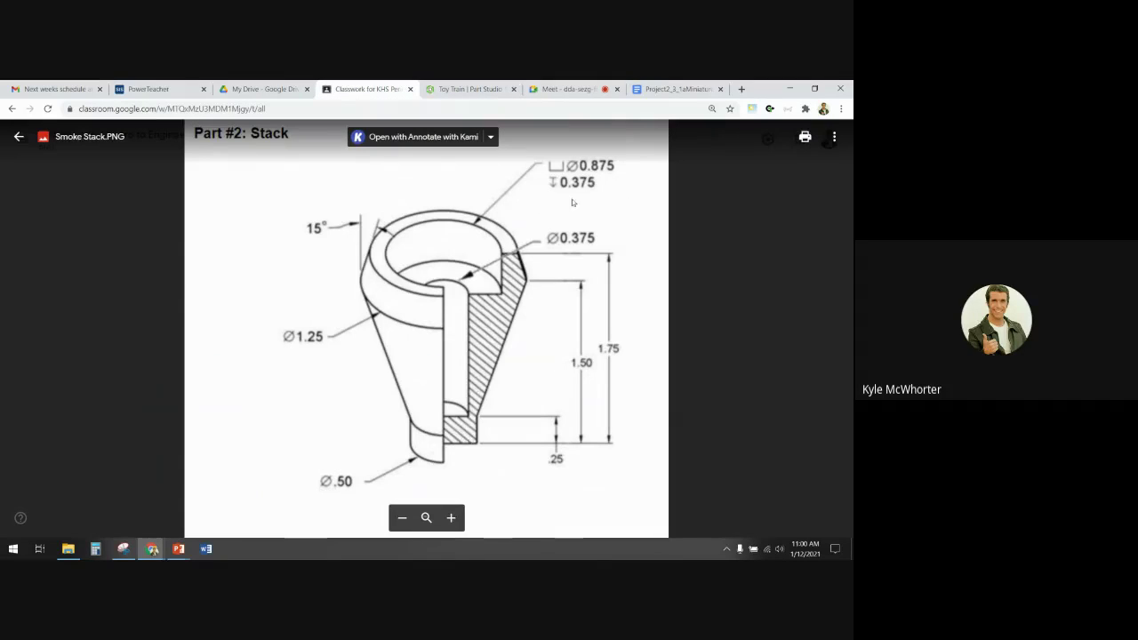
pyautogui.click(462, 89)
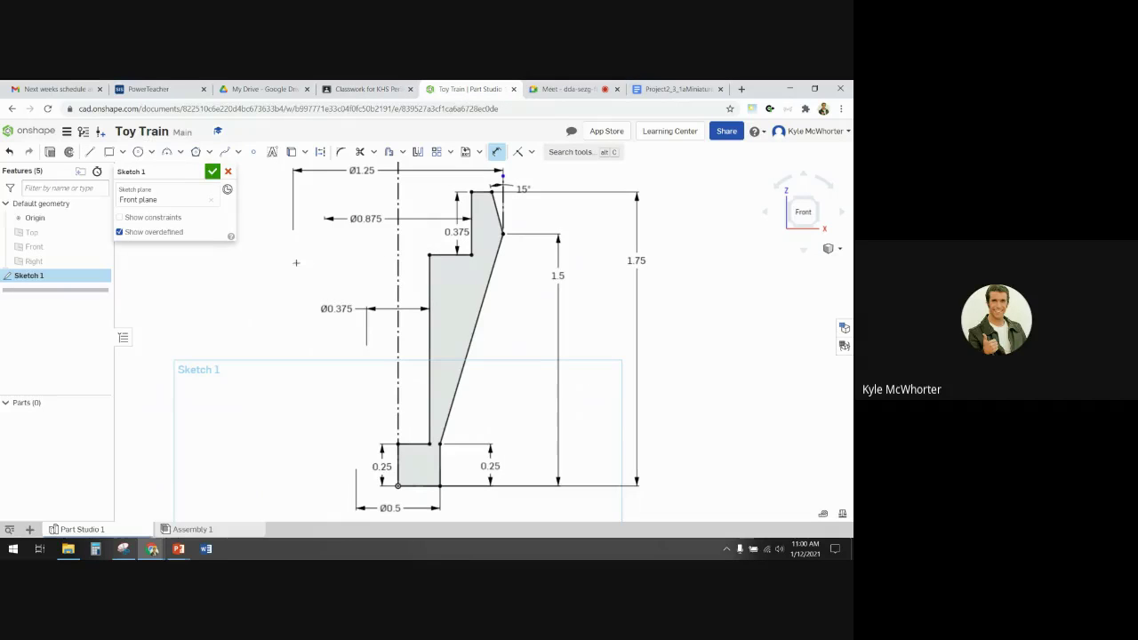
pyautogui.click(212, 173)
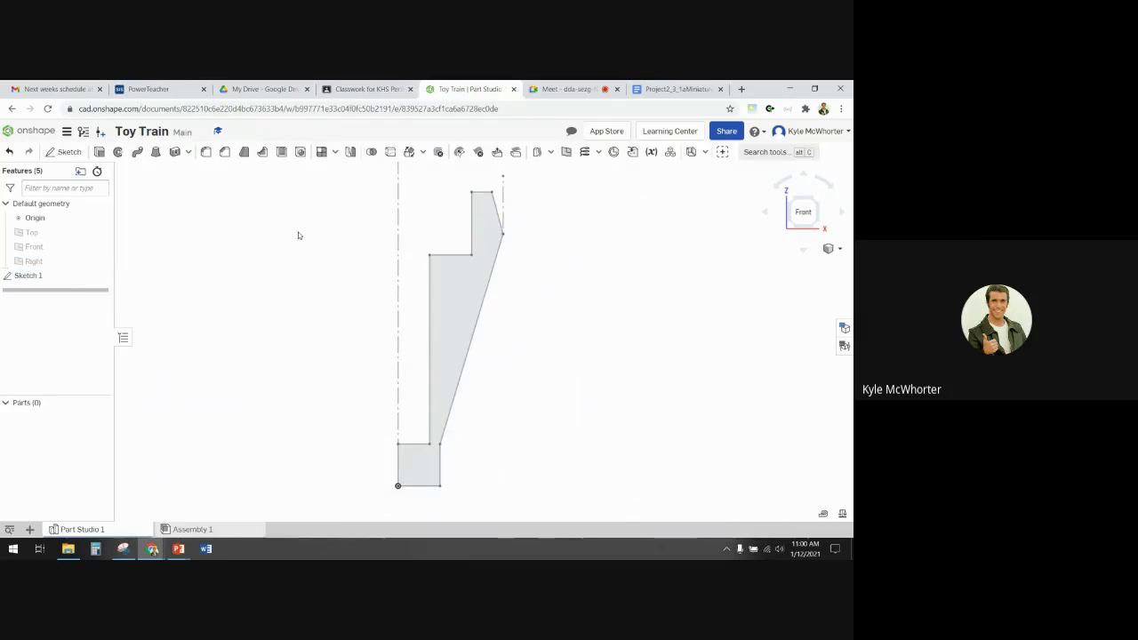
# Revolve the sketch region a full turn about the dashed centerline to create Part 1
pyautogui.moveTo(304, 243)
pyautogui.mouseDown(button='right')
pyautogui.moveTo(312, 256)
pyautogui.moveTo(273, 252)
pyautogui.mouseUp(button='right')
pyautogui.moveTo(327, 245); pyautogui.dragTo(331, 274, button='middle')
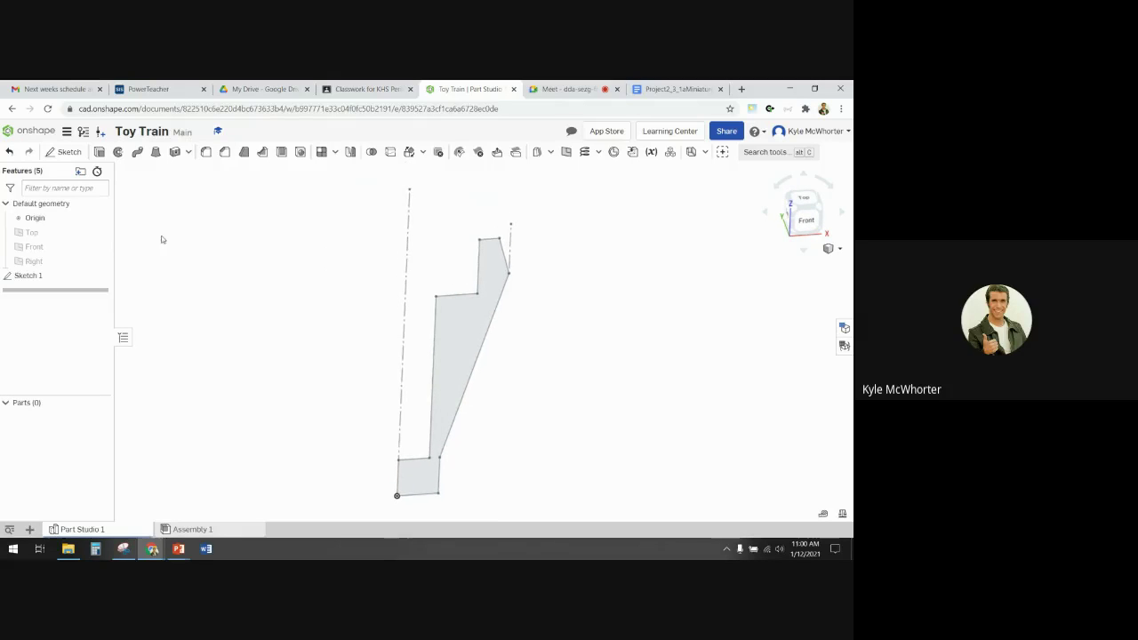
pyautogui.click(118, 153)
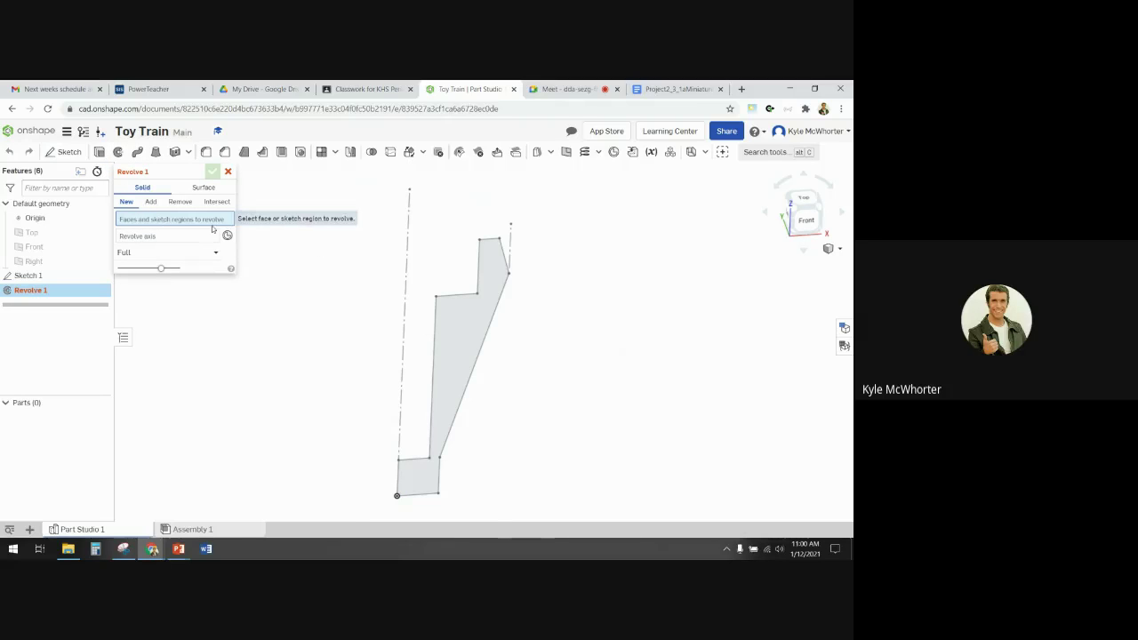
pyautogui.click(474, 323)
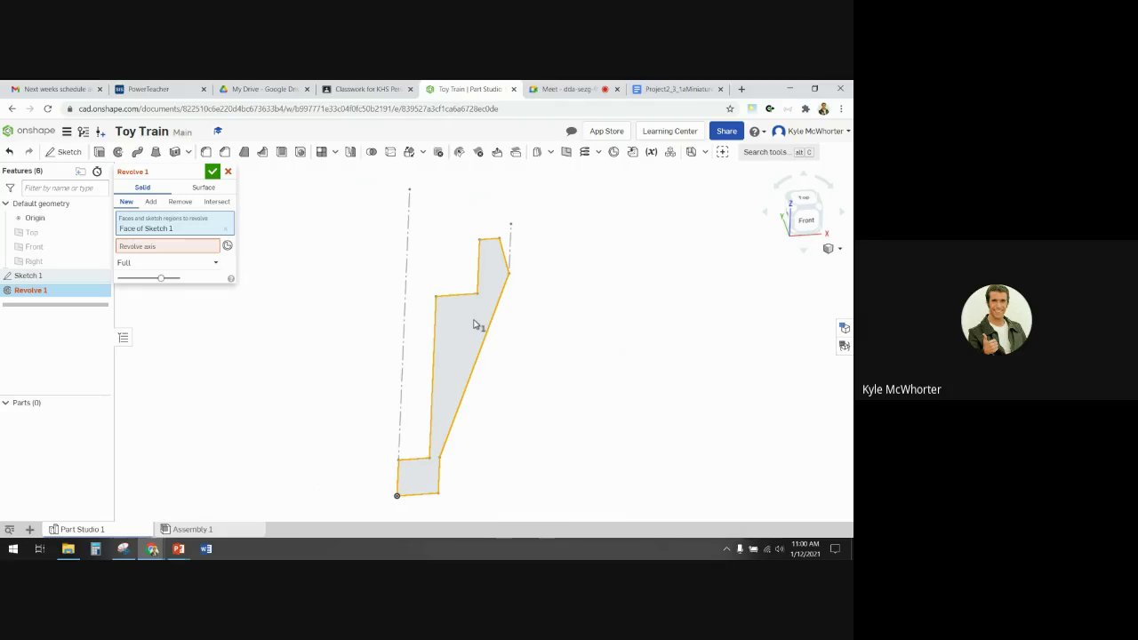
pyautogui.click(177, 242)
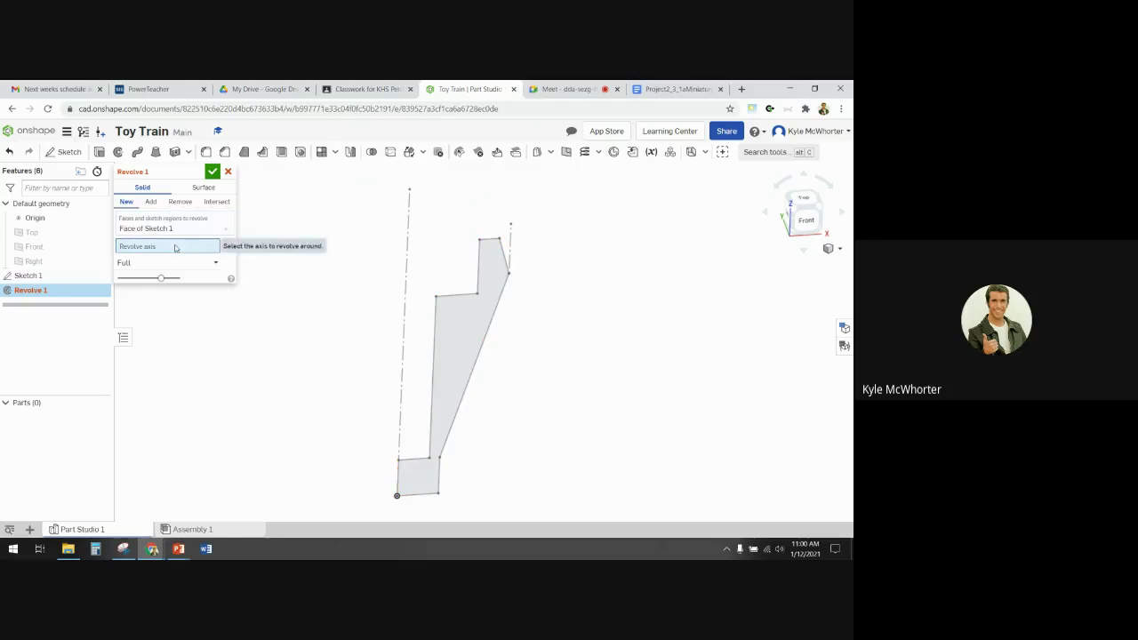
pyautogui.click(408, 233)
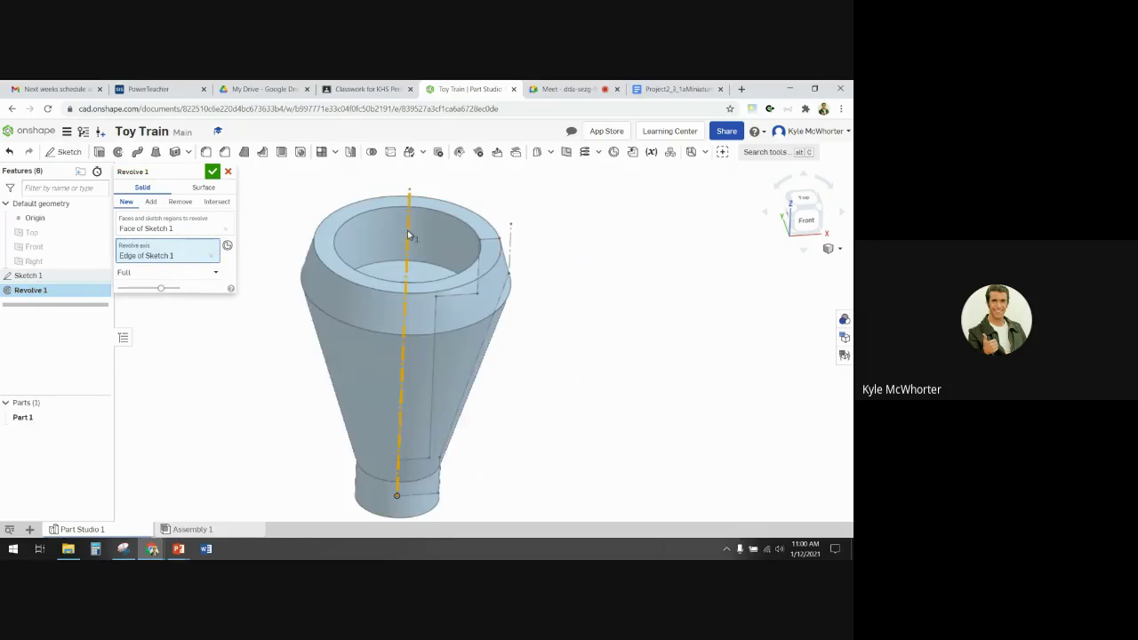
pyautogui.click(213, 172)
pyautogui.hotkey('shift', '5')
pyautogui.moveTo(226, 336); pyautogui.dragTo(223, 301, button='right')
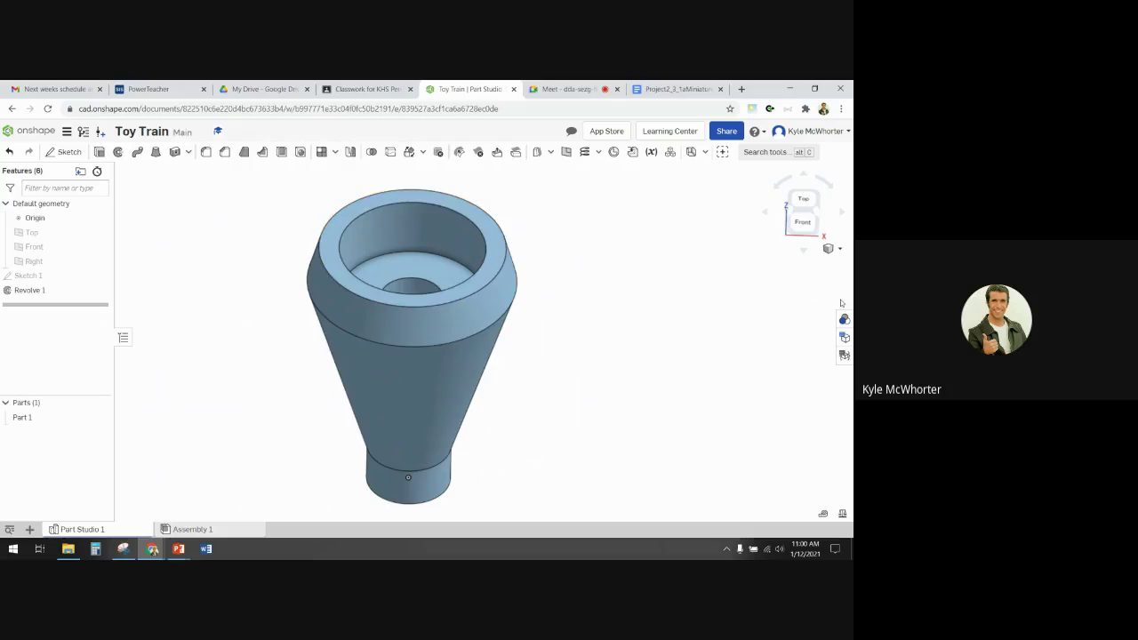
# Section Part 1 along the Front plane, inspecting the cut from front and isometric views
pyautogui.click(829, 248)
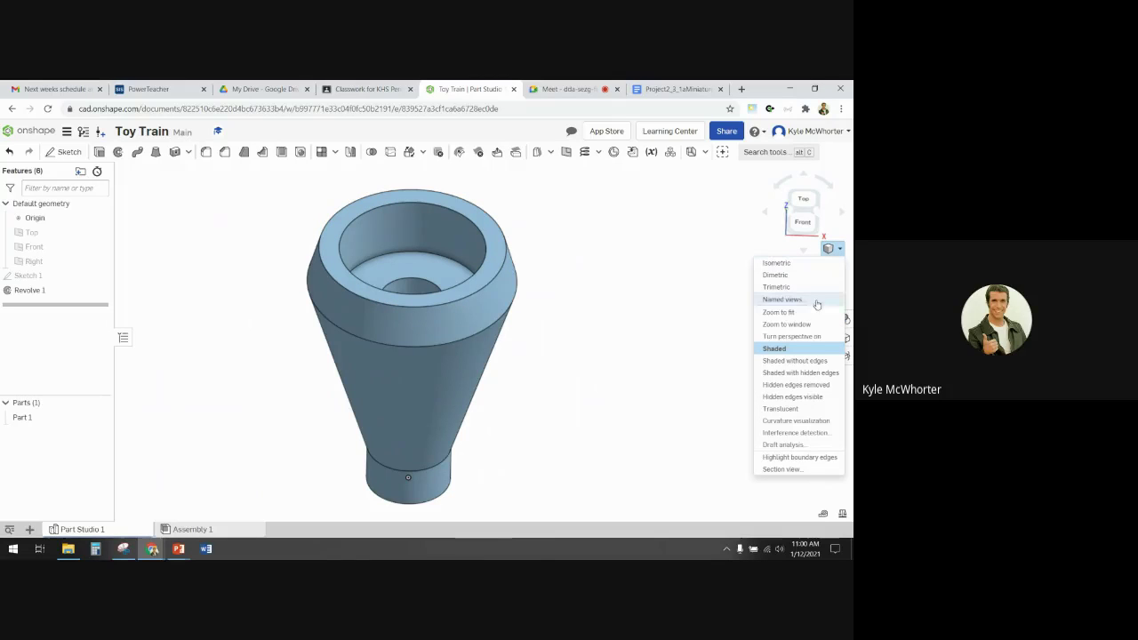
pyautogui.click(781, 470)
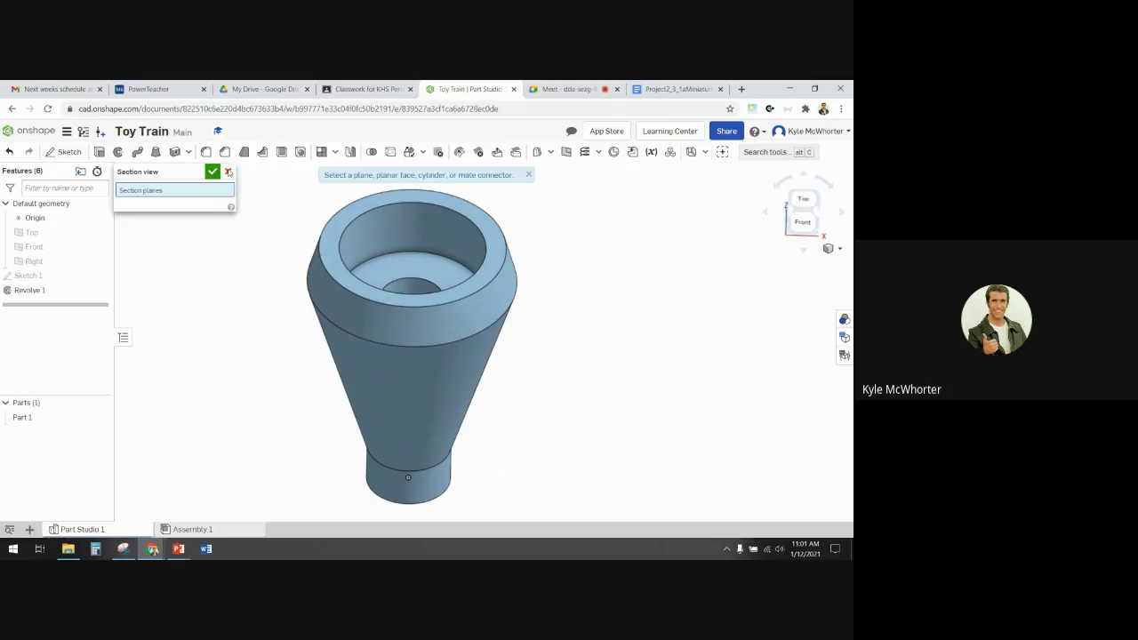
pyautogui.click(49, 248)
pyautogui.moveTo(298, 360); pyautogui.dragTo(267, 376, button='right')
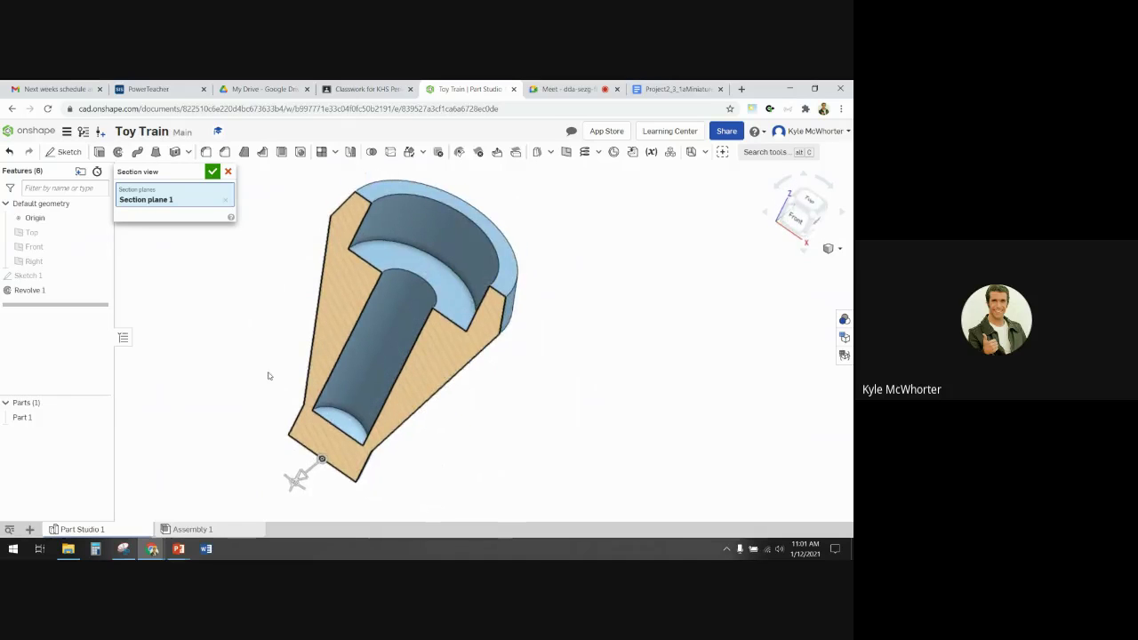
pyautogui.moveTo(468, 394); pyautogui.dragTo(475, 390, button='right')
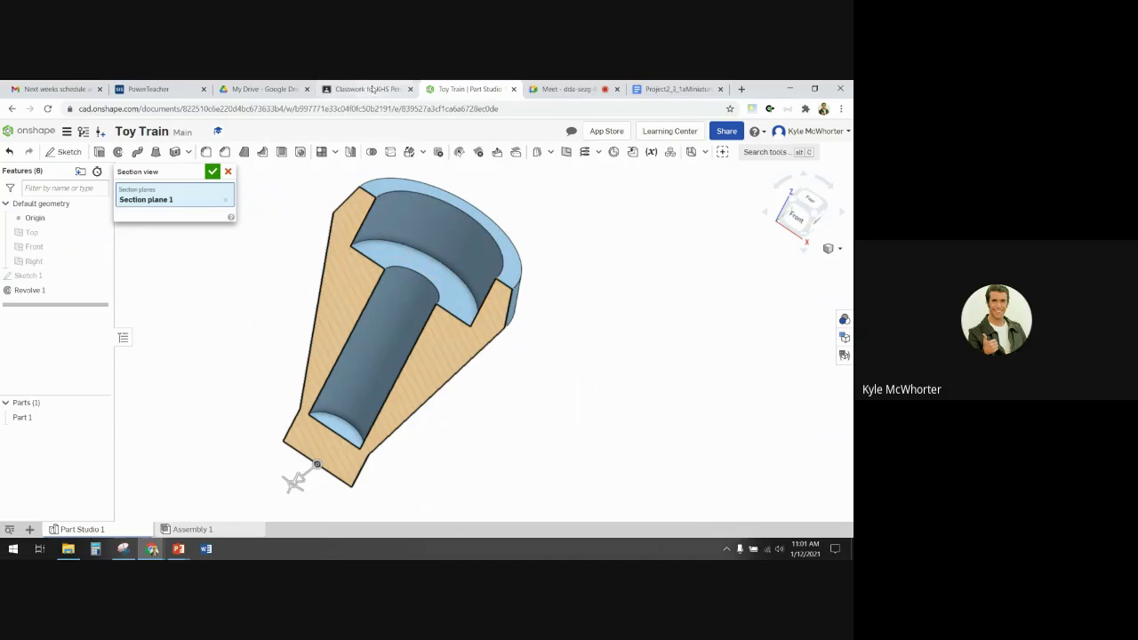
pyautogui.click(796, 214)
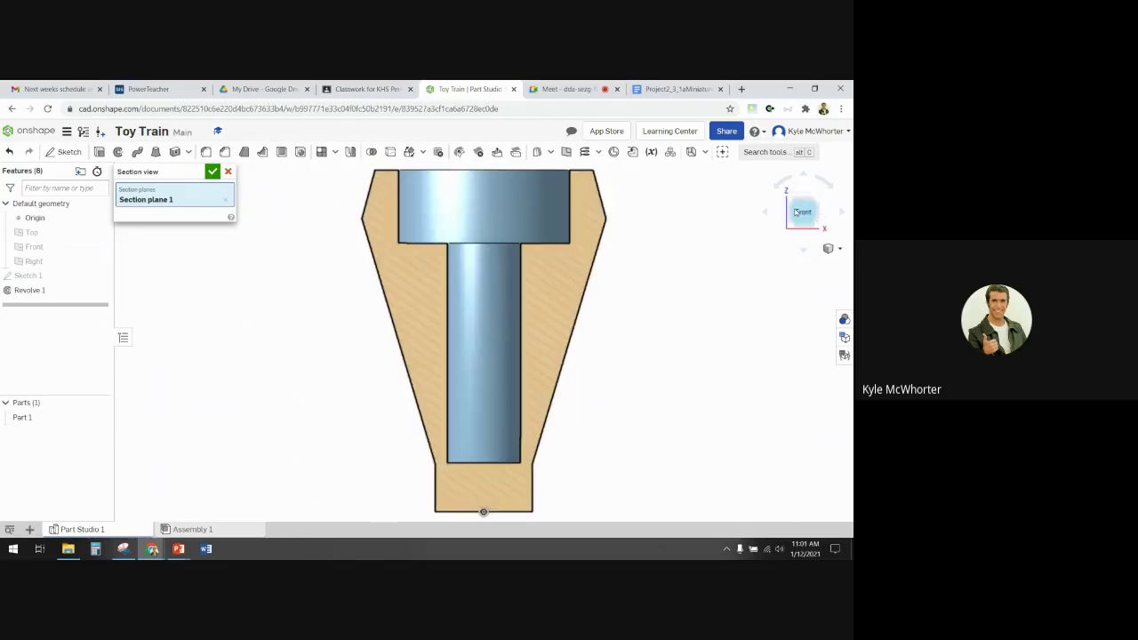
pyautogui.click(790, 203)
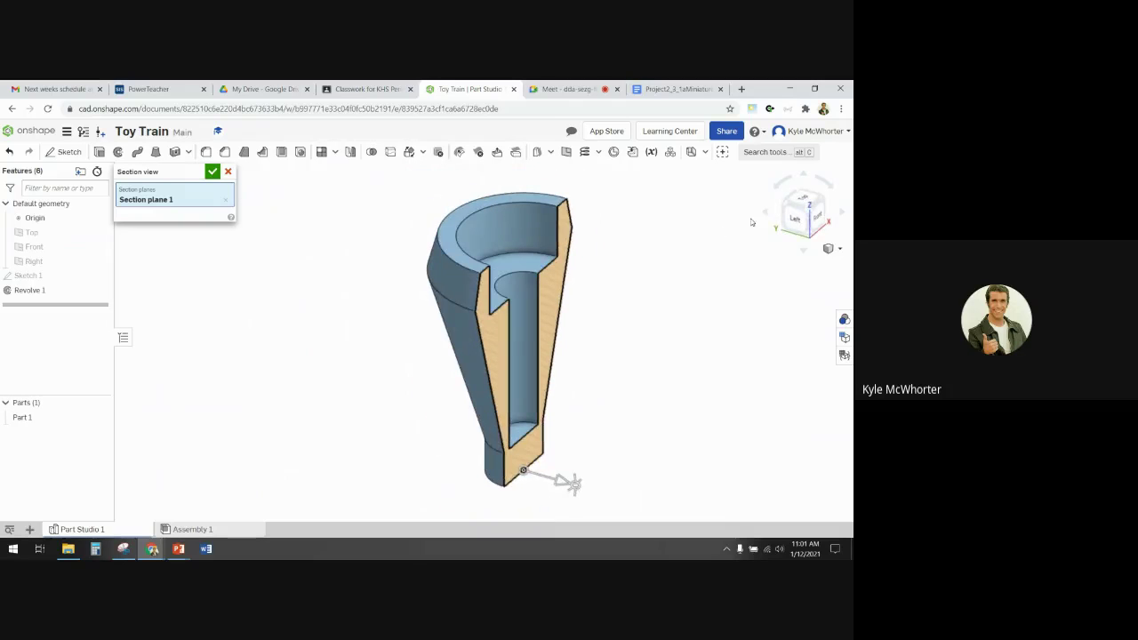
pyautogui.click(822, 201)
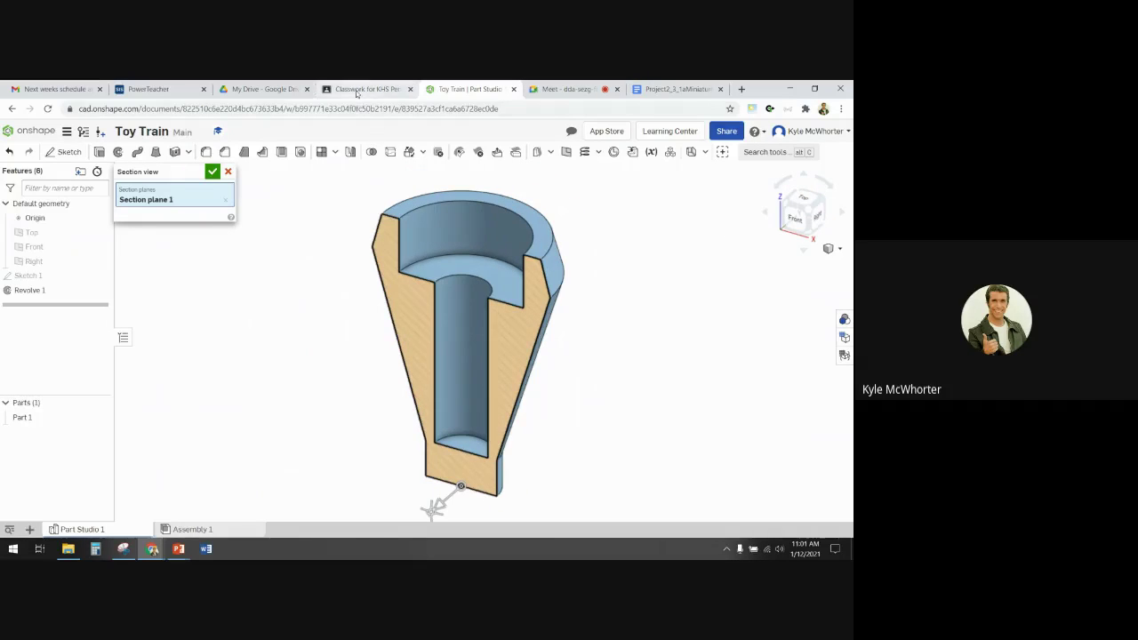
pyautogui.click(357, 90)
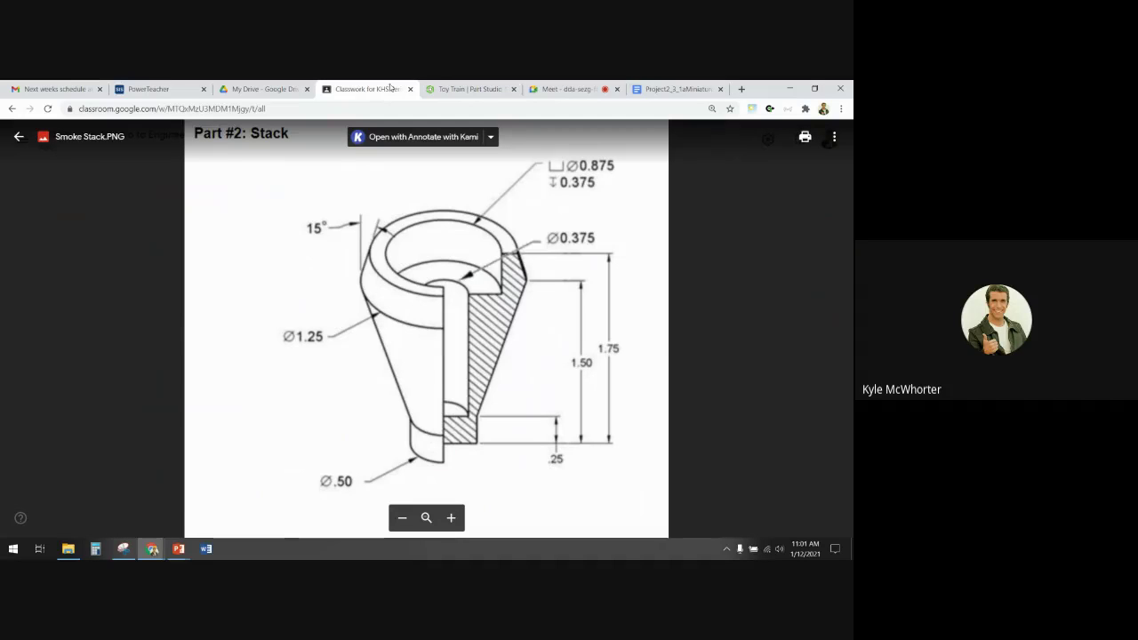
pyautogui.click(455, 89)
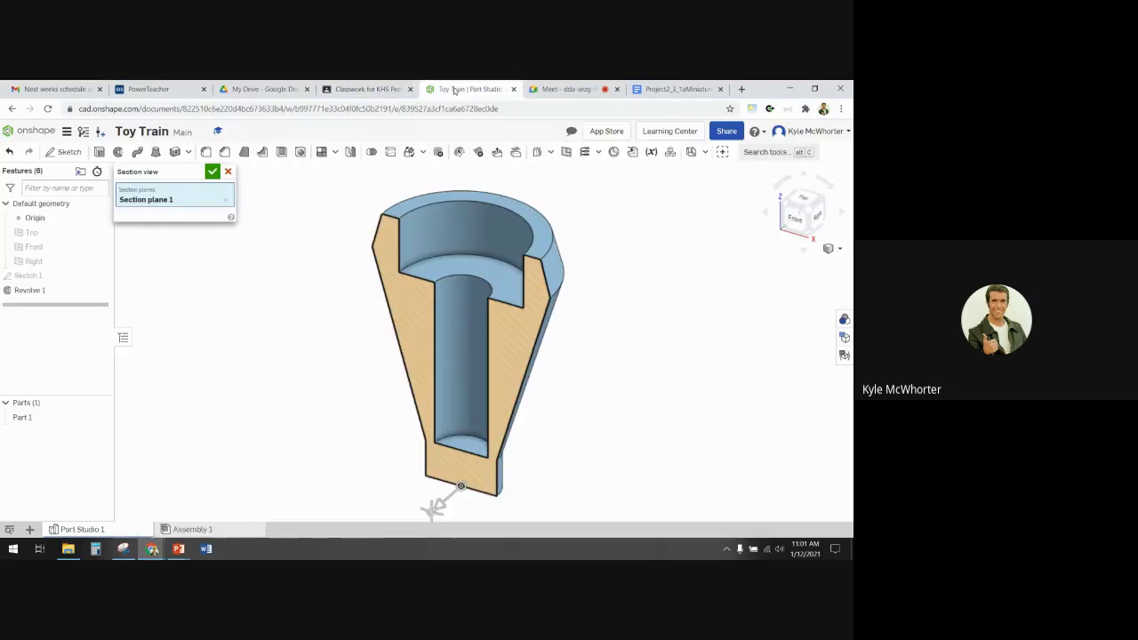
pyautogui.click(213, 172)
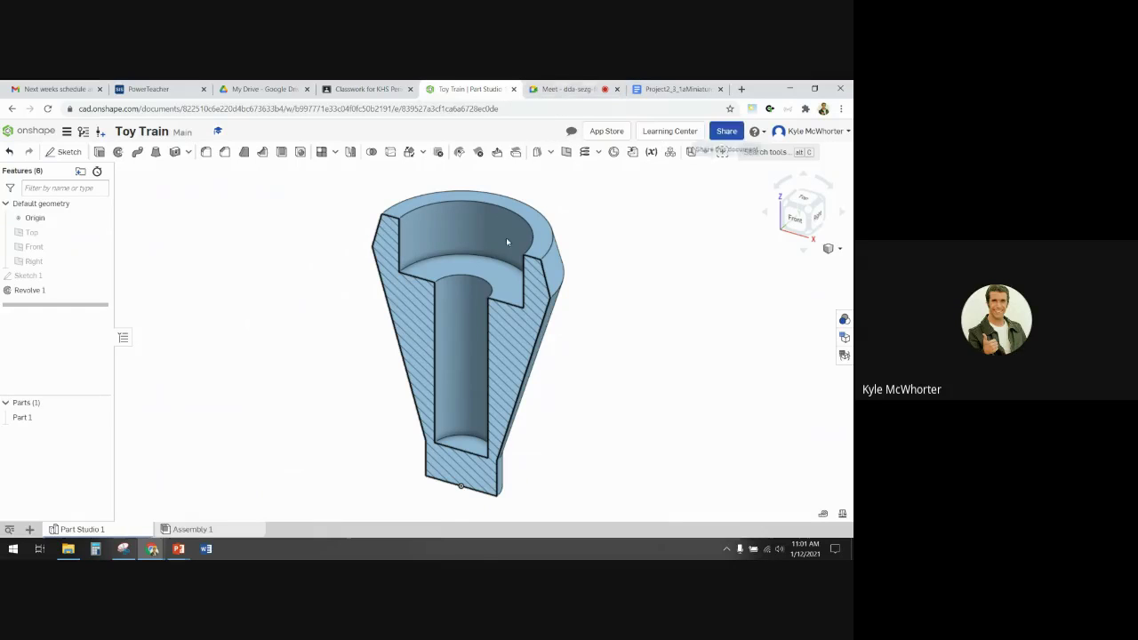
# Make Toy Train public to all Onshape users and turn on link sharing
pyautogui.click(728, 132)
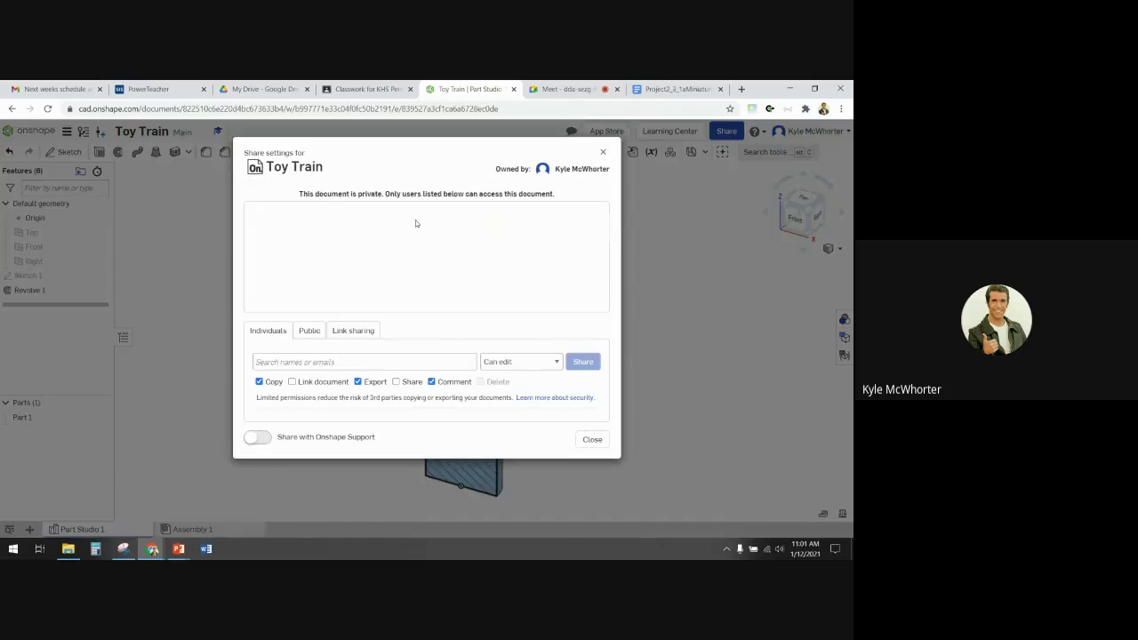
pyautogui.click(309, 331)
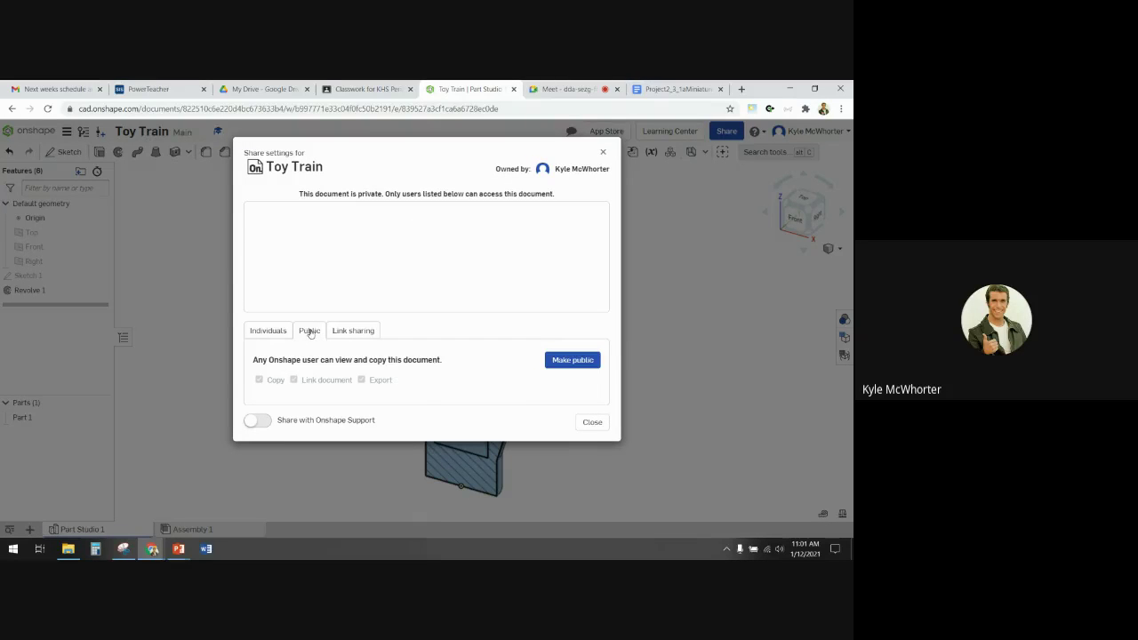
pyautogui.click(565, 365)
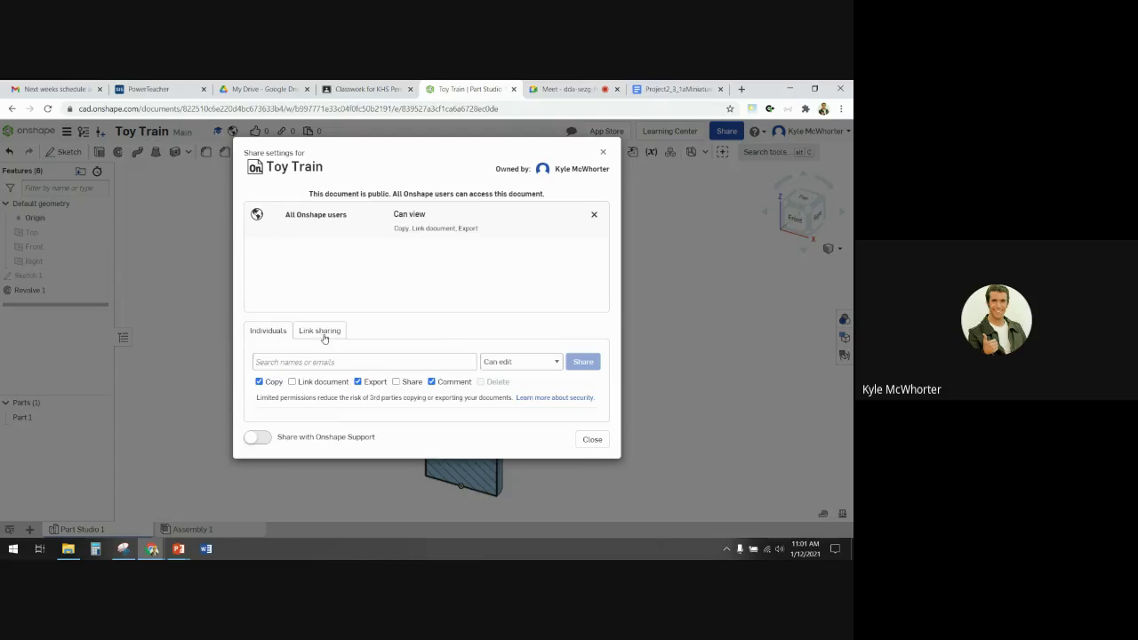
pyautogui.click(324, 332)
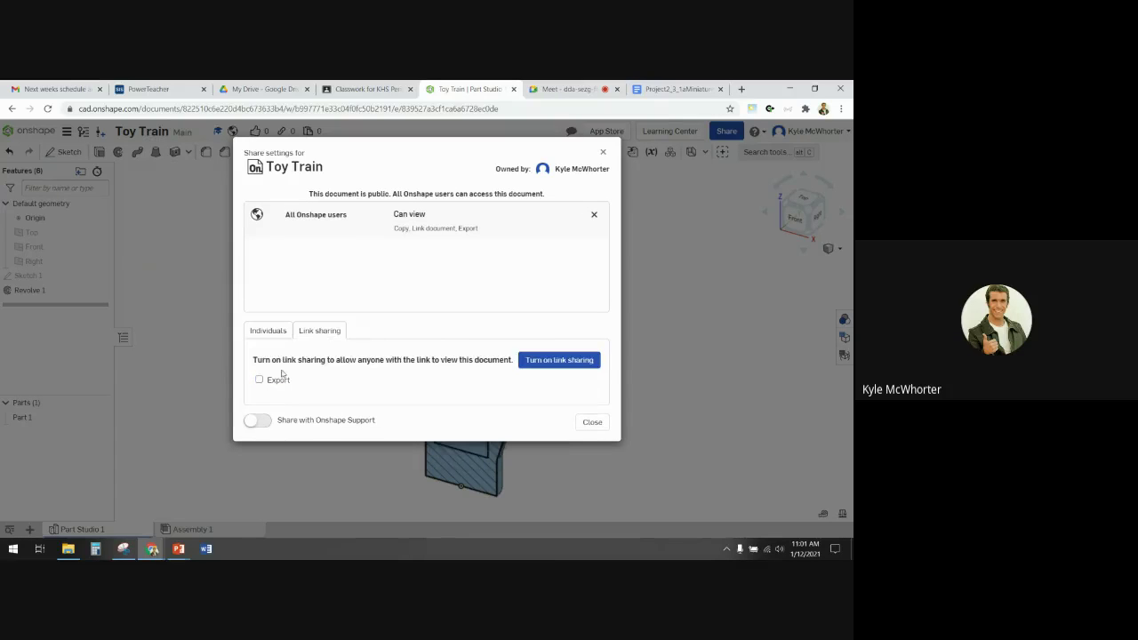
pyautogui.click(545, 360)
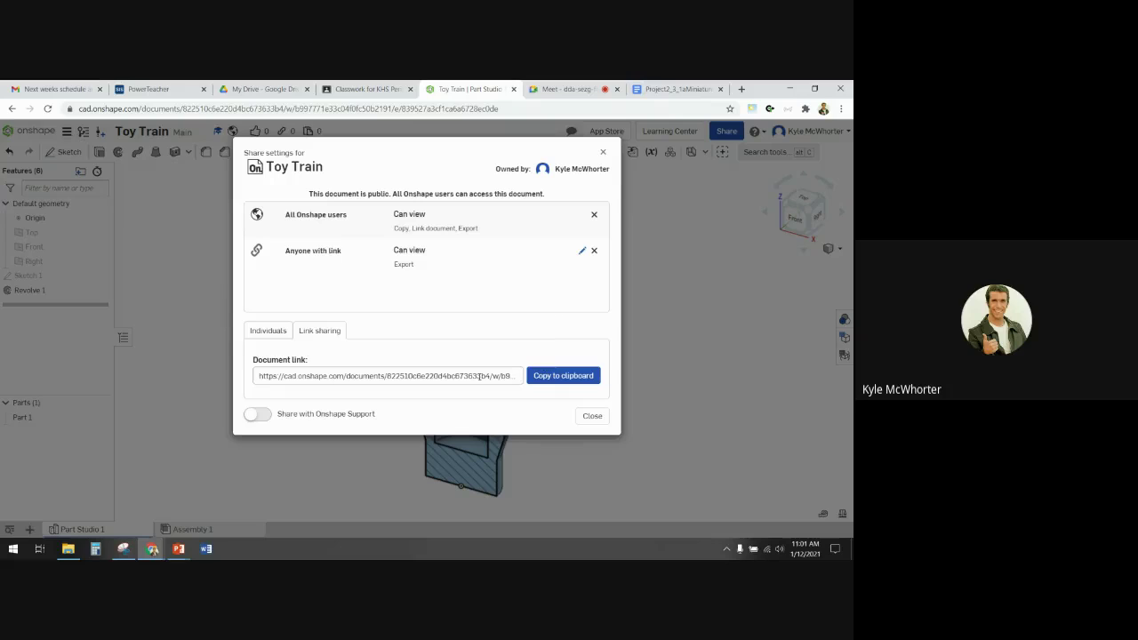